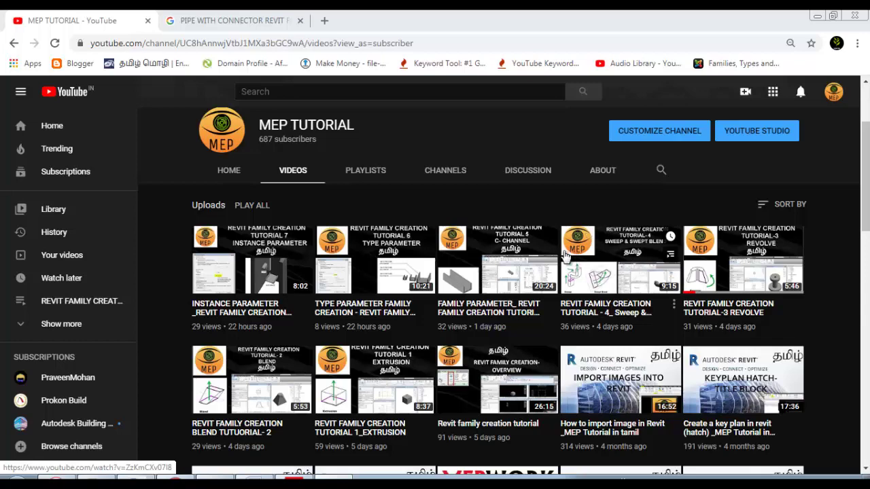
Switch to the pipe and pipe connector tutorial PDF in Adobe Reader and examine the title and Revit illustration on page 1.
scroll(854, 251, "down", 5)
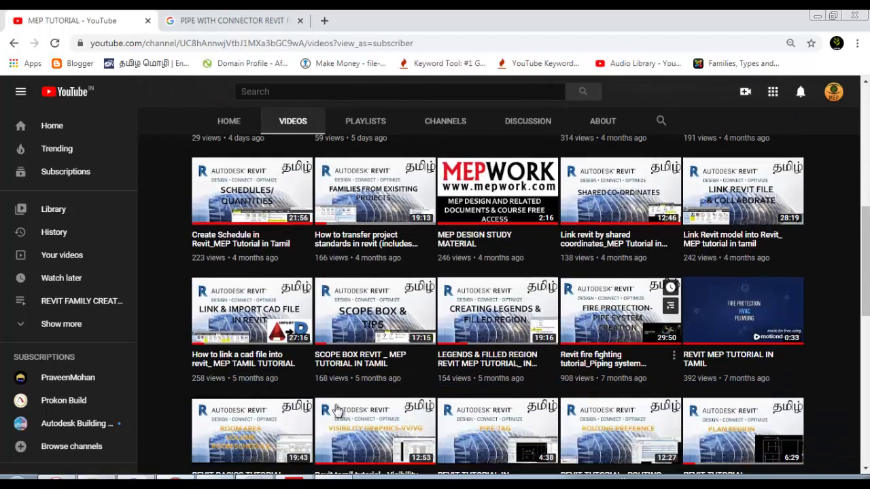
left_click(303, 479)
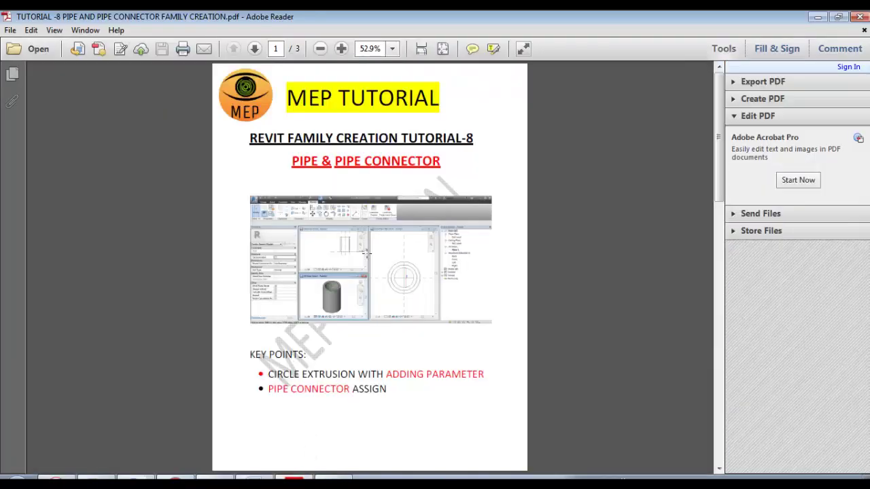
scroll(306, 111, "up", 3, "ctrl")
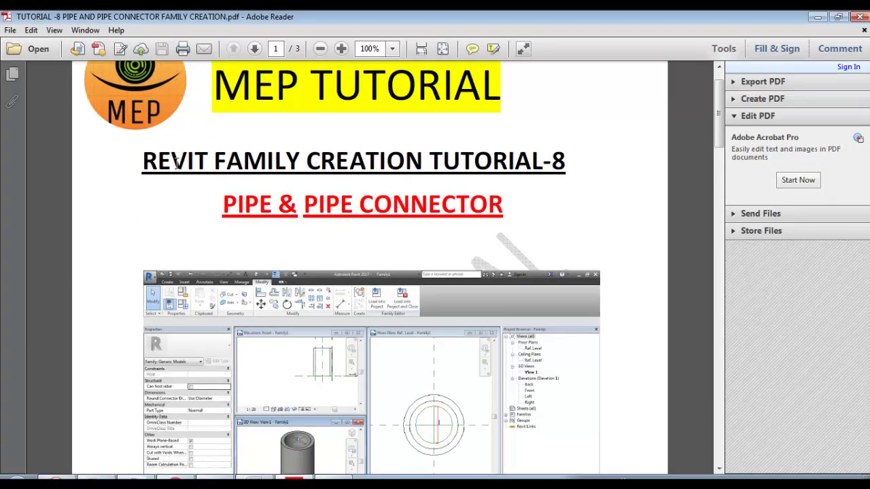
left_click_drag(224, 215, 504, 207)
scroll(429, 209, "down", 1, "ctrl")
left_click(346, 184)
scroll(346, 184, "up", 1, "ctrl")
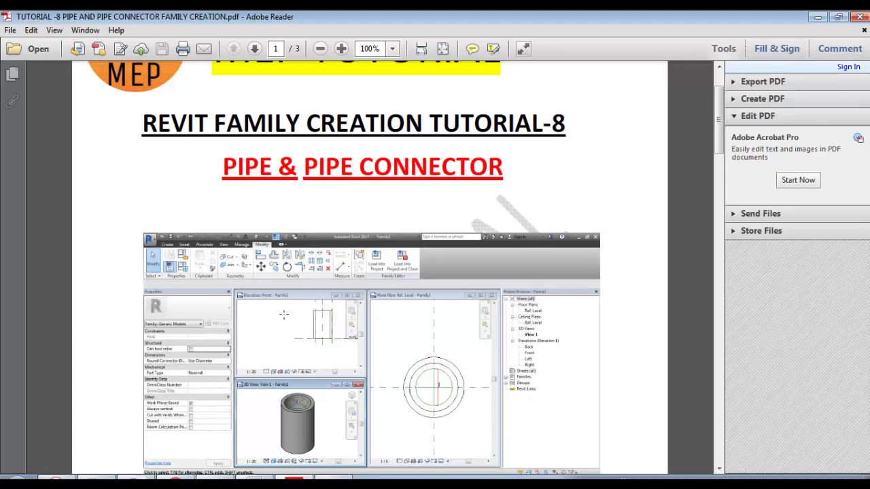
scroll(229, 305, "down", 3)
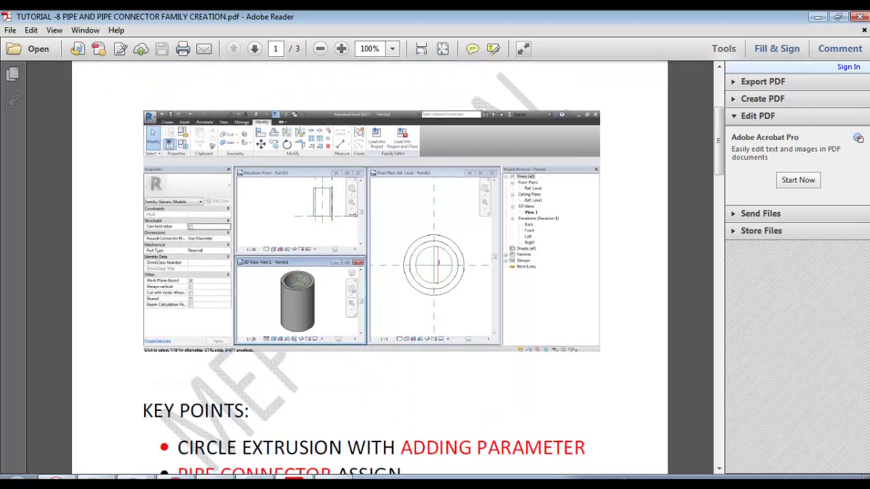
scroll(370, 272, "up", 3)
left_click_drag(303, 166, 503, 167)
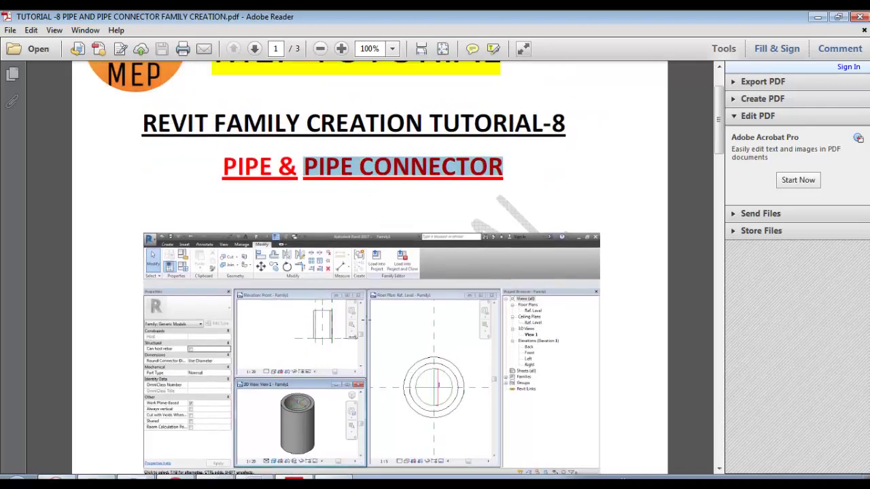
scroll(371, 272, "down", 3)
scroll(362, 319, "up", 2)
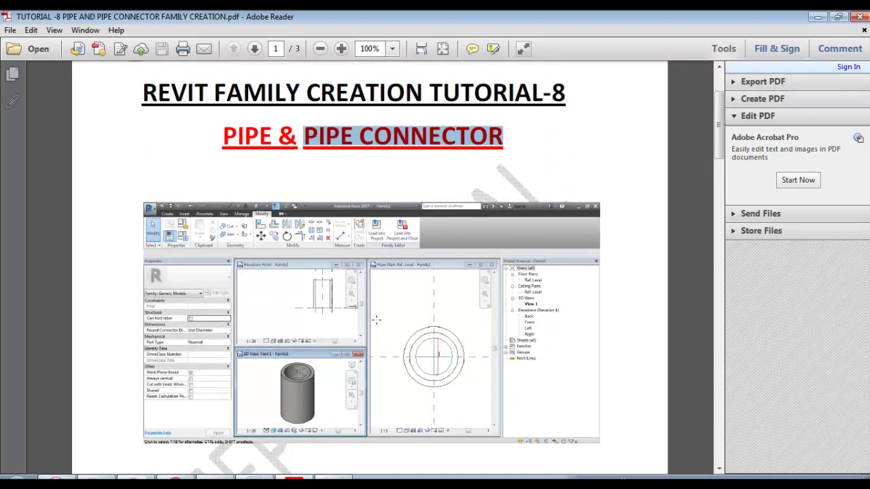
scroll(376, 277, "down", 1, "ctrl")
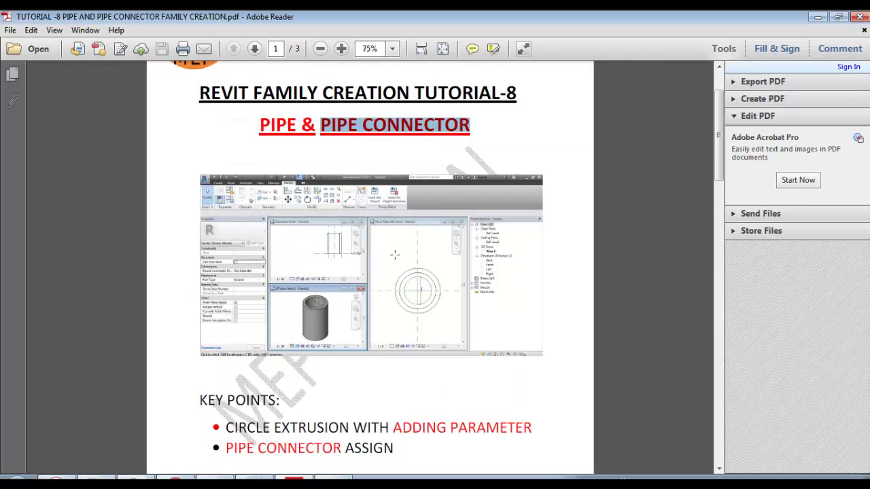
Read the key points on circle extrusion with adding parameters and pipe connector assignment, comparing them with the pipe illustration.
scroll(395, 255, "down", 4)
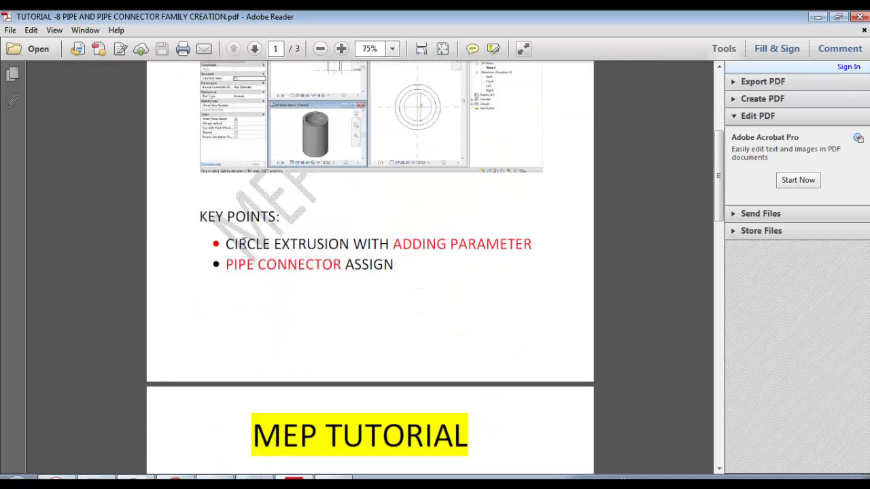
left_click_drag(227, 245, 351, 247)
scroll(347, 254, "up", 1)
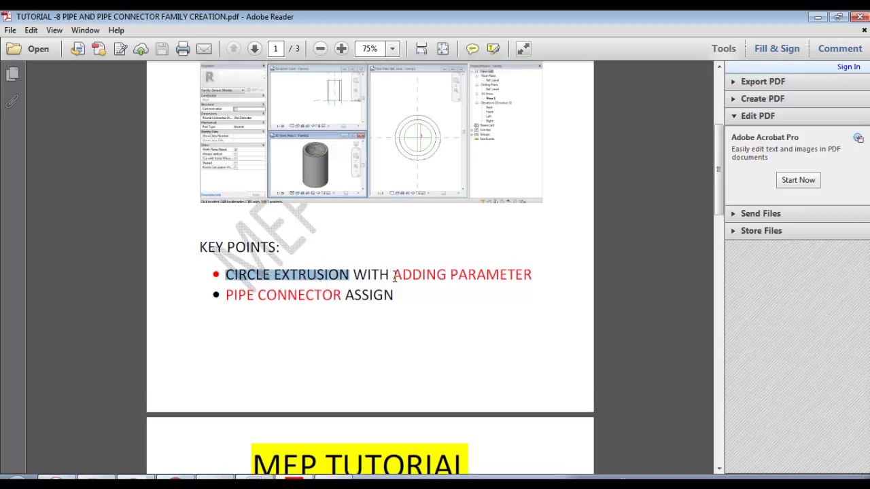
left_click_drag(394, 276, 530, 276)
scroll(372, 146, "up", 2, "ctrl")
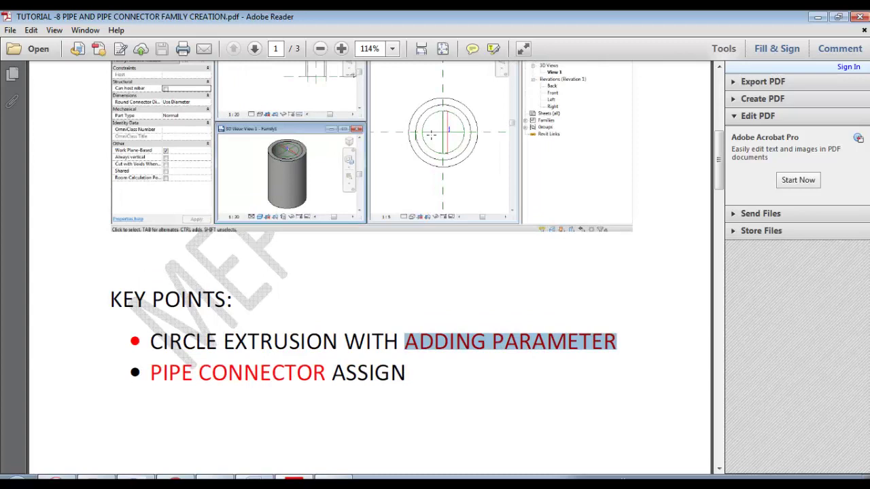
scroll(433, 138, "up", 2)
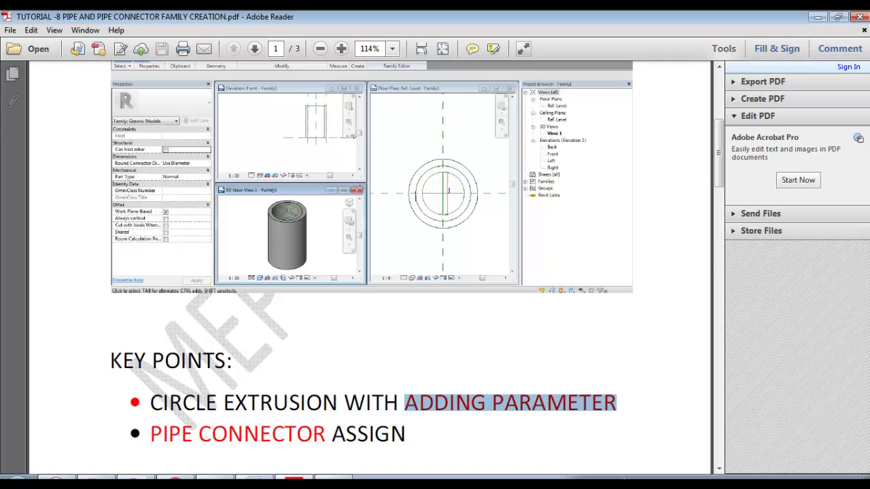
scroll(392, 173, "down", 2, "ctrl")
scroll(392, 172, "up", 2, "ctrl")
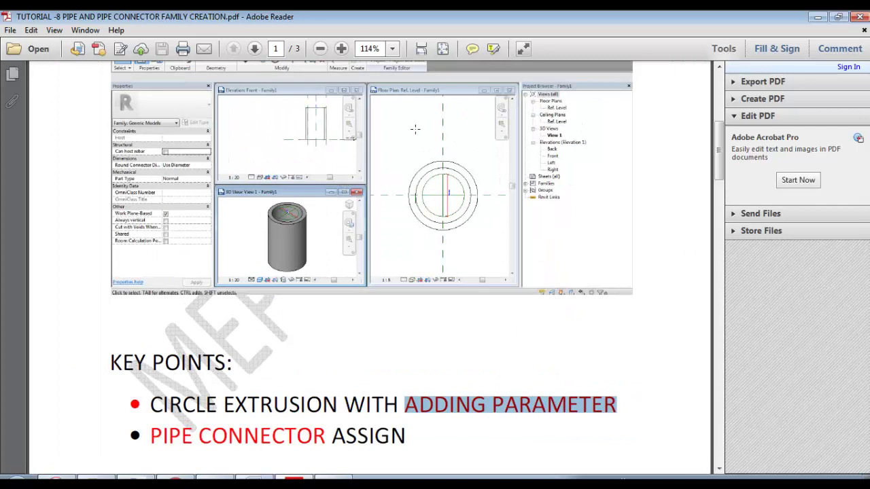
scroll(411, 268, "up", 2)
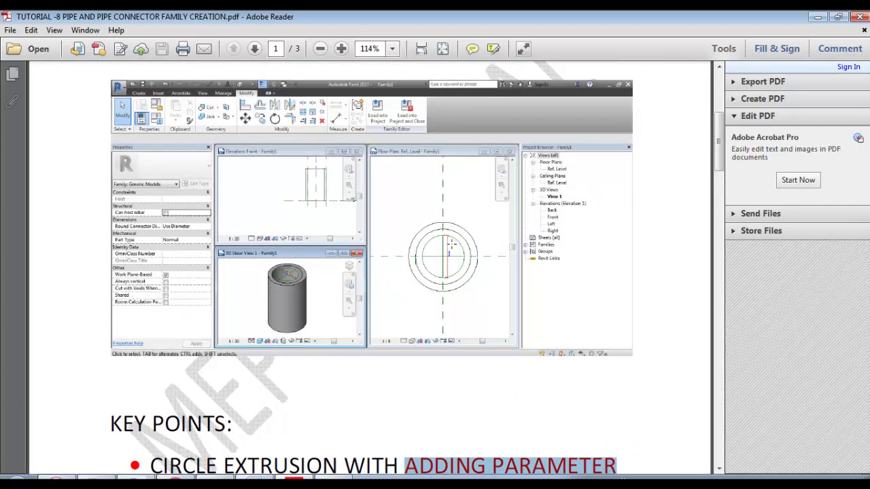
scroll(383, 263, "down", 5)
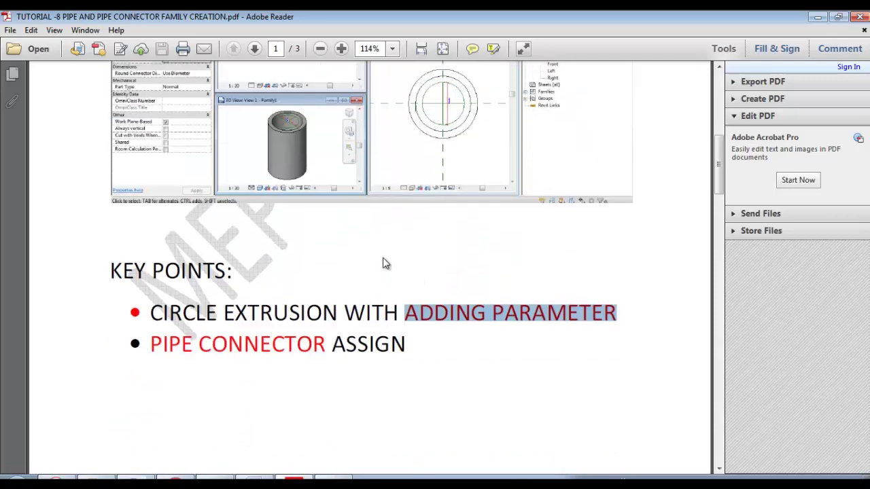
scroll(383, 258, "down", 1, "ctrl")
scroll(382, 258, "down", 3)
left_click_drag(178, 210, 332, 212)
Examine Step 1 on page 2, about adding the outer and inner diameter parameters before completing the extrusion.
scroll(333, 229, "down", 5)
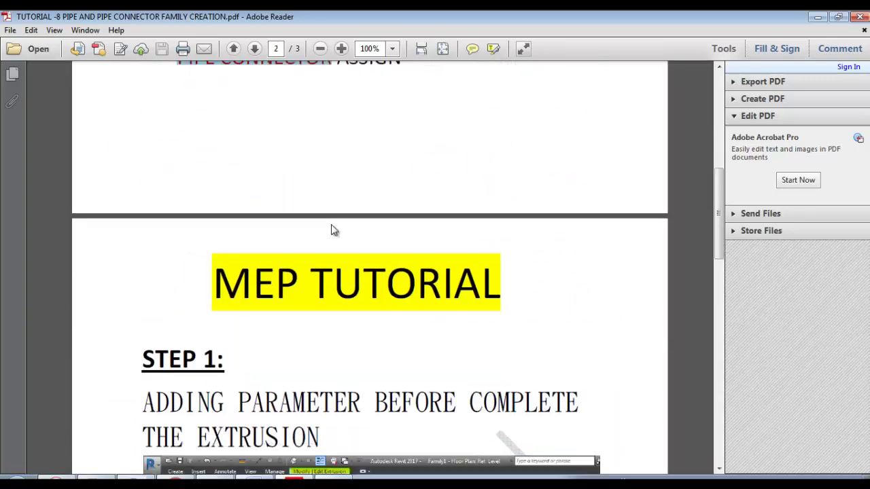
scroll(333, 229, "down", 6)
scroll(355, 182, "down", 1, "ctrl")
scroll(196, 239, "up", 1)
left_click_drag(196, 238, 331, 262)
scroll(422, 292, "down", 4)
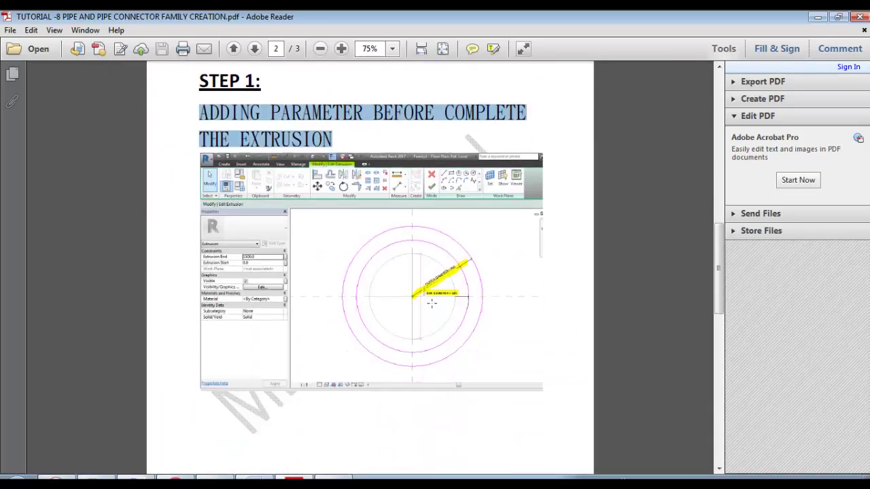
scroll(420, 294, "up", 6, "ctrl")
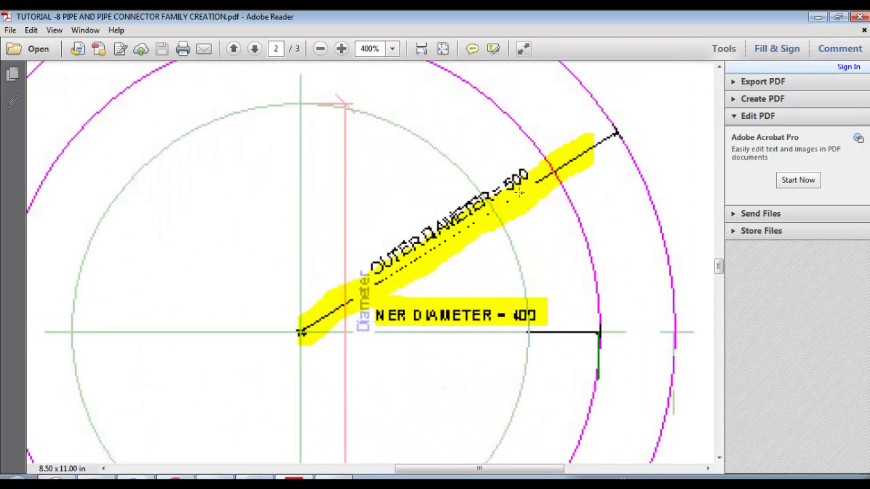
scroll(487, 235, "down", 6, "ctrl")
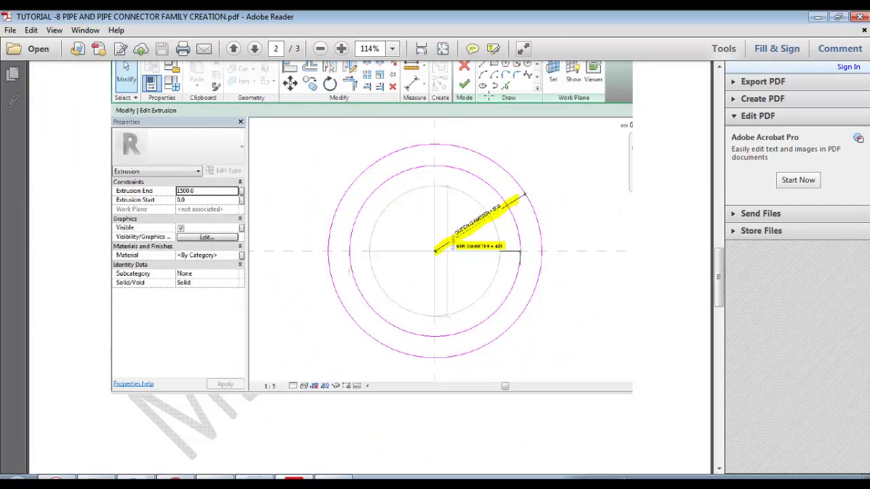
scroll(405, 255, "down", 1, "ctrl")
Examine Step 2 on page 3, about adding a pipe connector to the extruded pipe.
scroll(406, 254, "down", 10)
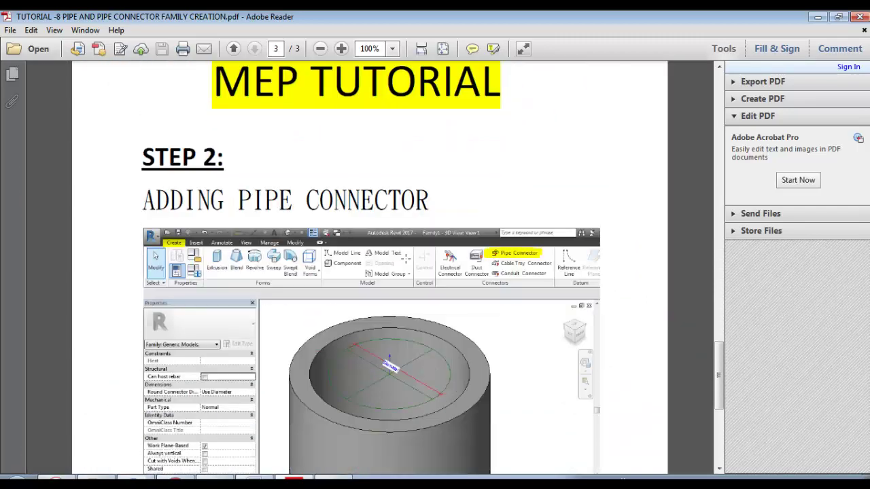
scroll(336, 307, "down", 1, "ctrl")
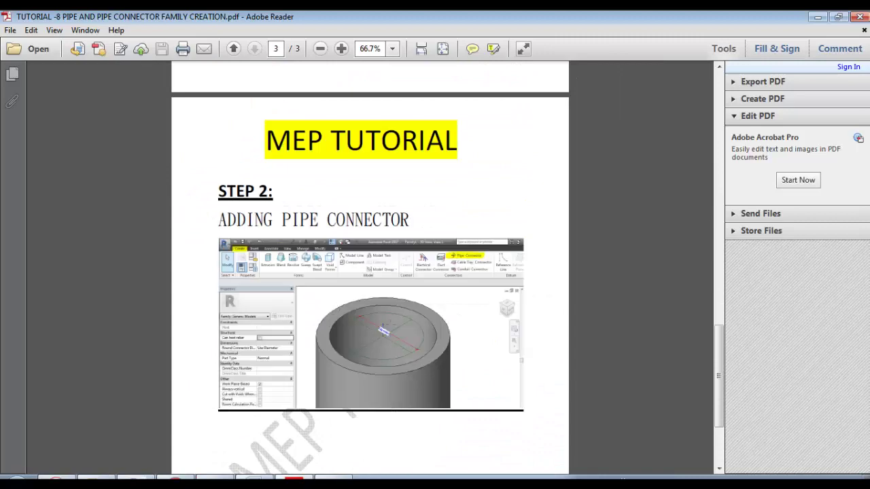
scroll(442, 301, "up", 1, "ctrl")
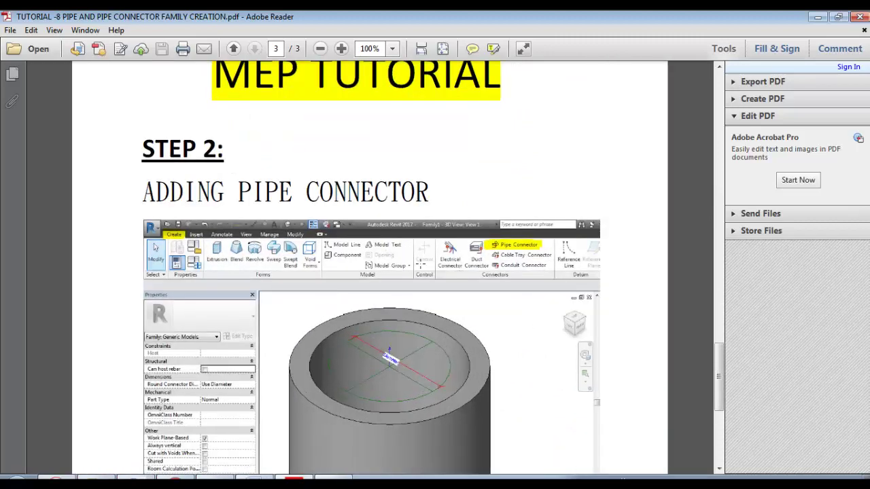
scroll(518, 245, "up", 1, "ctrl")
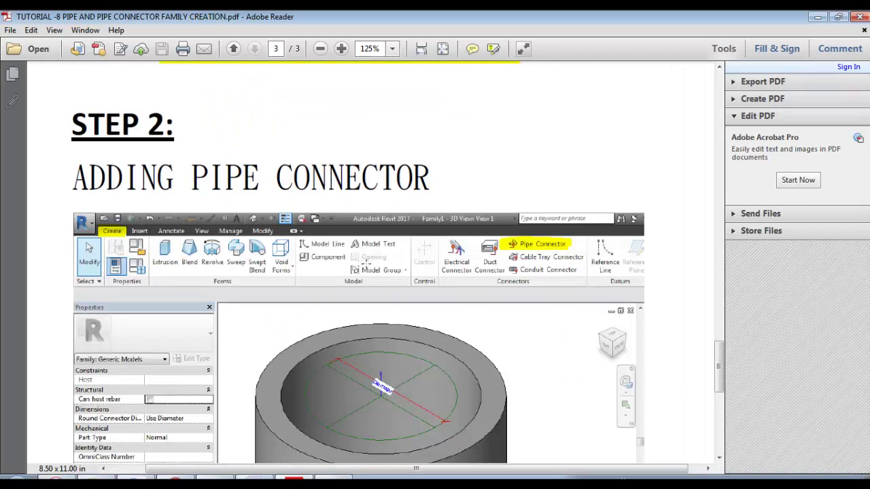
scroll(266, 239, "down", 4, "ctrl")
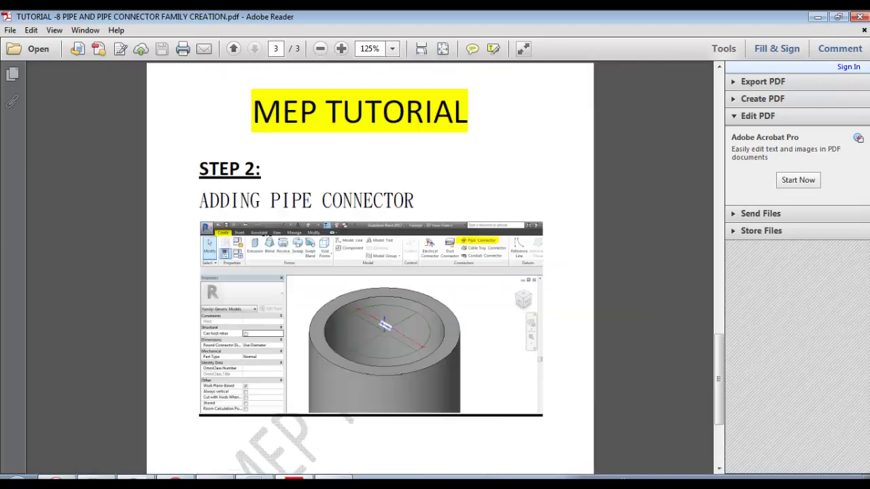
scroll(288, 238, "up", 3)
scroll(288, 238, "up", 4, "ctrl")
scroll(330, 226, "down", 2, "ctrl")
scroll(330, 226, "up", 3)
Switch to Revit and create a new family from the Metric Generic Model template.
key("alt+Tab")
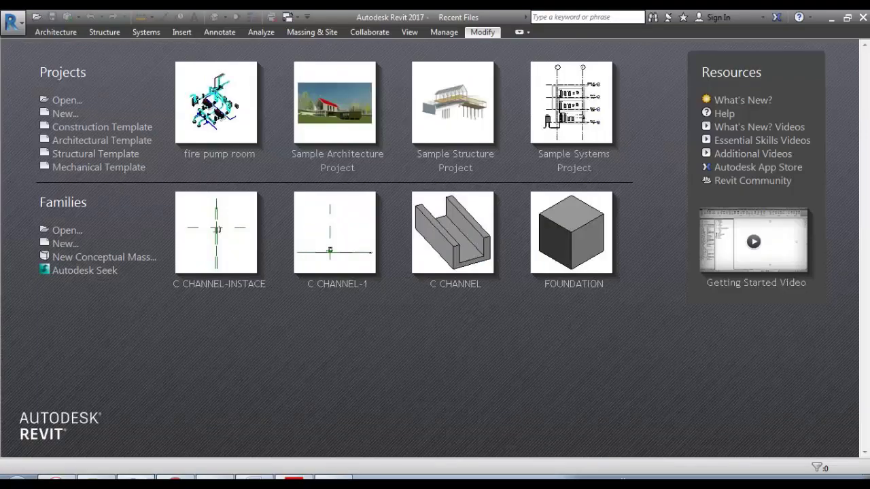
left_click(65, 244)
left_click(268, 238)
left_click(272, 250)
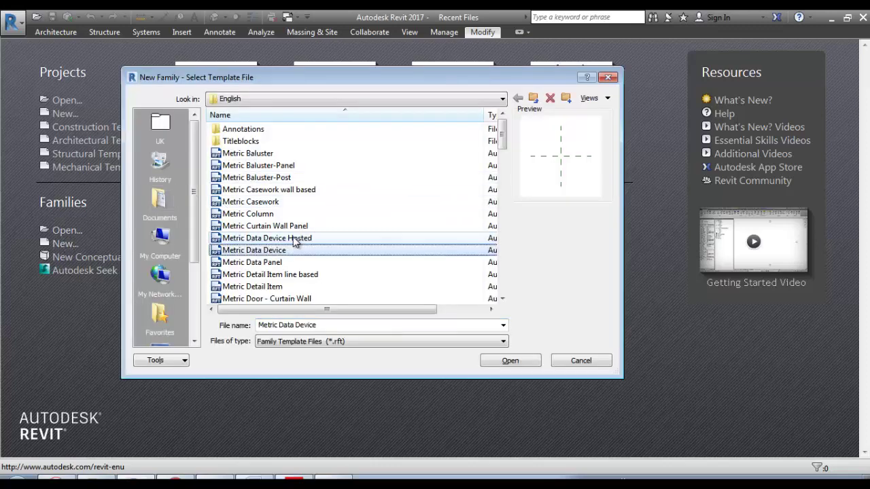
scroll(281, 242, "down", 3)
scroll(281, 242, "down", 3)
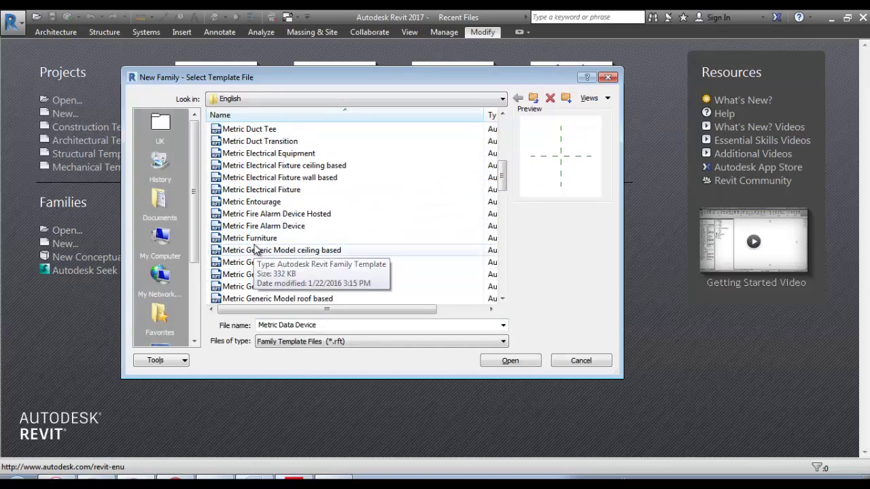
scroll(272, 285, "down", 2)
left_click(272, 264)
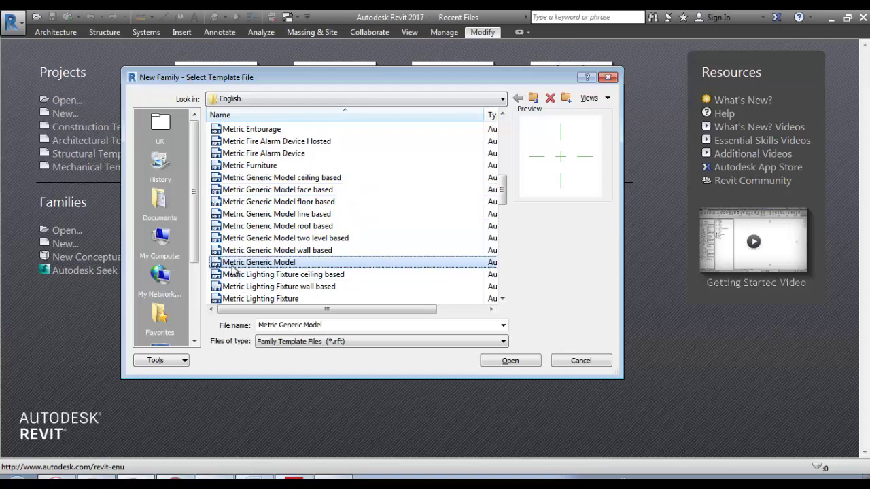
left_click(508, 362)
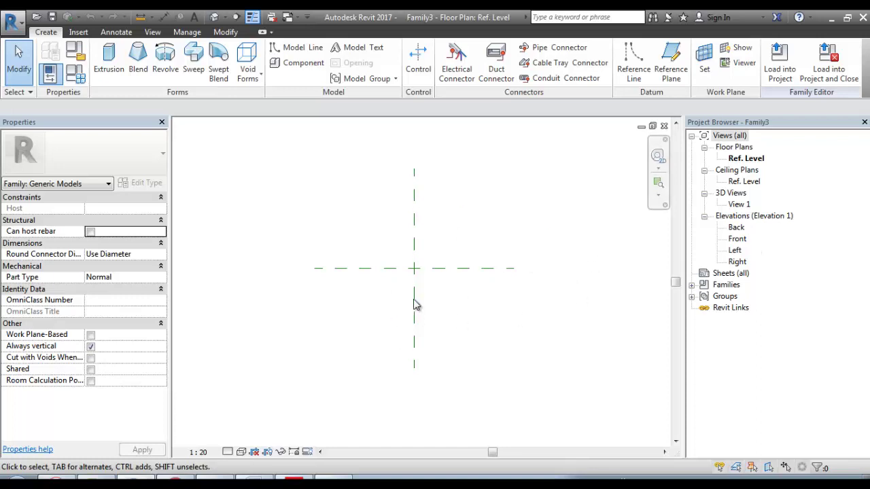
Open the Front elevation view of the new family.
left_click(739, 240)
double_click(739, 240)
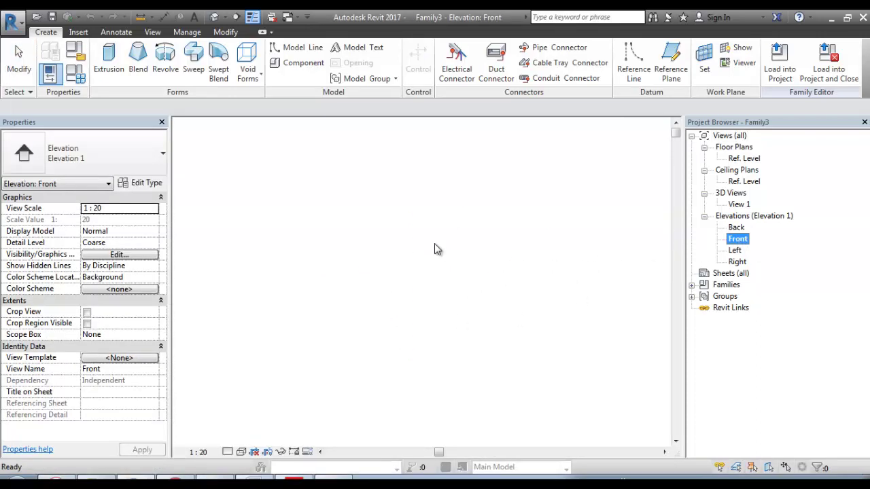
scroll(401, 334, "up", 2)
middle_click_drag(404, 322, 397, 264)
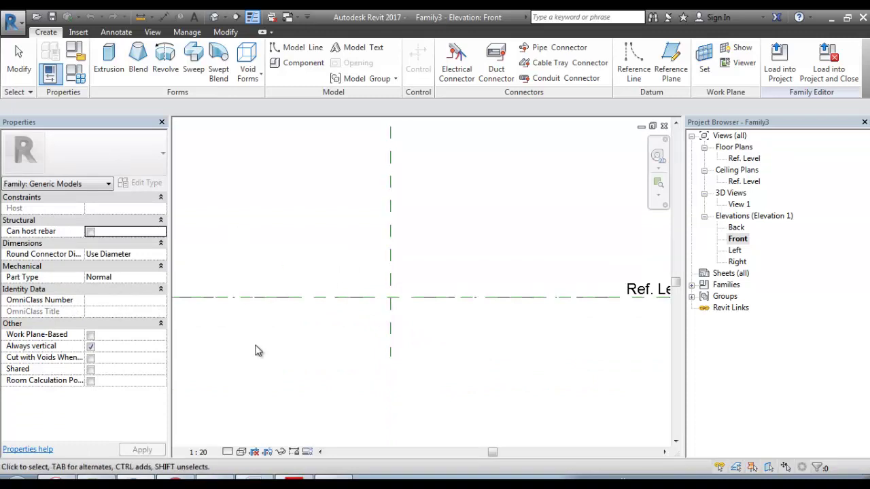
scroll(344, 276, "up", 2)
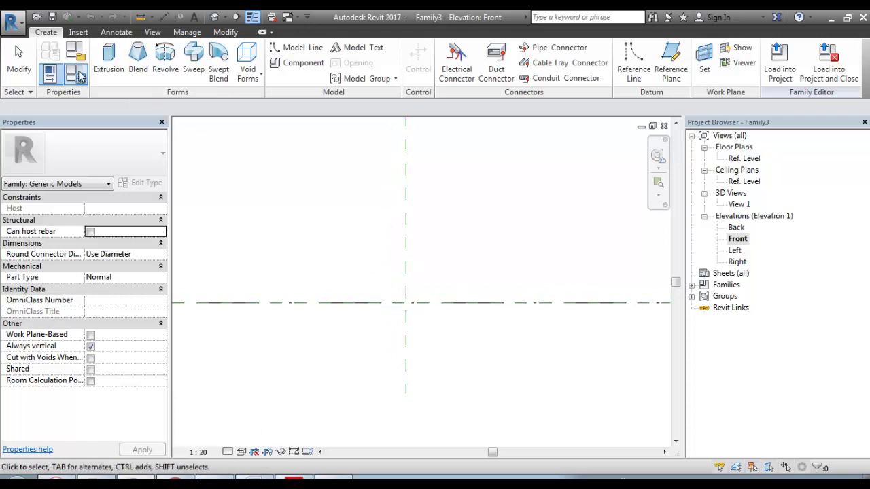
Create a solid extrusion from a circle of radius 100 centred where the vertical reference plane crosses the reference level.
left_click(112, 61)
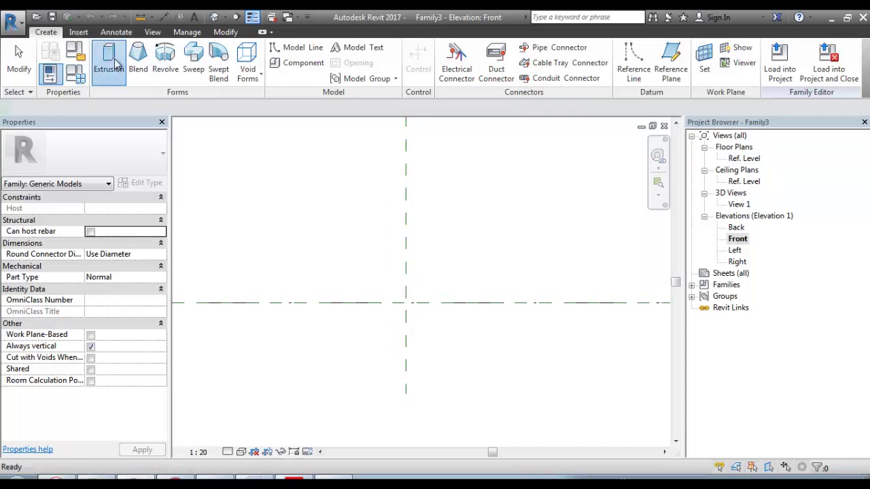
left_click(520, 49)
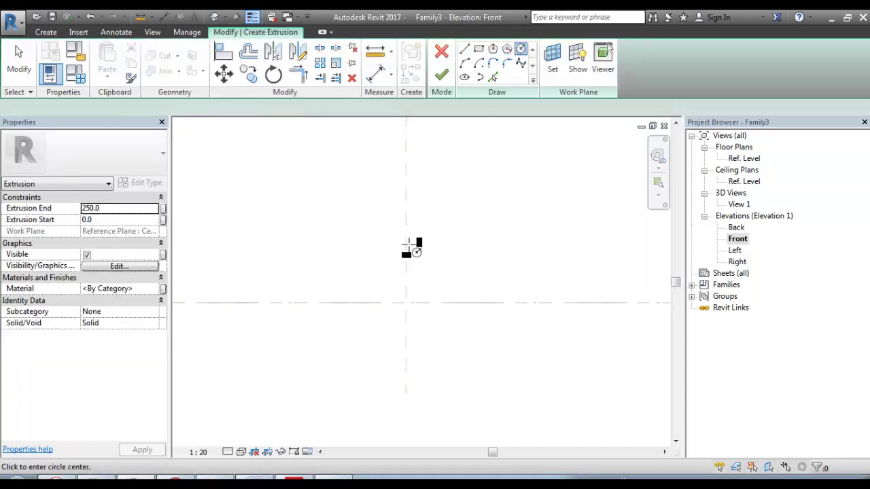
left_click(405, 303)
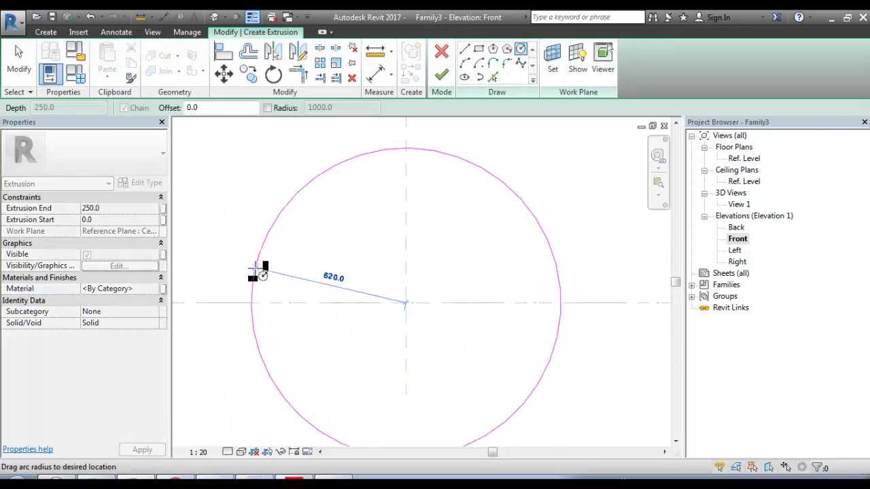
type("100")
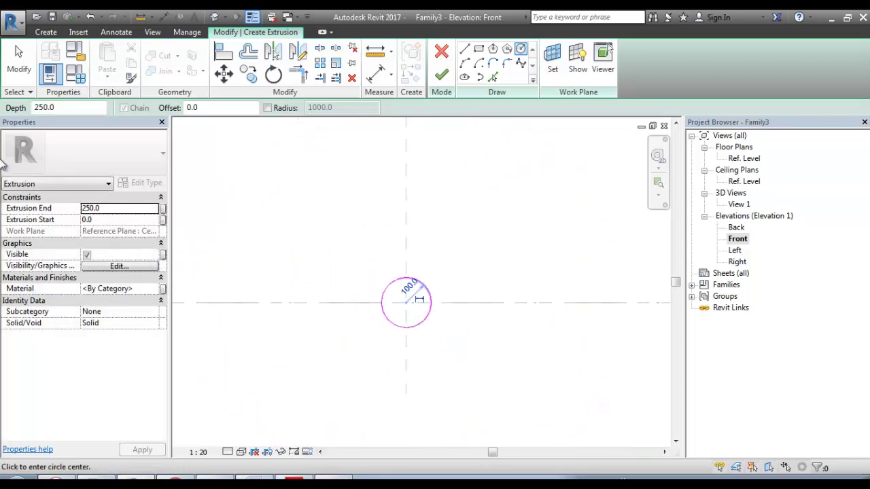
scroll(381, 306, "up", 8)
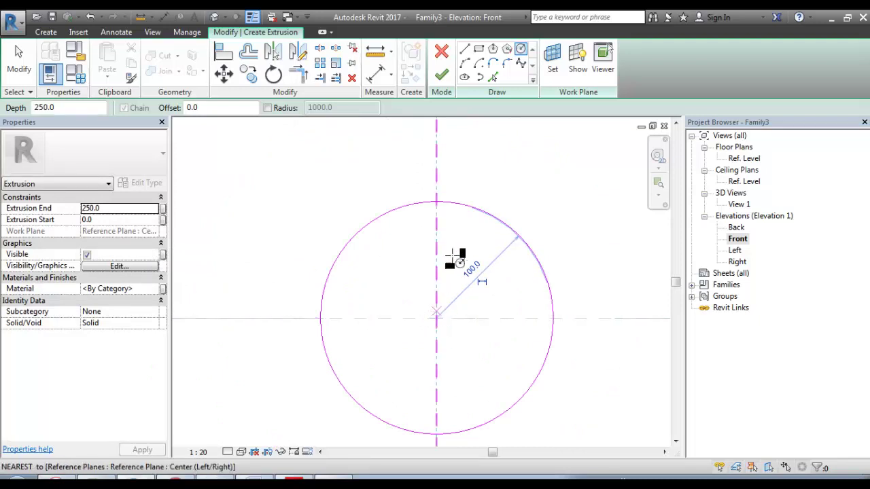
left_click(45, 32)
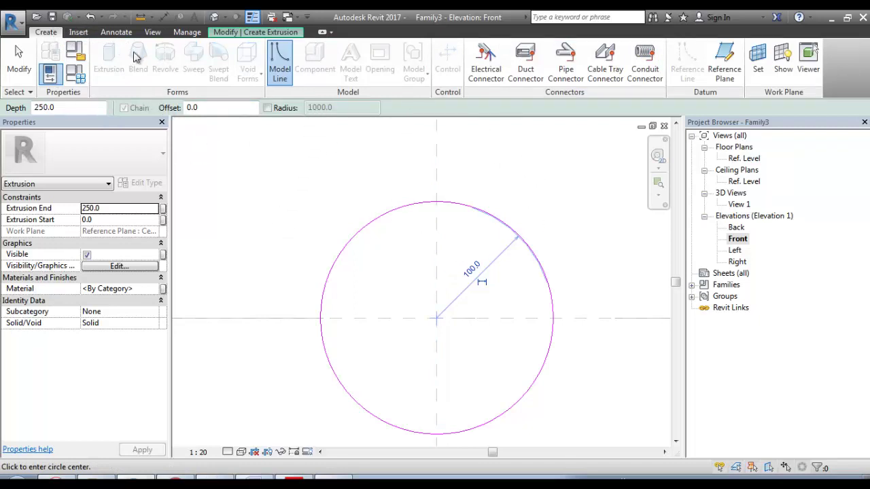
left_click(232, 33)
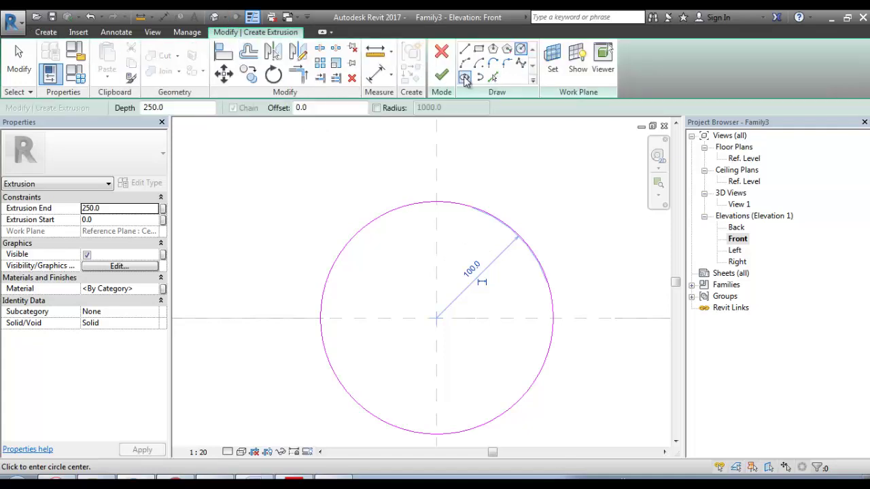
left_click(443, 77)
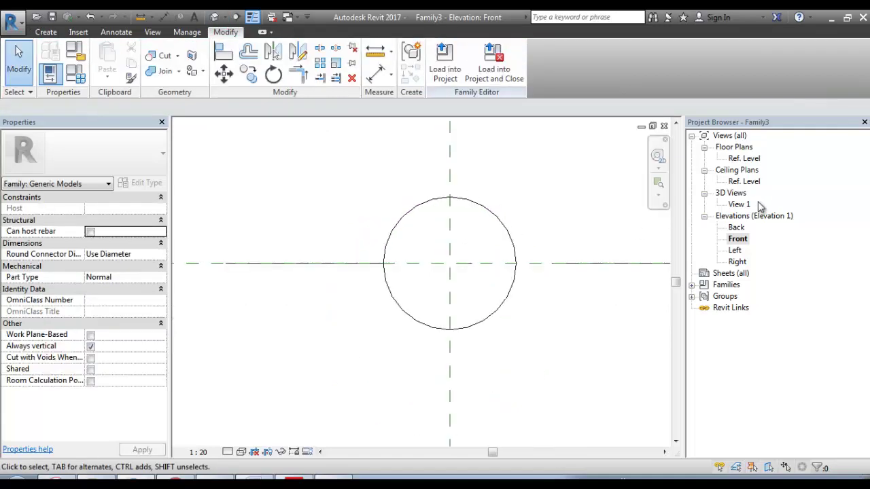
Open the 3D view View 1 and set the cylinder's extrusion end to 1500.
double_click(747, 205)
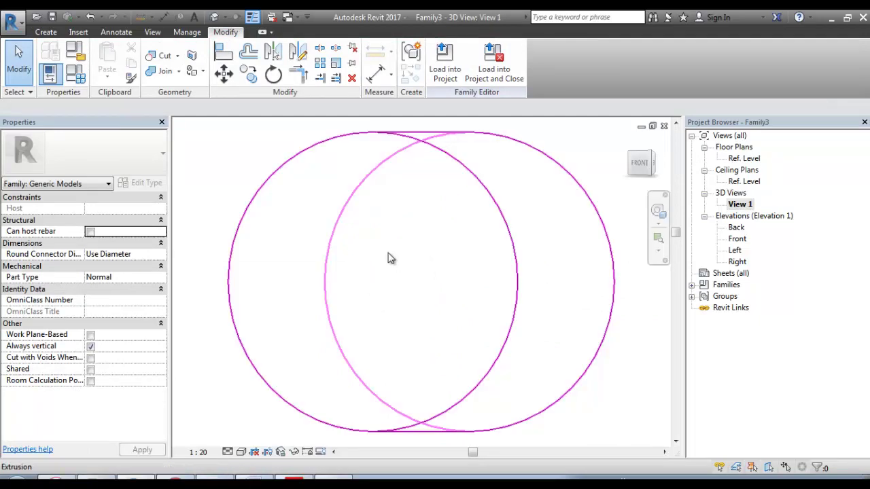
left_click(452, 164)
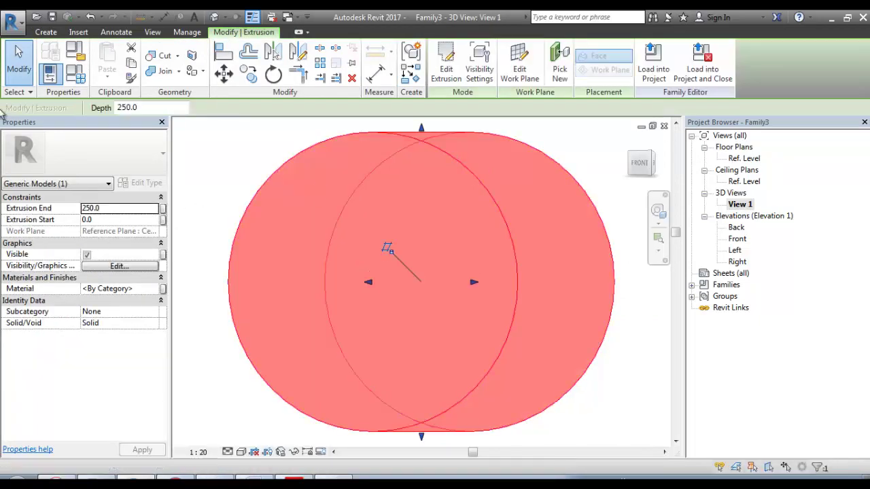
left_click(132, 208)
type("1500")
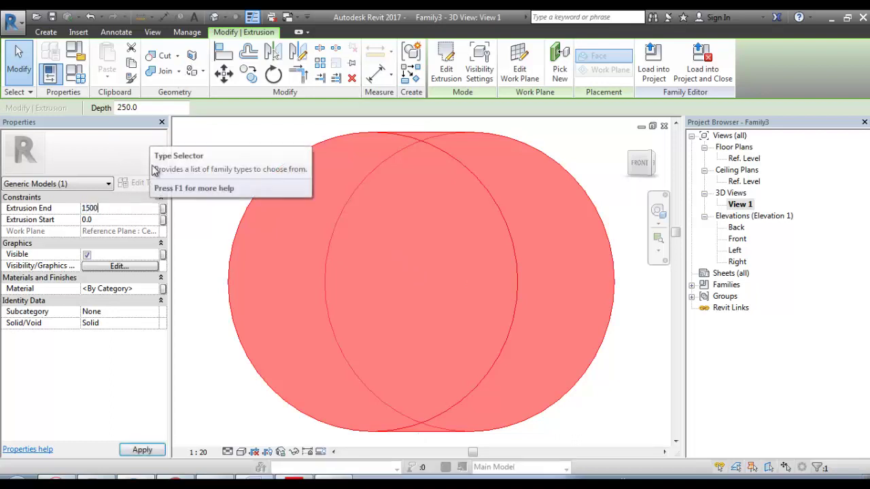
key("Return")
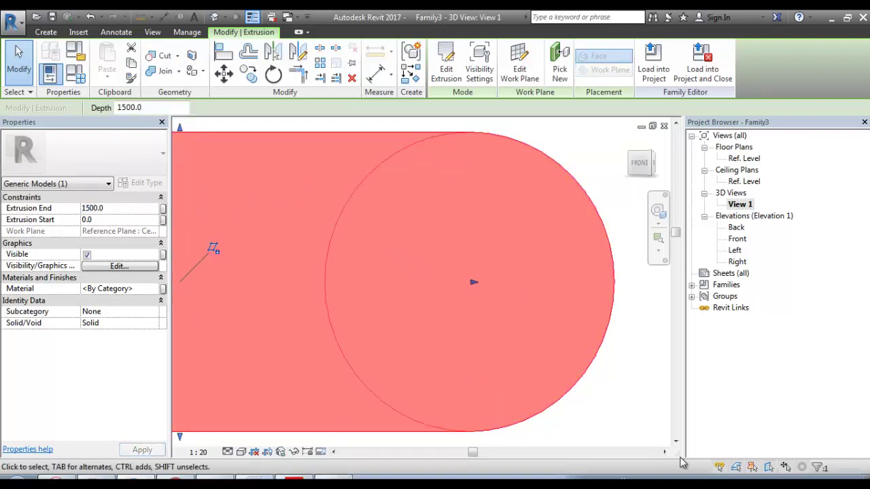
Shade the 3D view so the extruded cylinder displays with solid surfaces.
left_click(605, 398)
scroll(542, 287, "down", 5)
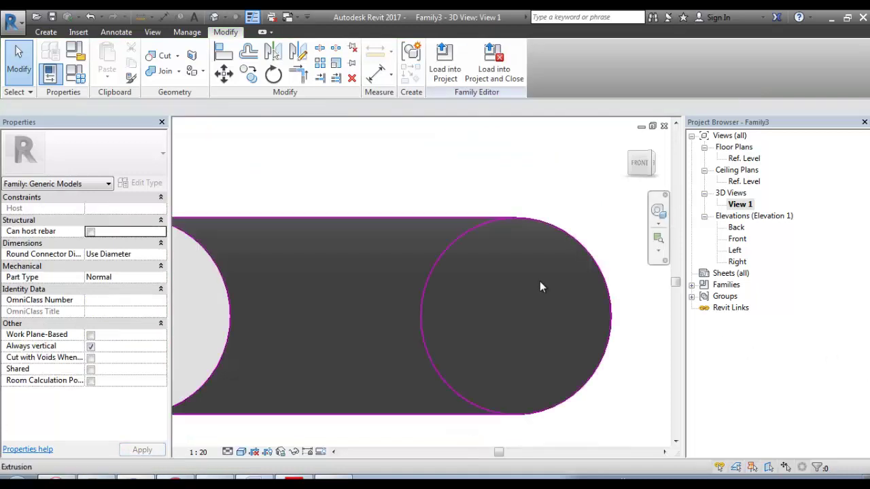
middle_click_drag(527, 261, 469, 346, "shift")
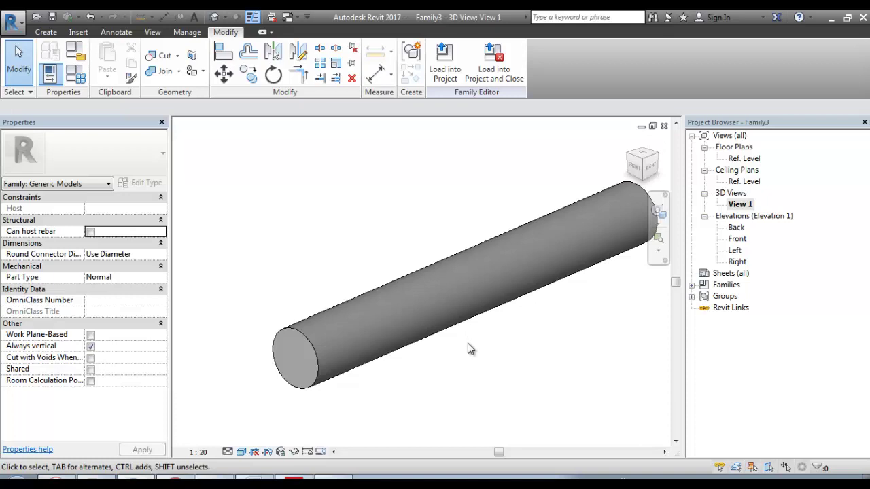
middle_click_drag(514, 373, 408, 340, "shift")
scroll(327, 333, "up", 2)
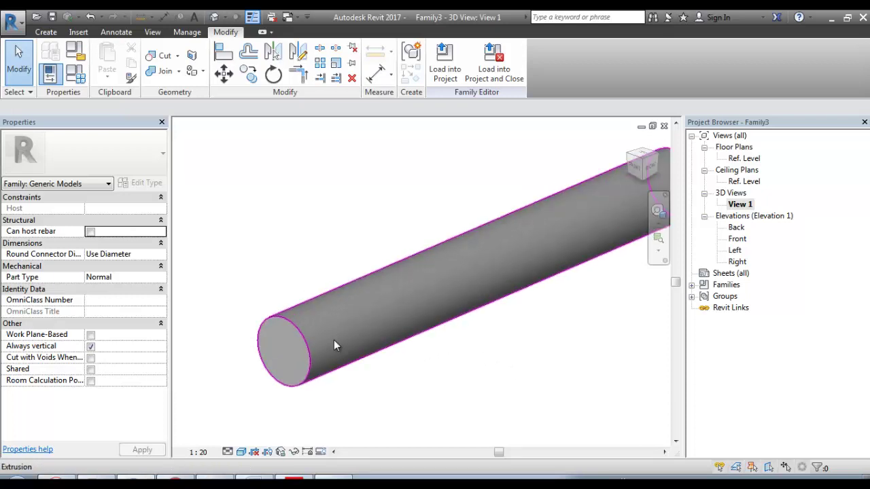
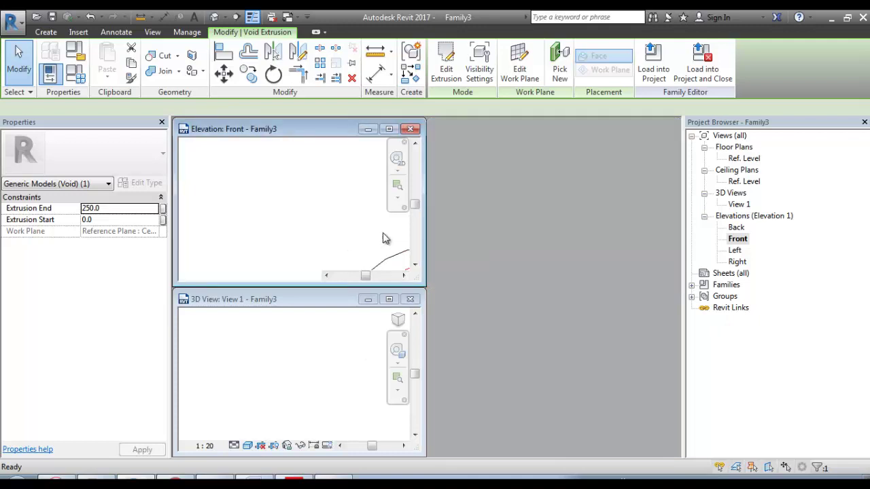
Tile the Front elevation and the 3D view side by side with the model fitted in both.
key("w")
key("t")
key("z")
key("a")
left_click(295, 276)
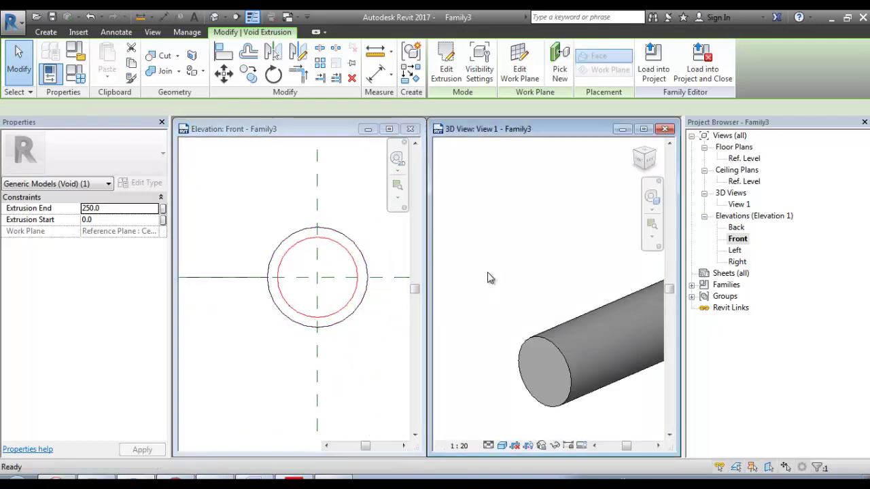
middle_click_drag(488, 278, 466, 238)
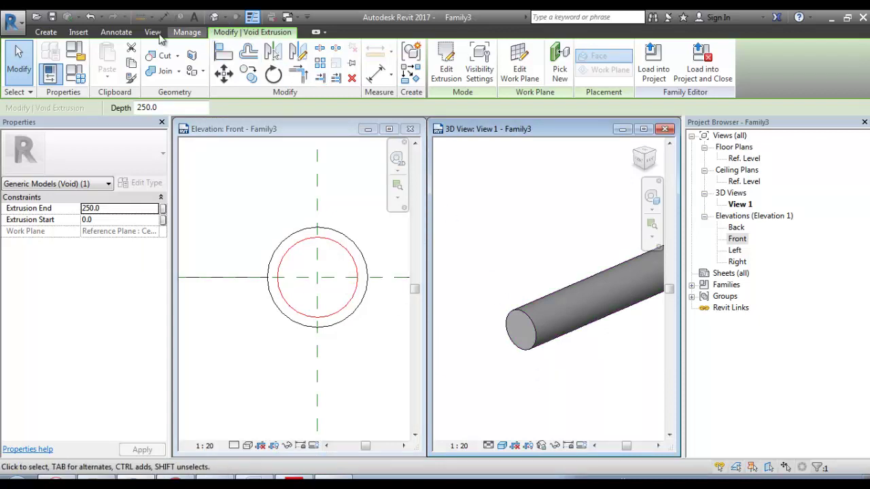
scroll(238, 38, "up", 1)
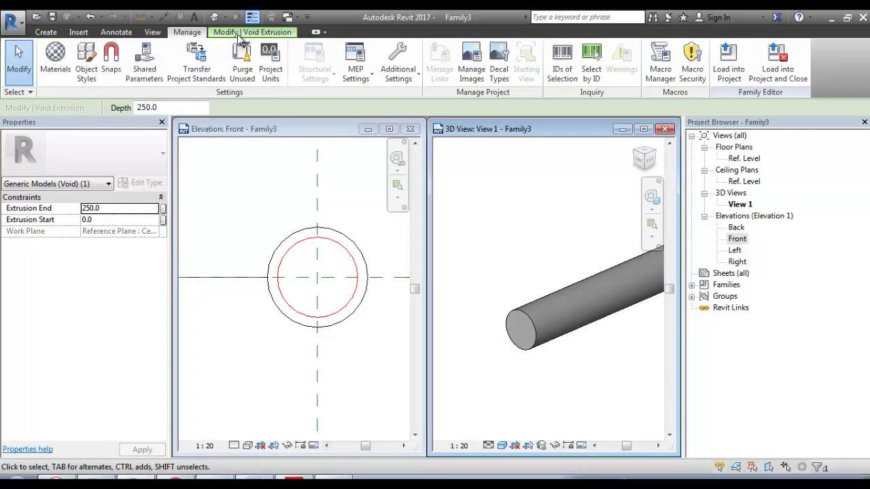
scroll(231, 31, "down", 1)
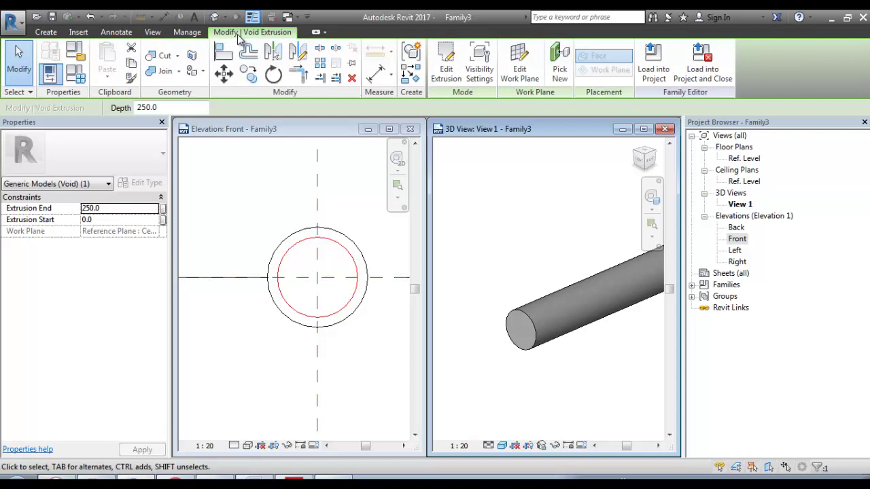
Set the extrusion end of the inner circular void to 1500 so it matches the cylinder's length.
left_click(378, 222)
scroll(378, 224, "down", 2)
middle_click_drag(375, 258, 317, 273)
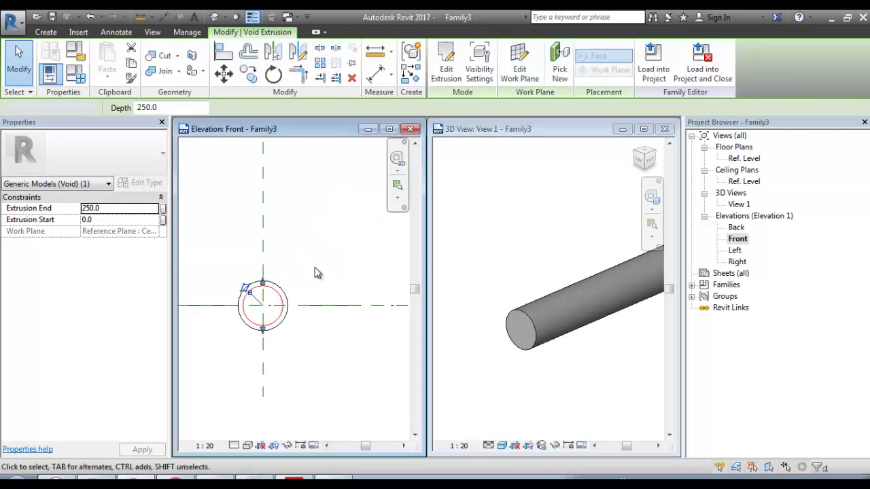
left_click(316, 273)
middle_click_drag(272, 299, 333, 299)
scroll(322, 282, "up", 3)
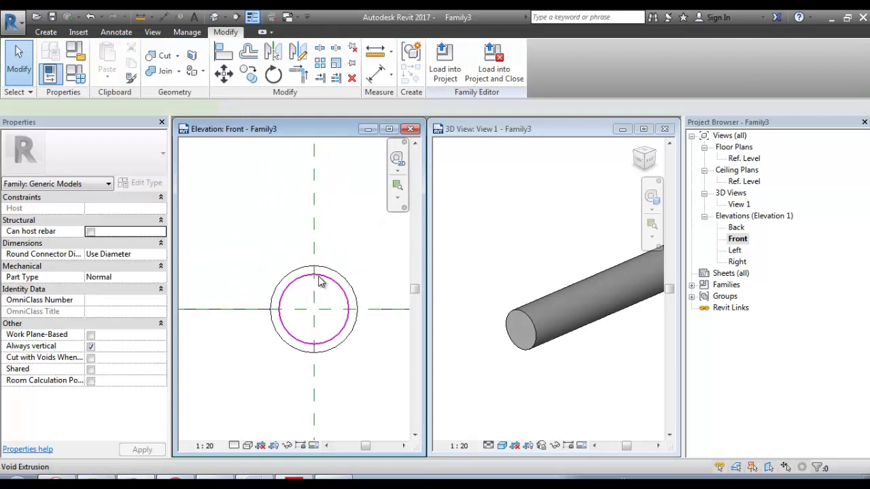
left_click(322, 282)
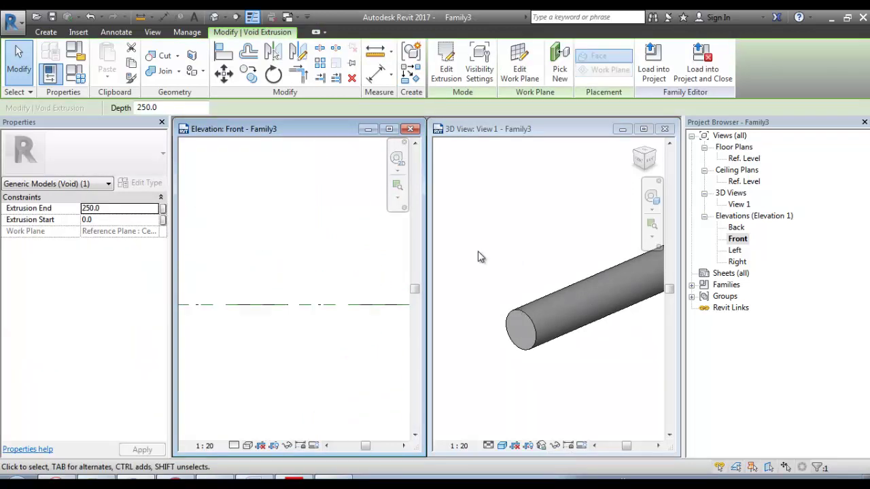
left_click(116, 210)
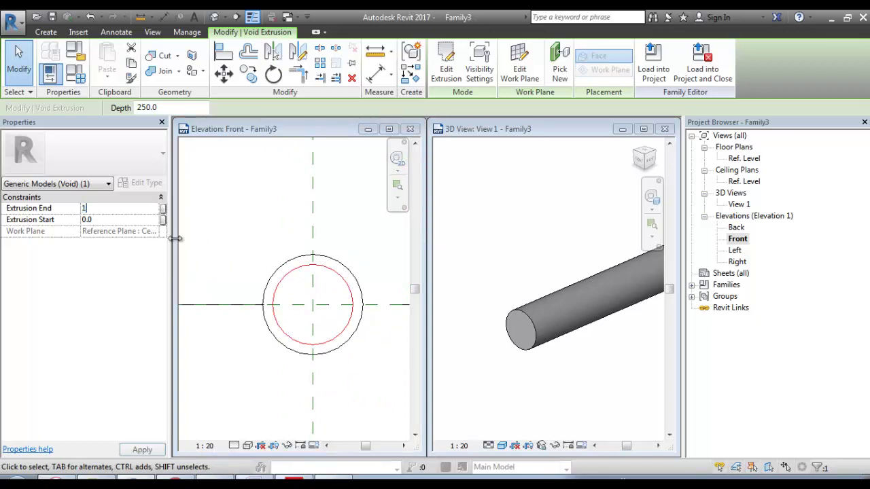
left_click(286, 218)
key("z")
key("a")
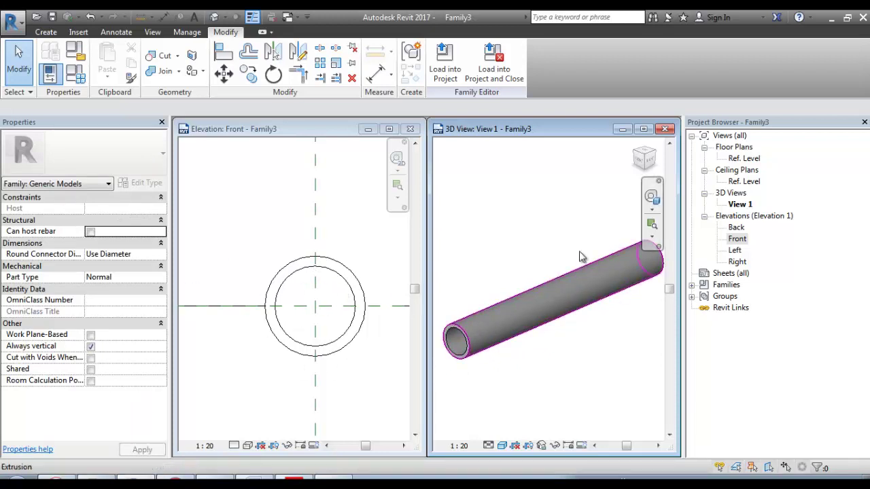
Delete the inner void extrusion from the cylinder.
left_click(514, 355)
middle_click_drag(579, 351, 542, 367, "shift")
left_click(542, 367)
key("Escape")
middle_click_drag(532, 293, 512, 235, "shift")
left_click(352, 234)
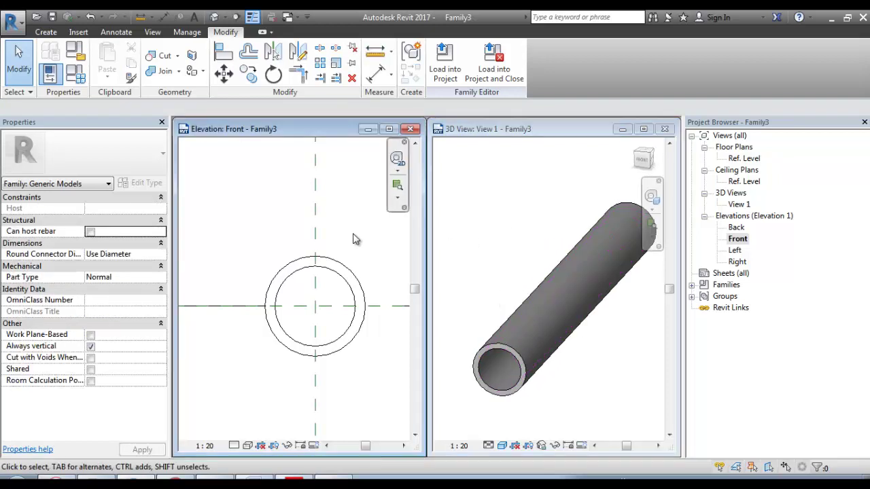
scroll(356, 268, "up", 3)
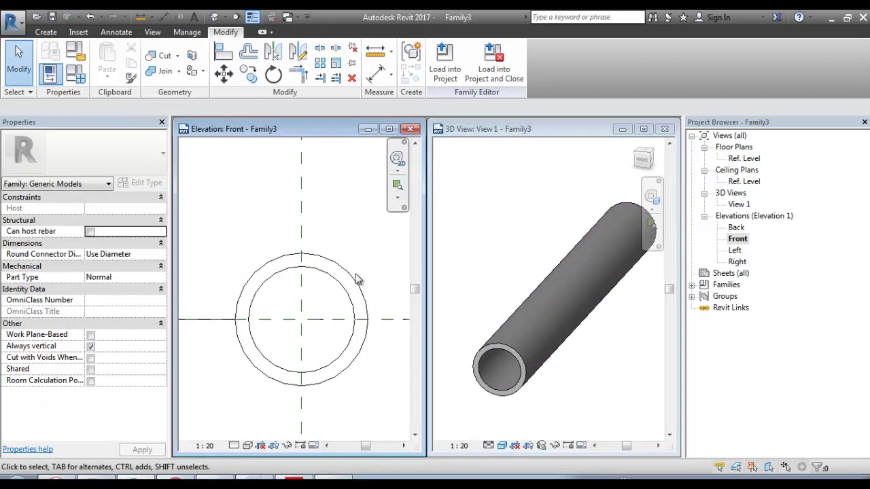
left_click(338, 284)
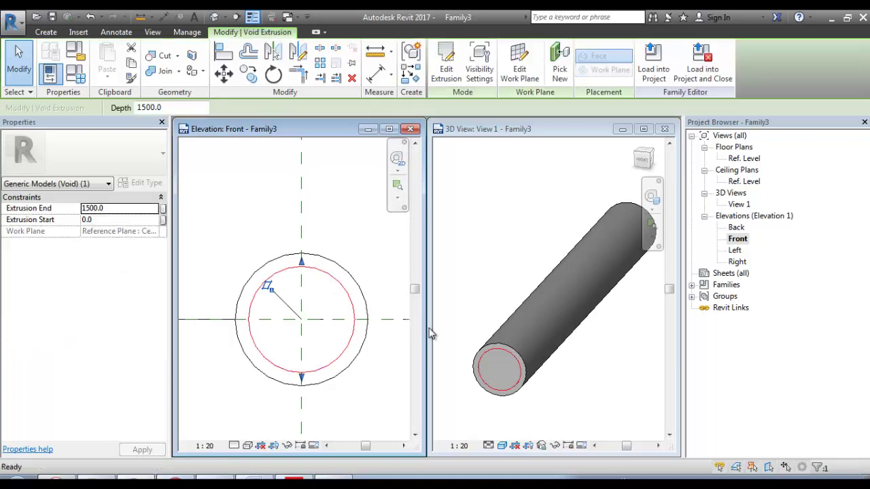
key("Delete")
Open the sketch of the solid cylinder extrusion for editing from the Front elevation.
left_click(46, 32)
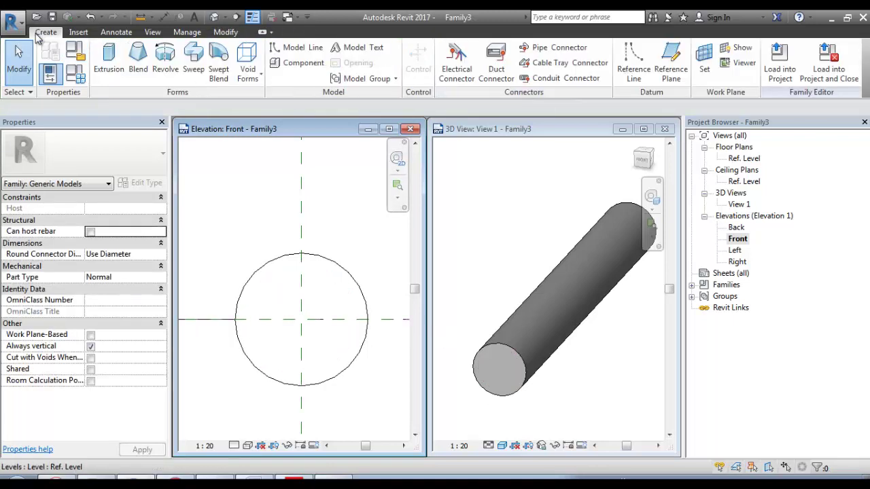
left_click(325, 265)
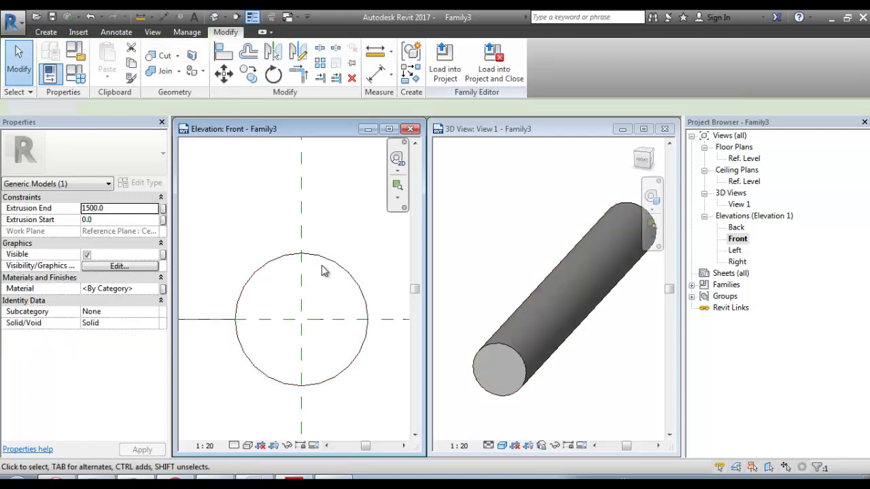
key("Escape")
scroll(324, 265, "up", 1)
left_click(337, 258)
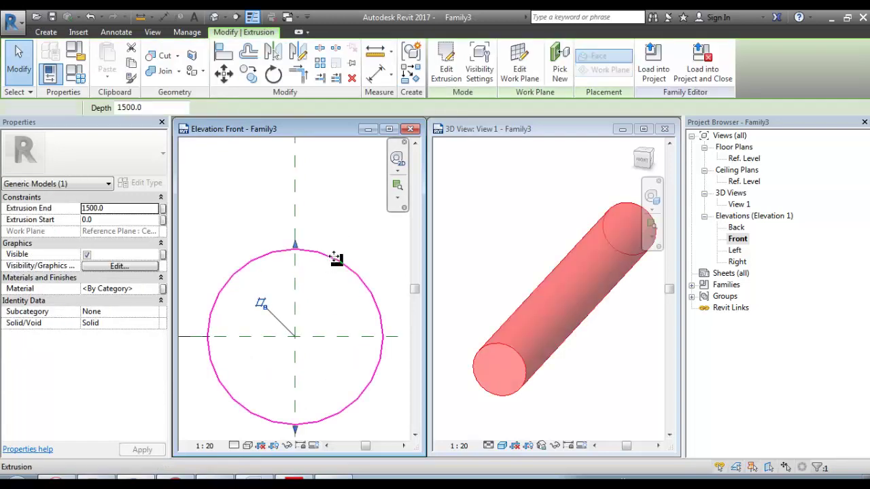
double_click(335, 242)
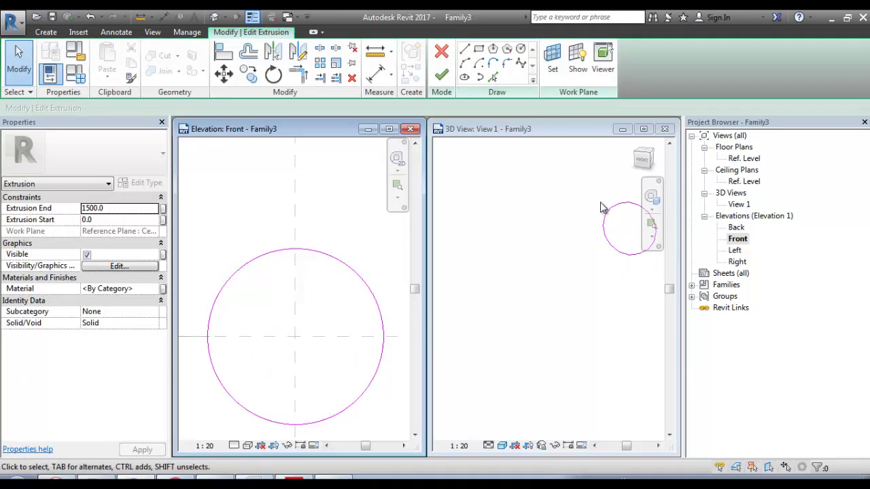
middle_click_drag(269, 249, 274, 227)
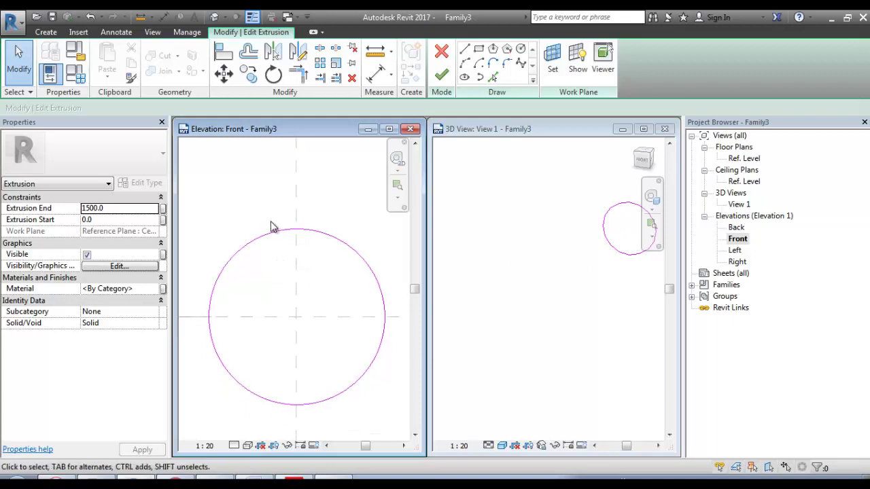
Sketch a concentric inner circle of 80 radius inside the cylinder profile and finish the extrusion as a hollow pipe.
left_click(56, 34)
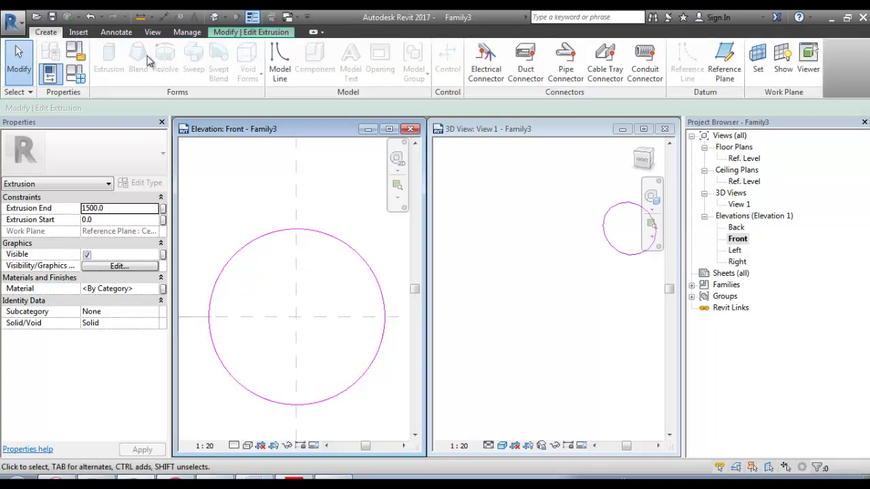
left_click(255, 34)
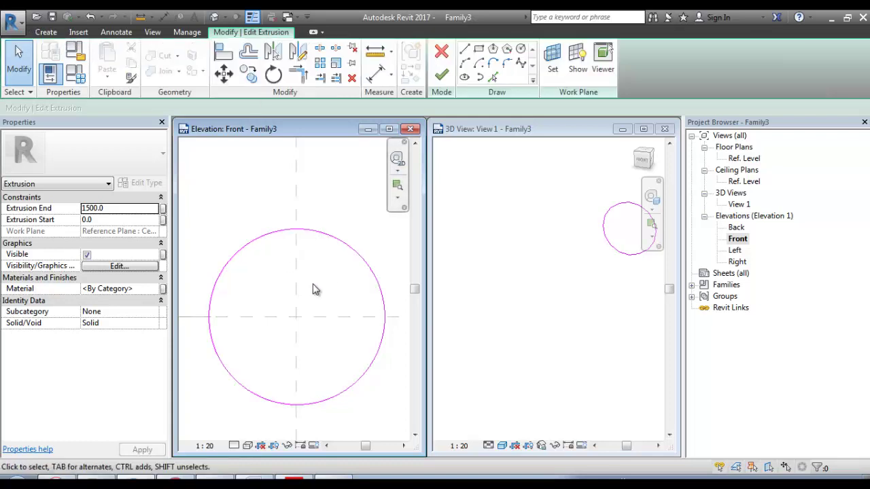
left_click(521, 49)
left_click(297, 316)
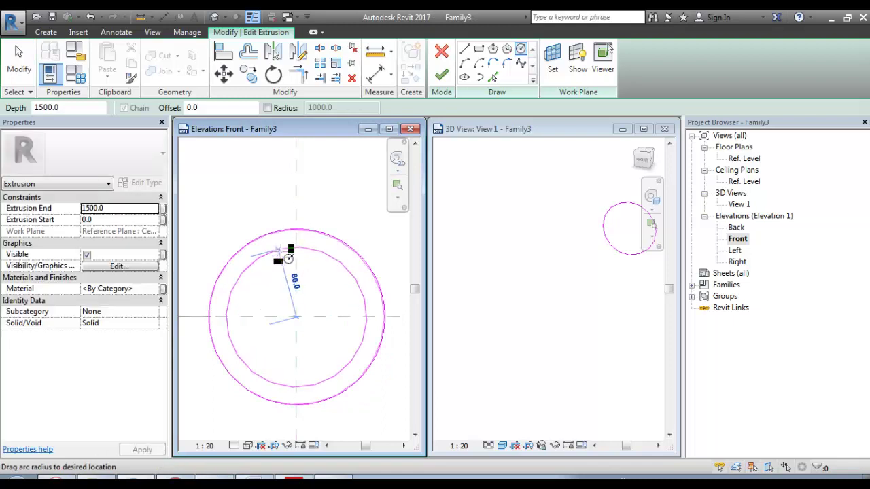
left_click(295, 245)
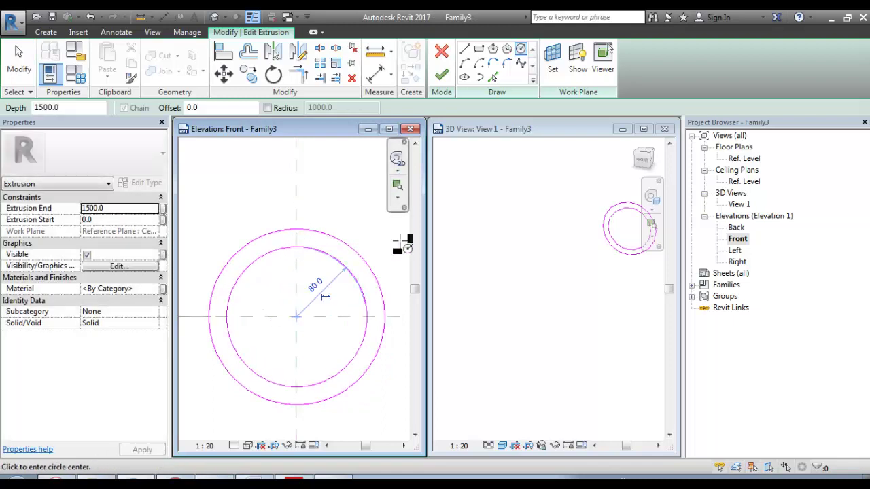
left_click(444, 76)
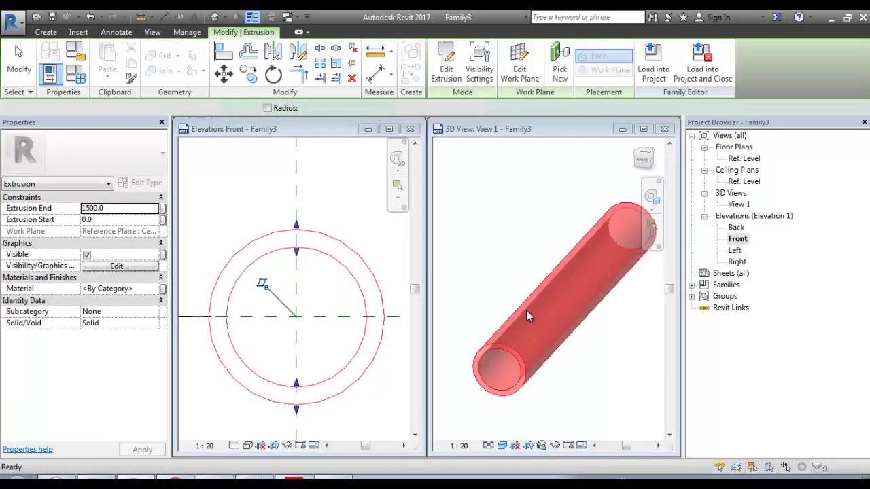
Orbit the 3D view to inspect the hollow pipe from its open end.
left_click(568, 399)
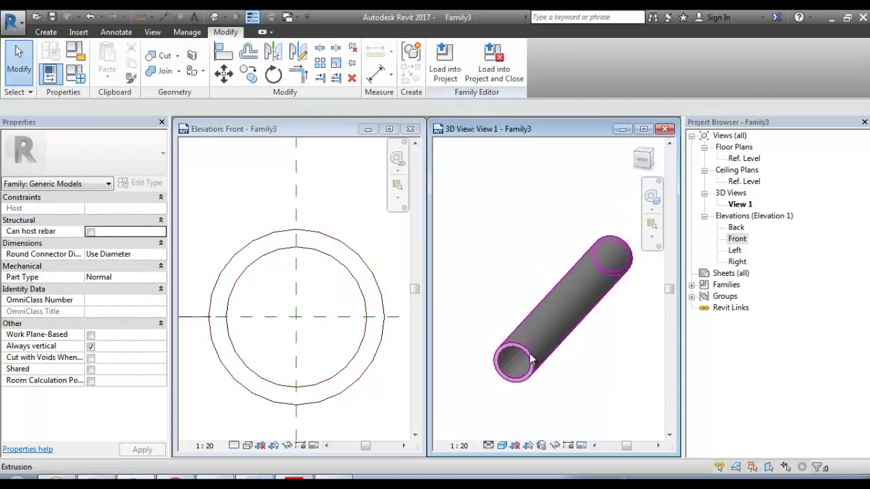
left_click(532, 371)
middle_click_drag(530, 374, 537, 343, "shift")
key("Escape")
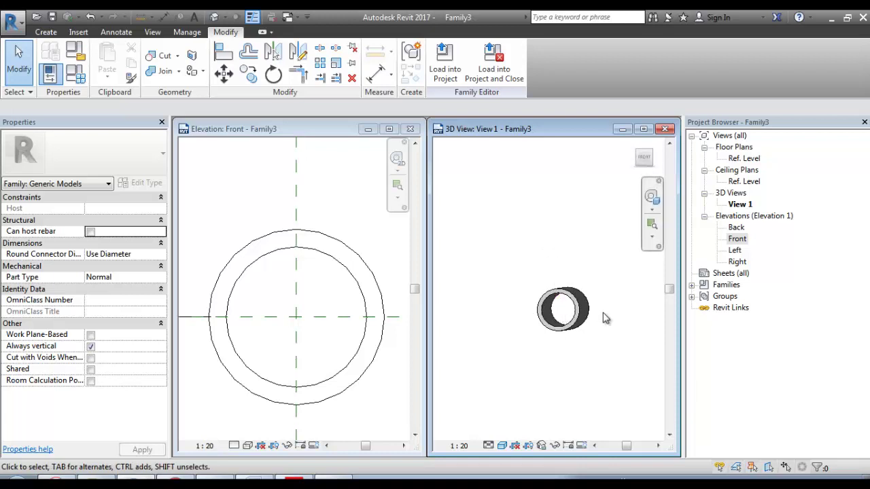
middle_click_drag(604, 317, 630, 312, "shift")
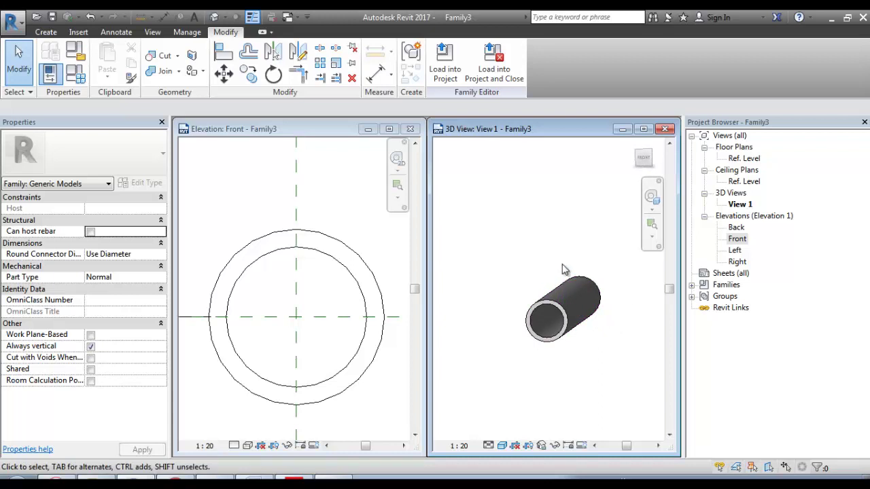
Add a radial dimension to the pipe's inner circle in the Front elevation.
left_click(313, 277)
scroll(319, 279, "down", 1)
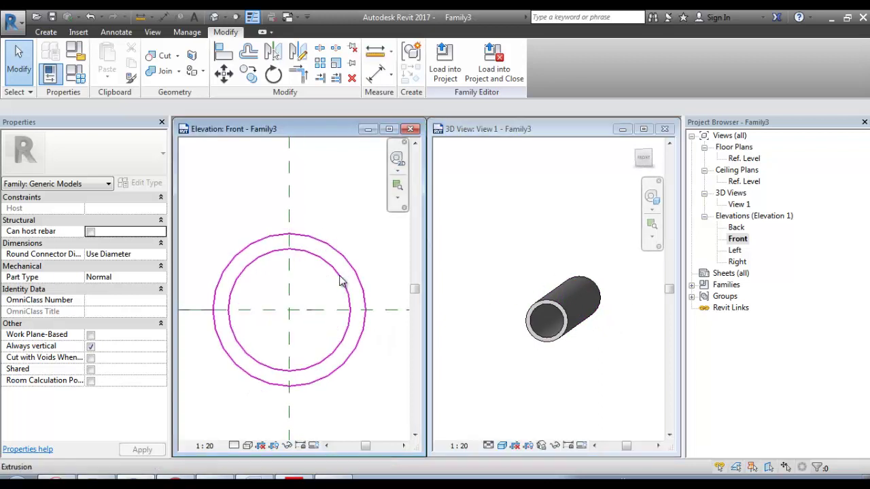
scroll(342, 284, "up", 1)
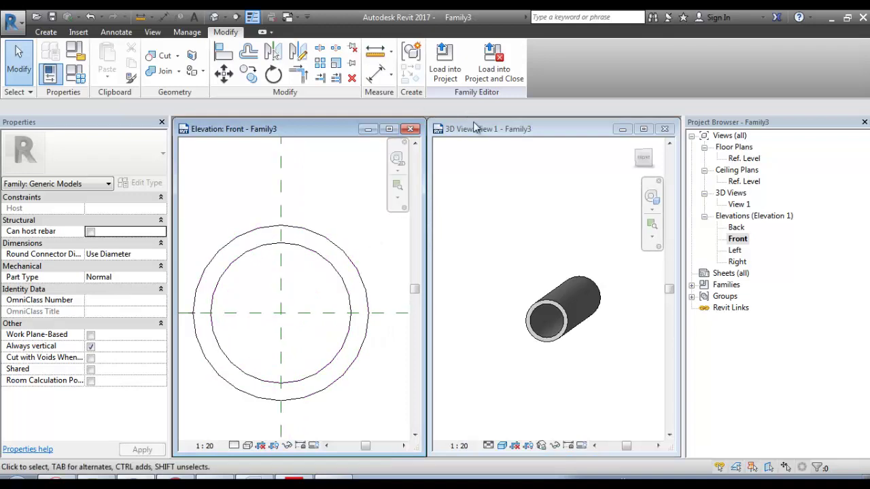
left_click(325, 255)
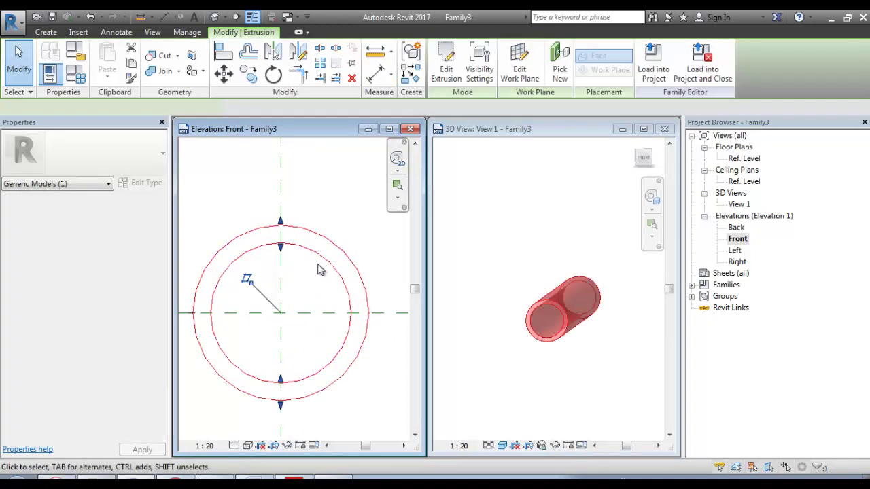
left_click(324, 289)
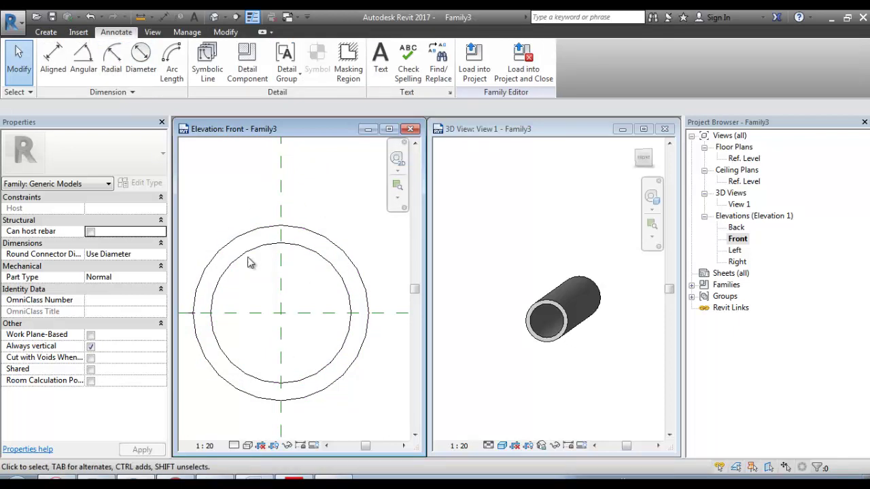
left_click(112, 60)
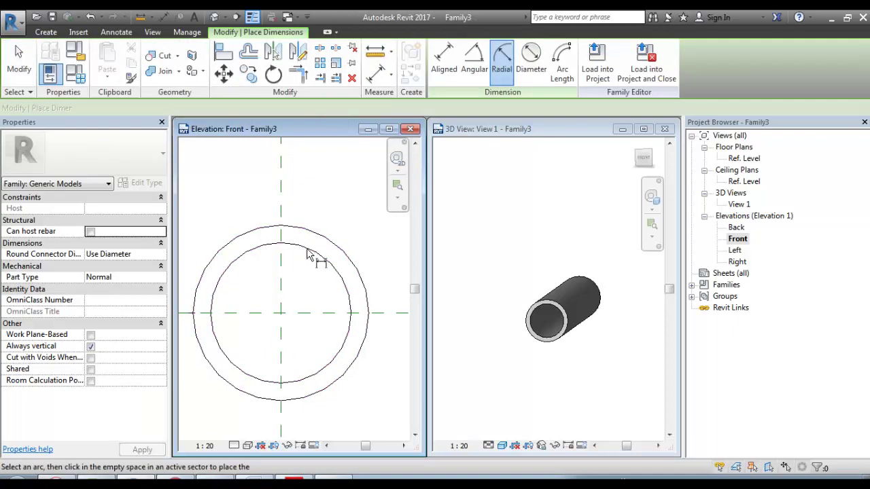
left_click(315, 275)
scroll(286, 272, "up", 2)
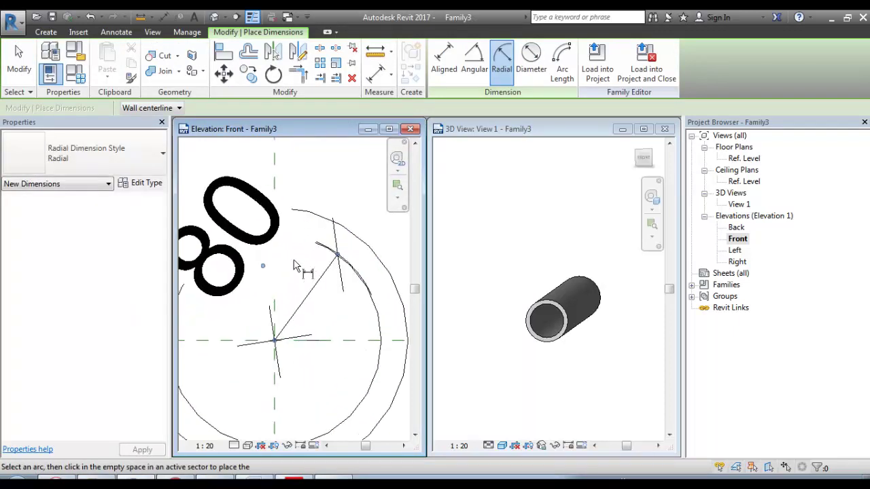
left_click(20, 58)
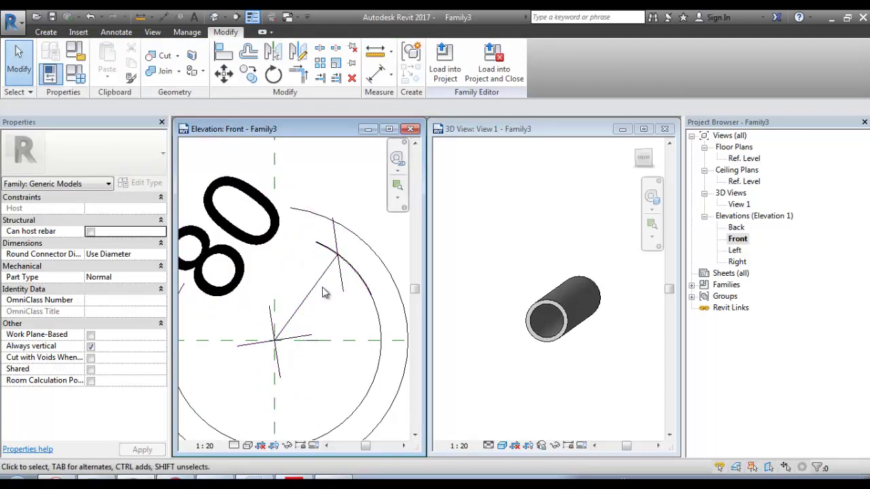
Set the Front view scale to 1:5 and label the inner radial dimension with a new family type parameter named id.
left_click(204, 446)
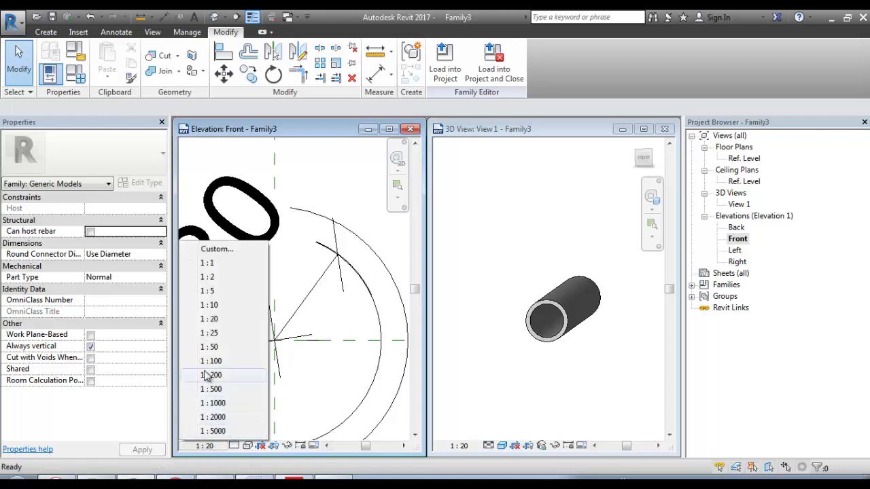
left_click(212, 292)
left_click(305, 299)
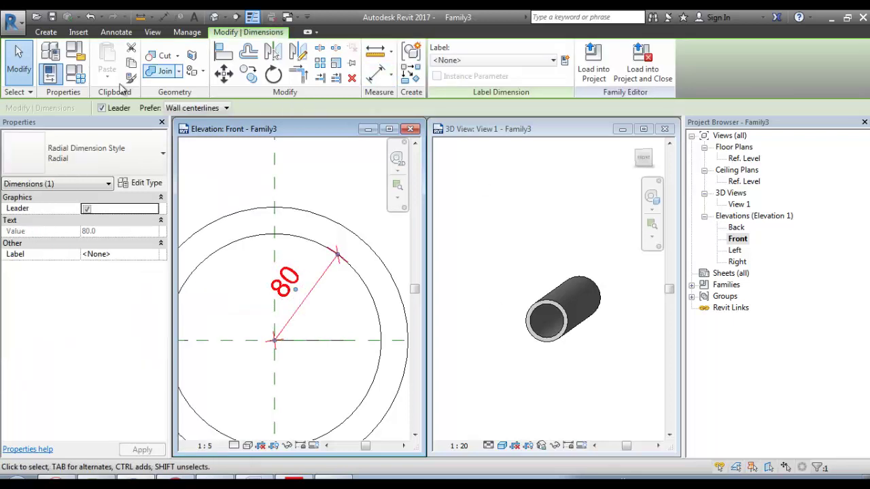
left_click(565, 61)
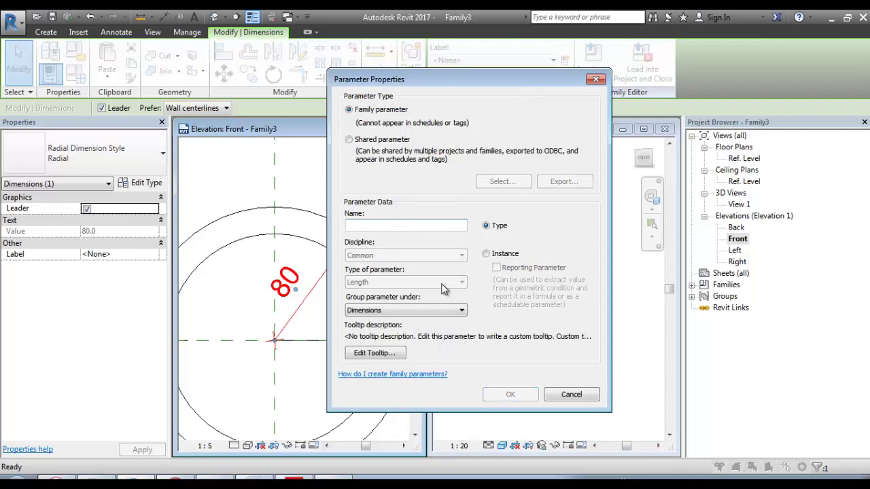
left_click(510, 395)
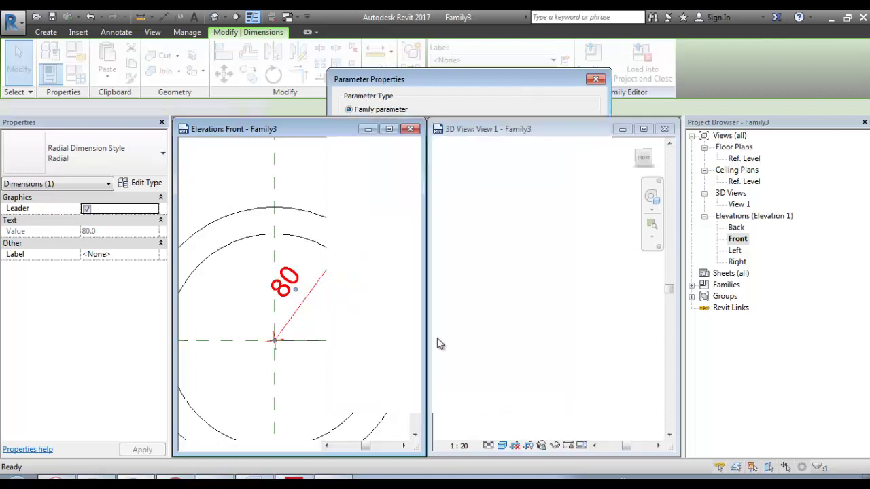
Try to set the inner circle's id dimension to 50.
left_click(293, 285)
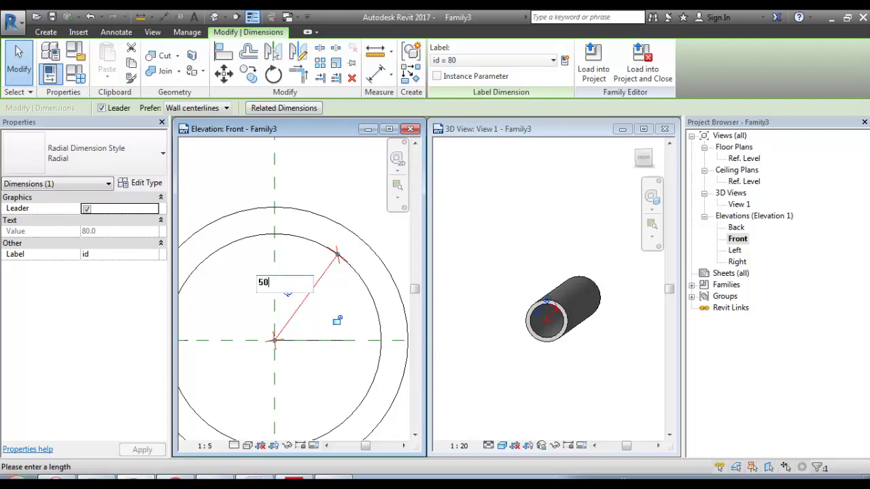
key("Return")
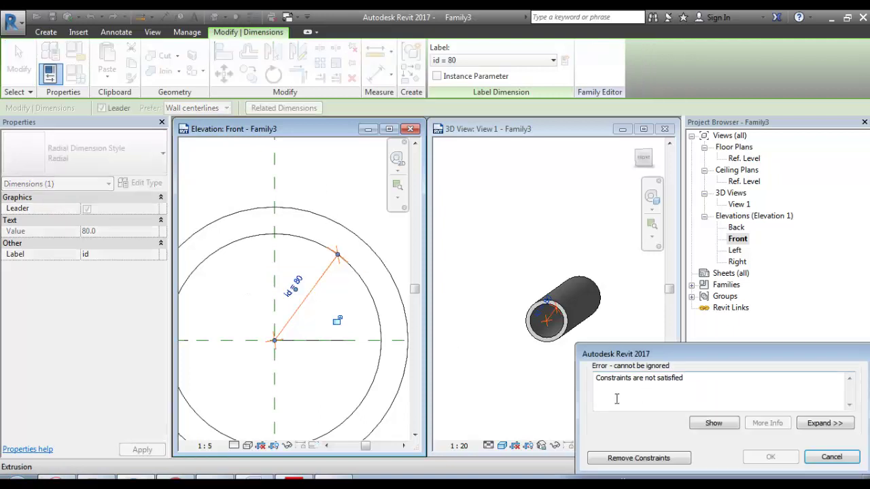
left_click_drag(712, 380, 607, 382)
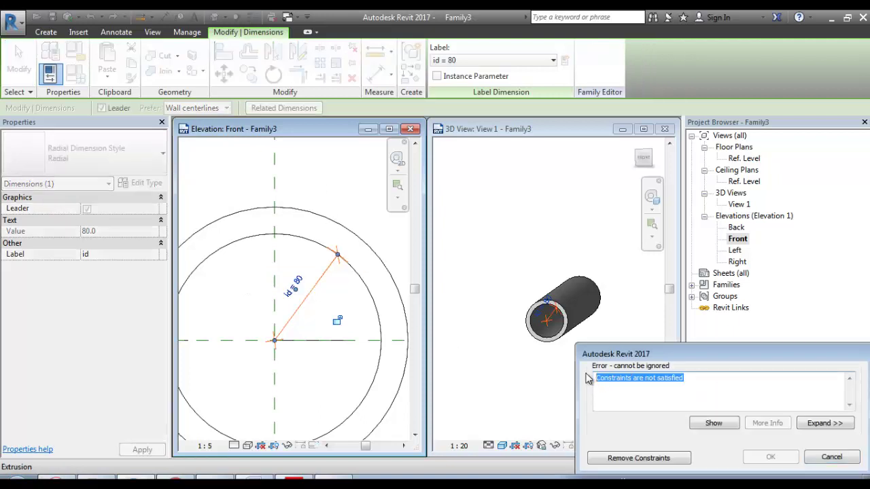
left_click(822, 457)
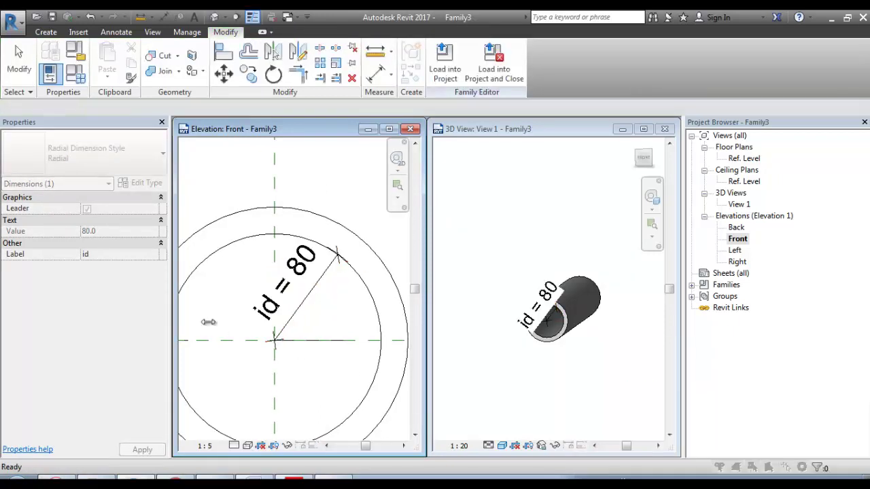
left_click(319, 293)
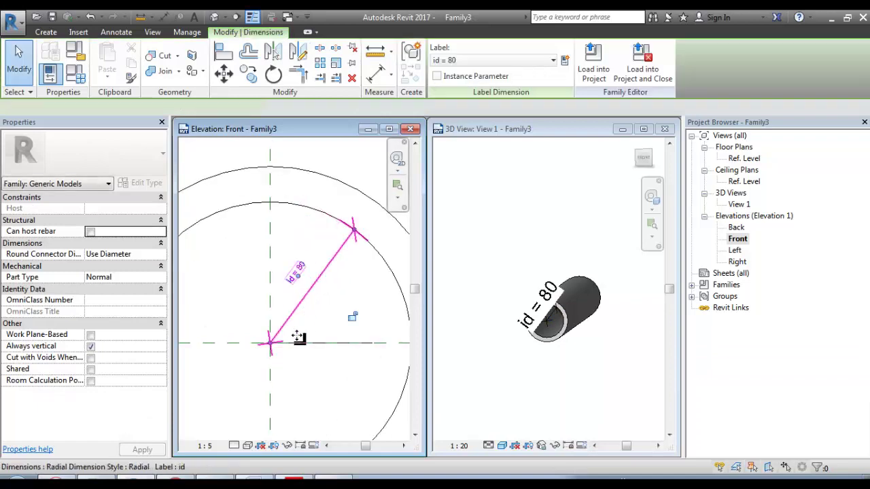
Add a diameter dimension to the pipe's outer circle in the Front elevation.
key("z")
key("f")
key("Escape")
left_click(116, 32)
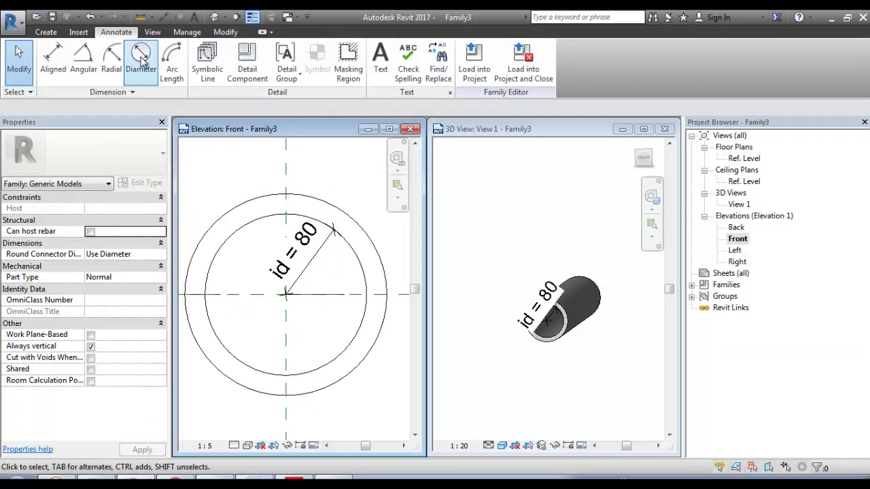
left_click(139, 63)
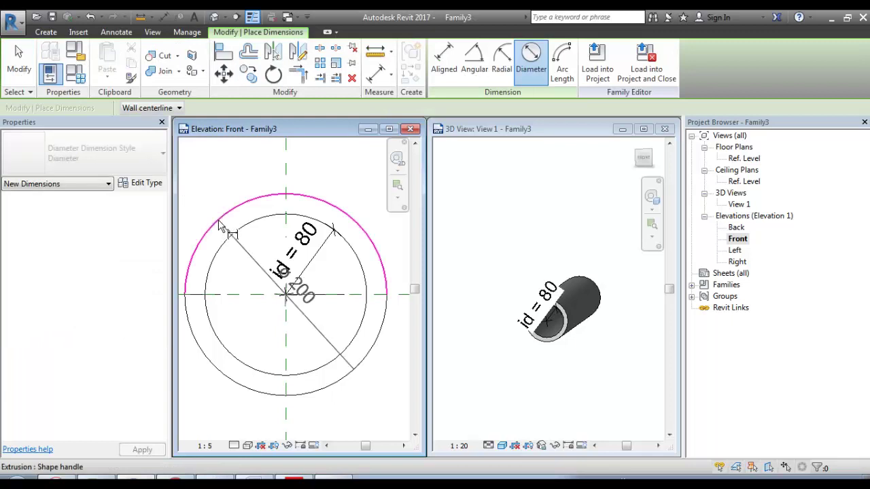
left_click(218, 225)
left_click(262, 320)
key("Escape")
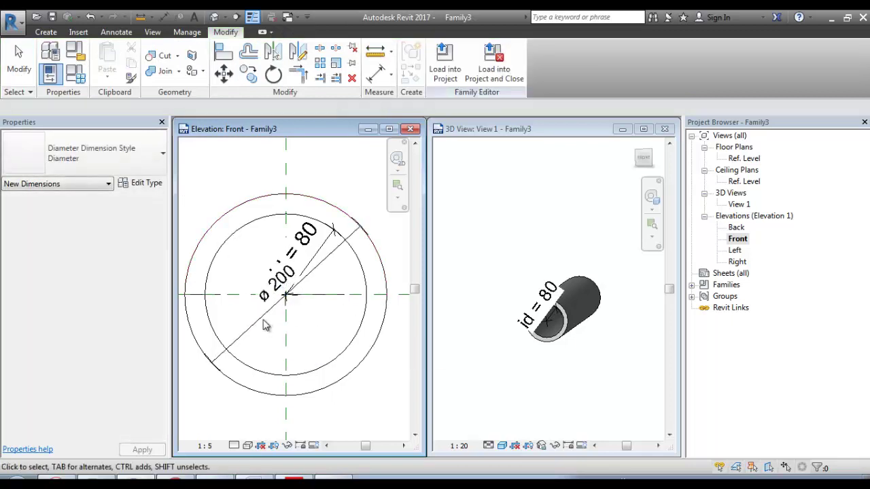
Label the outer circle's diameter dimension with a new family type parameter named od.
scroll(260, 325, "up", 2)
left_click(259, 325)
scroll(258, 325, "down", 2)
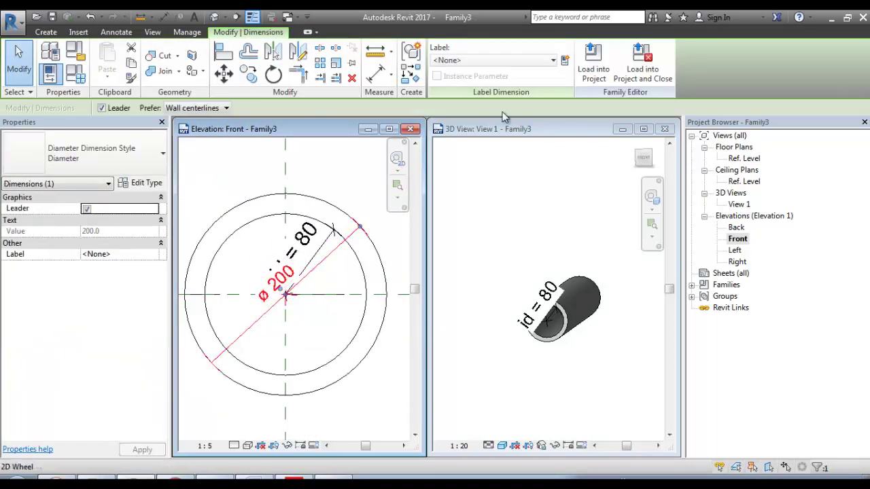
left_click(563, 61)
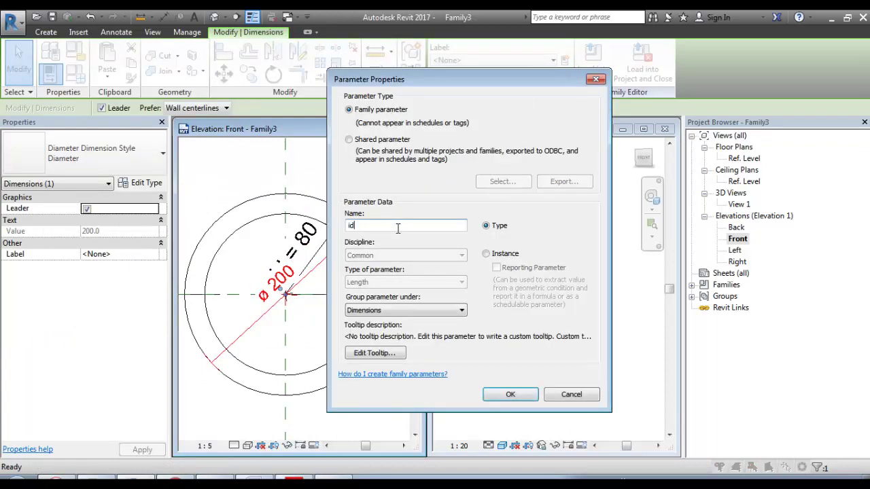
left_click(508, 393)
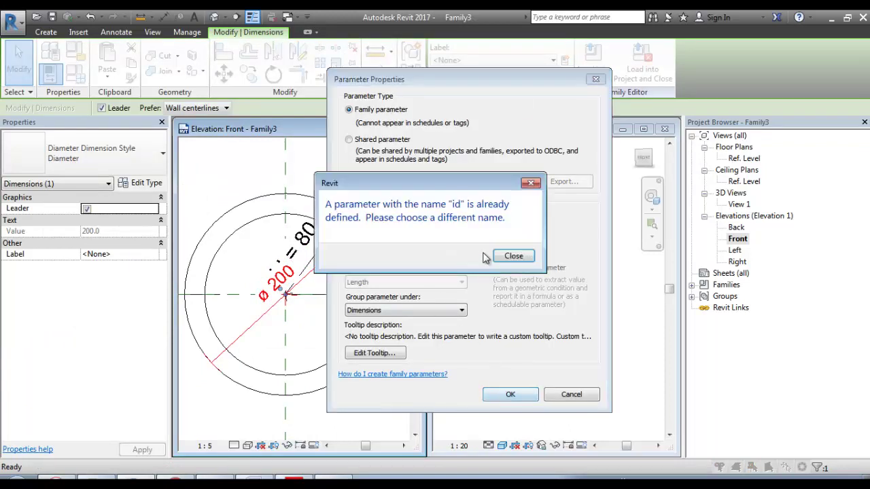
left_click(505, 256)
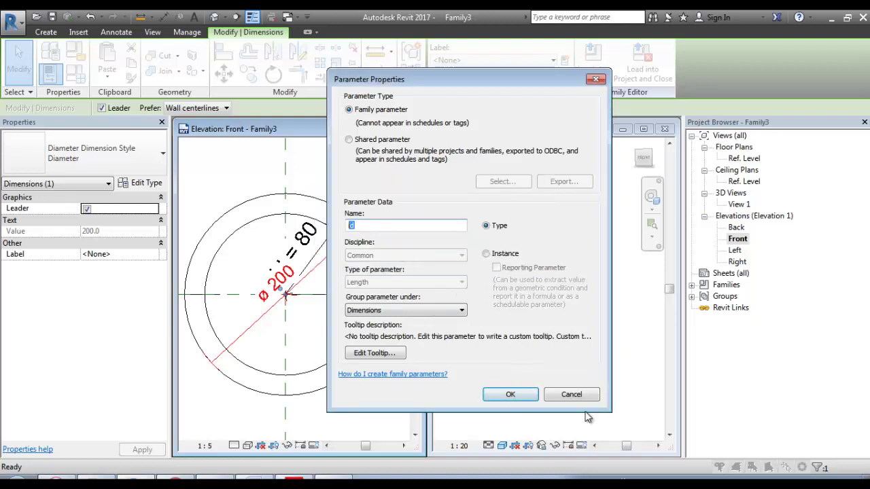
type("od")
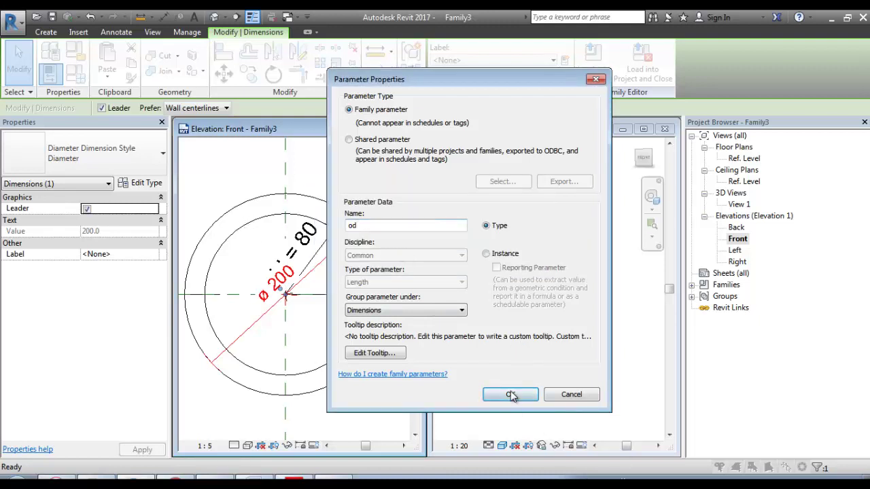
left_click(511, 393)
Try to set the outer circle's od diameter dimension to 250.
scroll(265, 279, "up", 5)
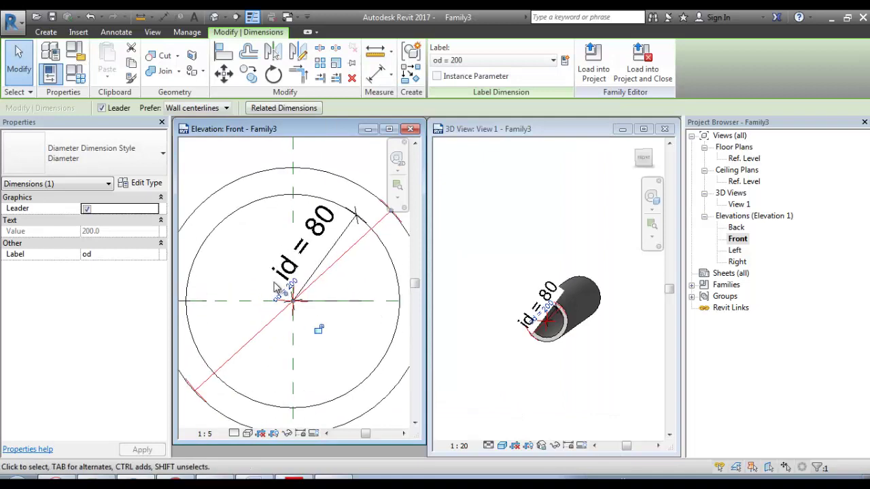
key("Escape")
left_click(304, 291)
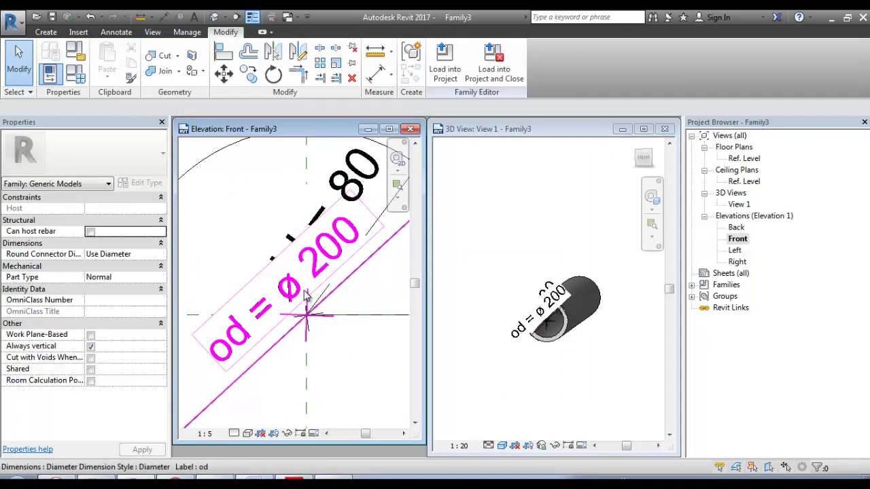
left_click(304, 290)
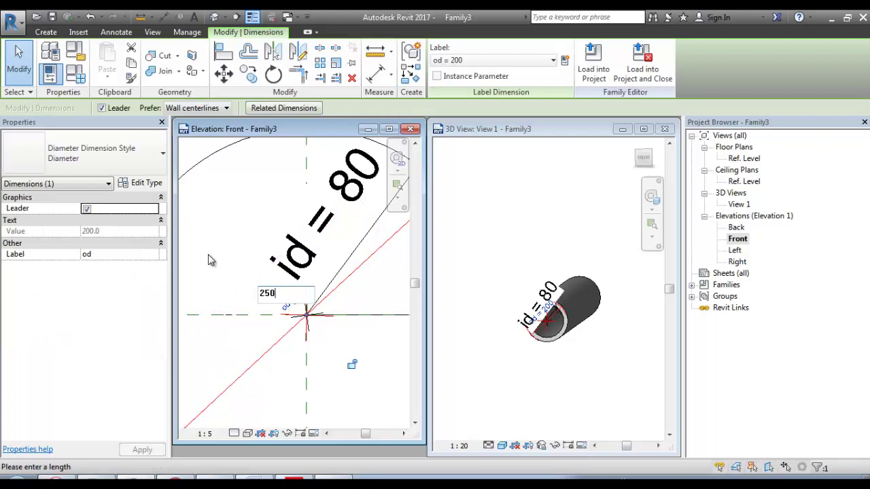
key("Return")
key("Escape")
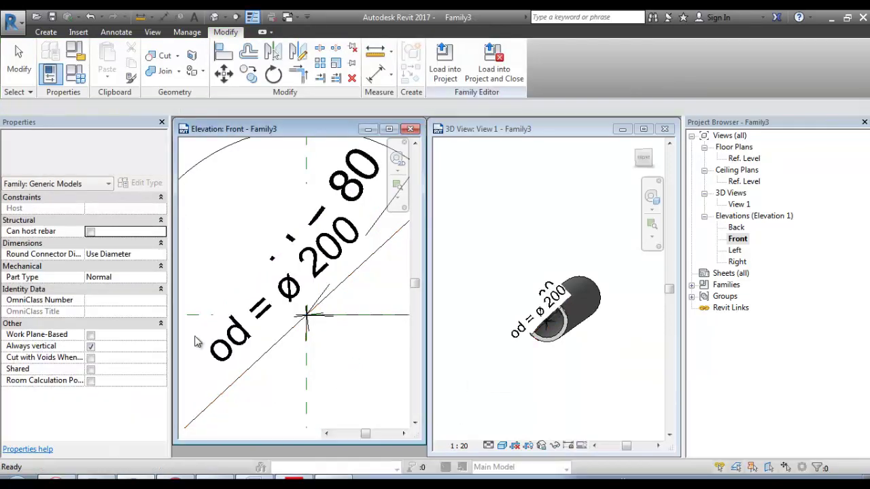
Delete both labelled dimensions, id and od, from the pipe in the Front elevation.
scroll(194, 342, "down", 5)
left_click(342, 208)
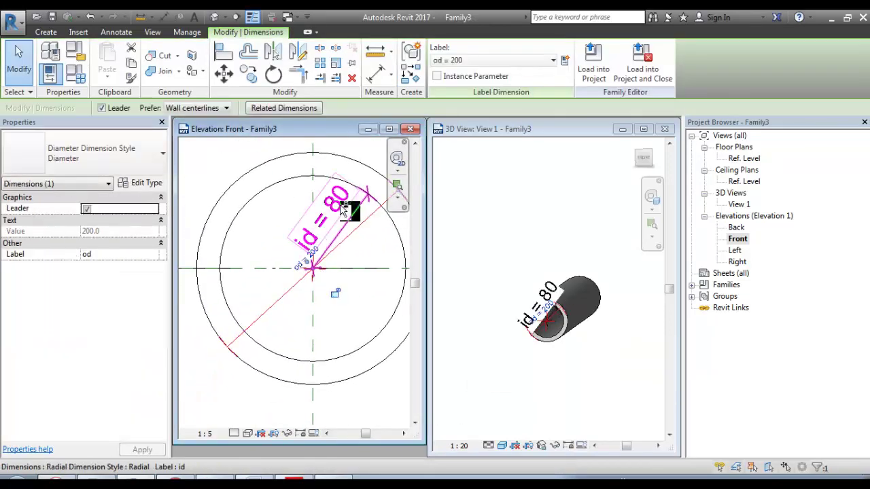
left_click(306, 257, "ctrl")
key("Delete")
scroll(331, 262, "down", 2)
middle_click_drag(330, 262, 298, 268)
scroll(297, 236, "up", 1)
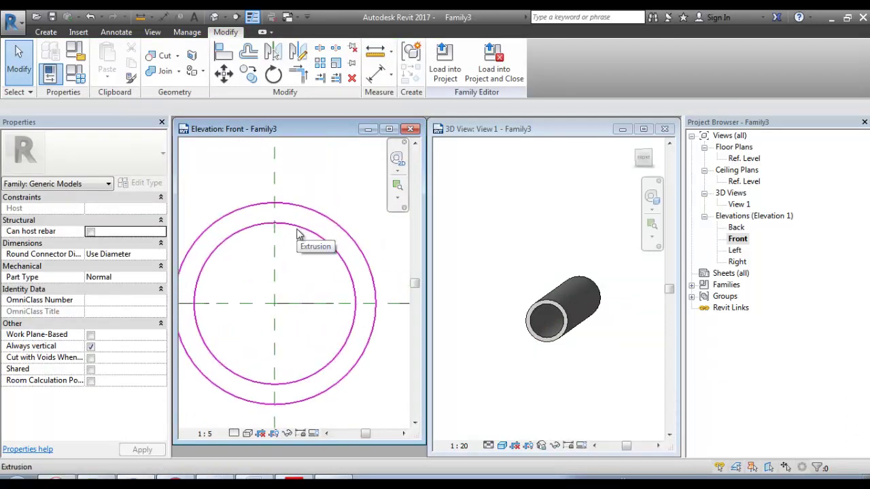
Open the pipe extrusion's sketch for editing and make the inner circle's temporary radius dimension permanent.
double_click(297, 234)
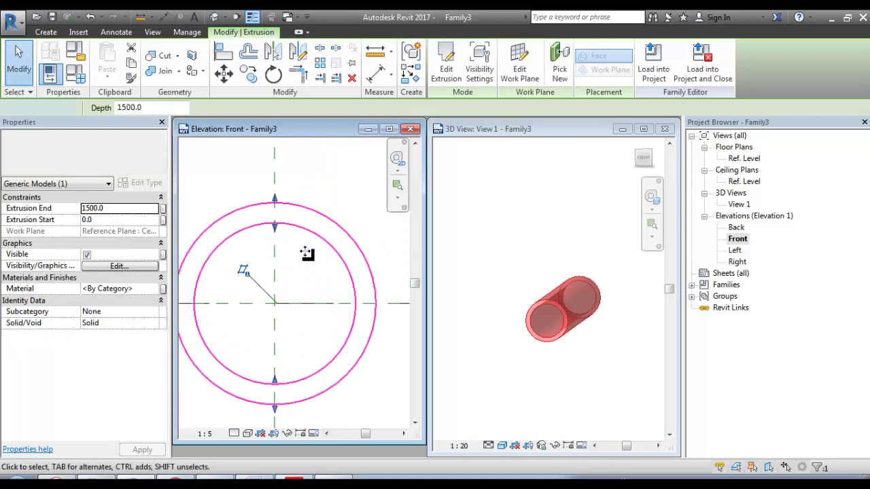
scroll(304, 258, "down", 1)
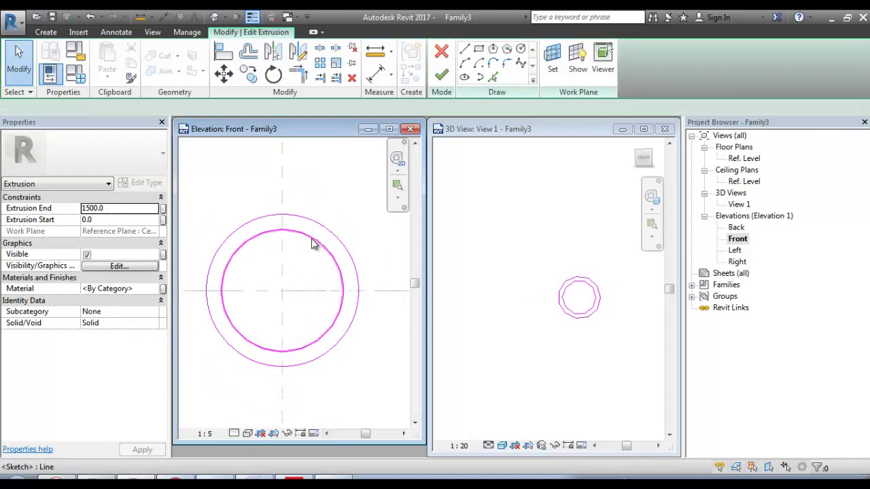
left_click(311, 239)
scroll(304, 273, "up", 1)
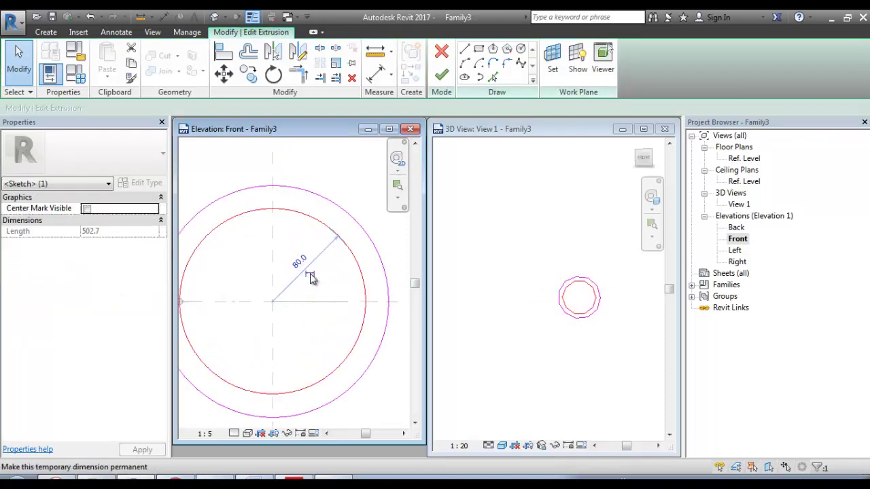
left_click(310, 276)
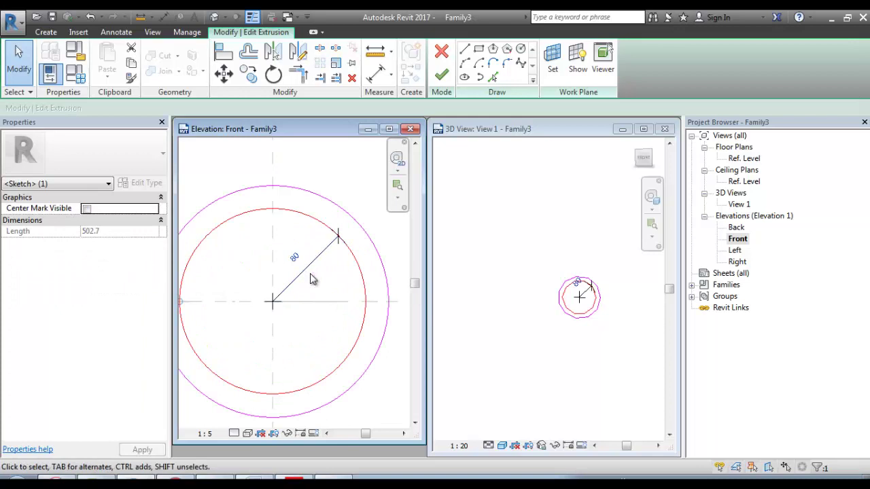
left_click(315, 310)
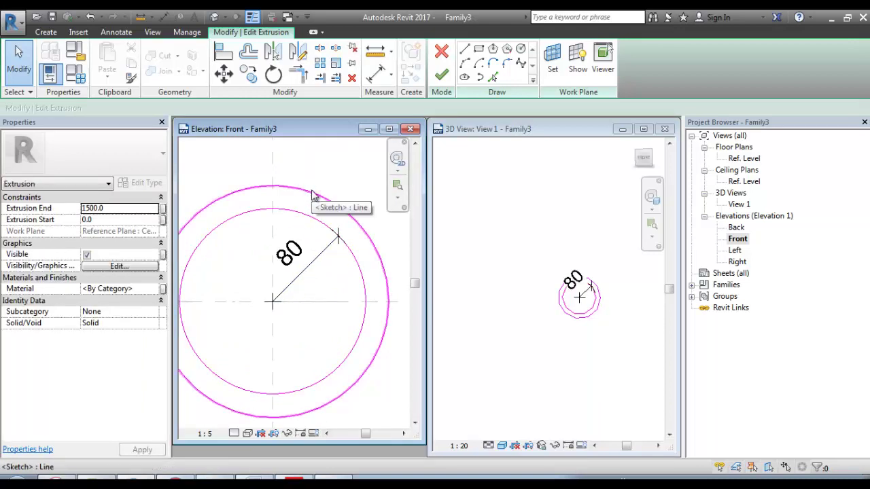
Make the outer sketch circle's temporary radius dimension permanent.
left_click(313, 189)
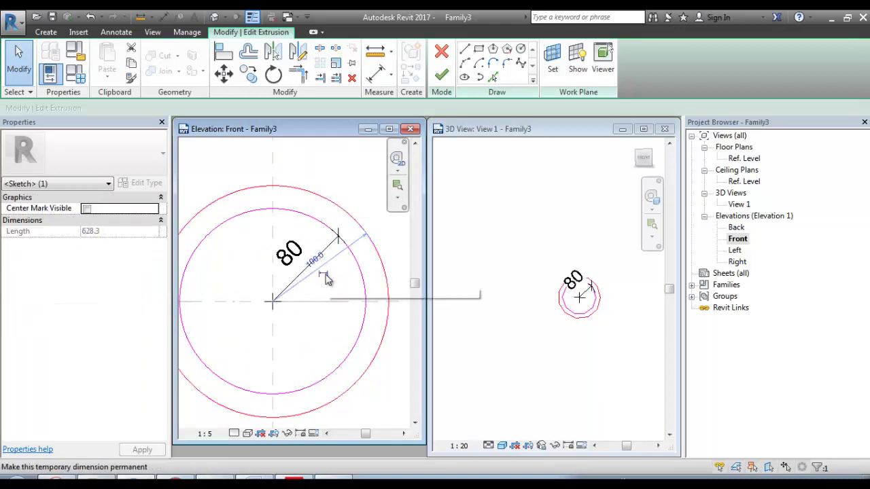
scroll(326, 278, "up", 1)
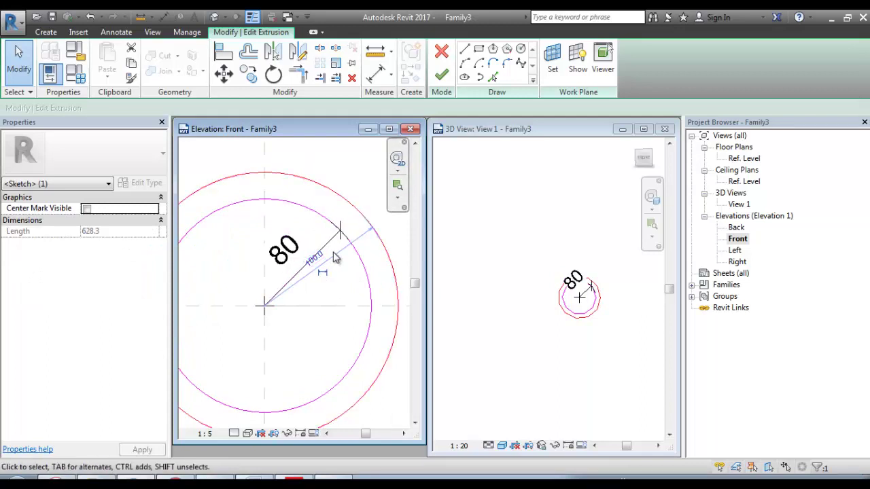
scroll(324, 277, "up", 4)
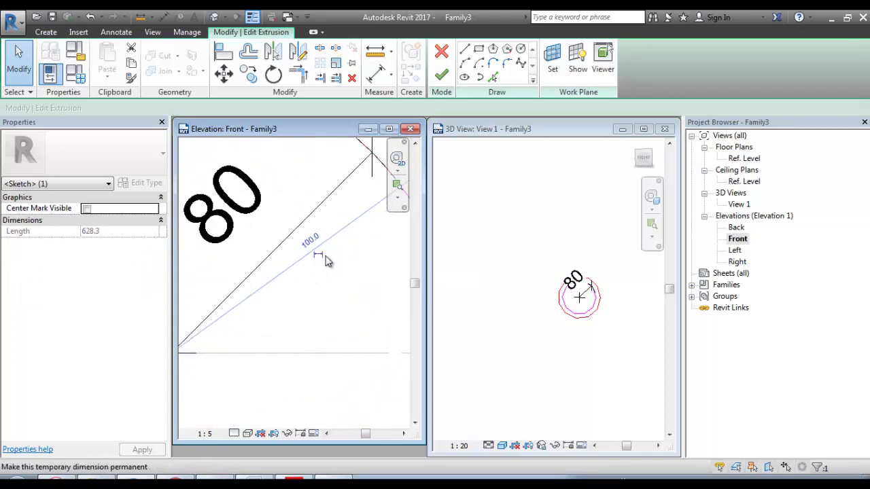
left_click(323, 258)
scroll(323, 286, "down", 3)
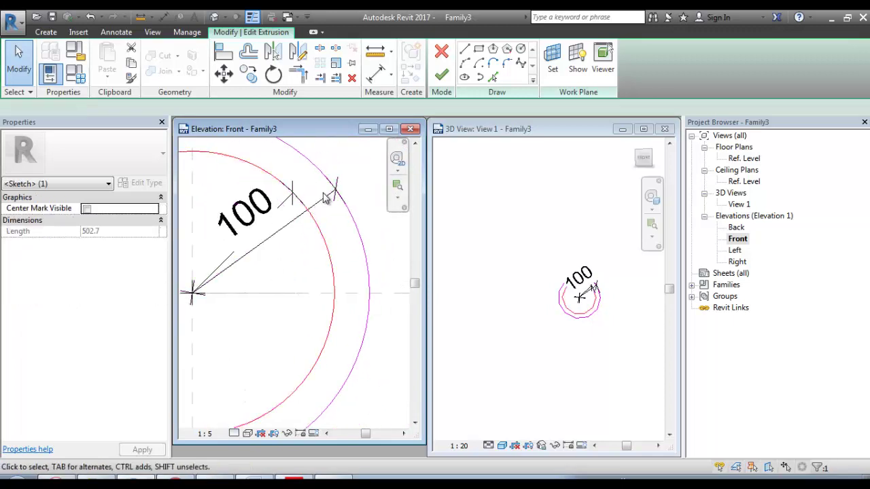
Swing the outer circle's radial dimension around to just below the horizontal centre line, clear of the inner circle's dimension.
left_click(304, 215)
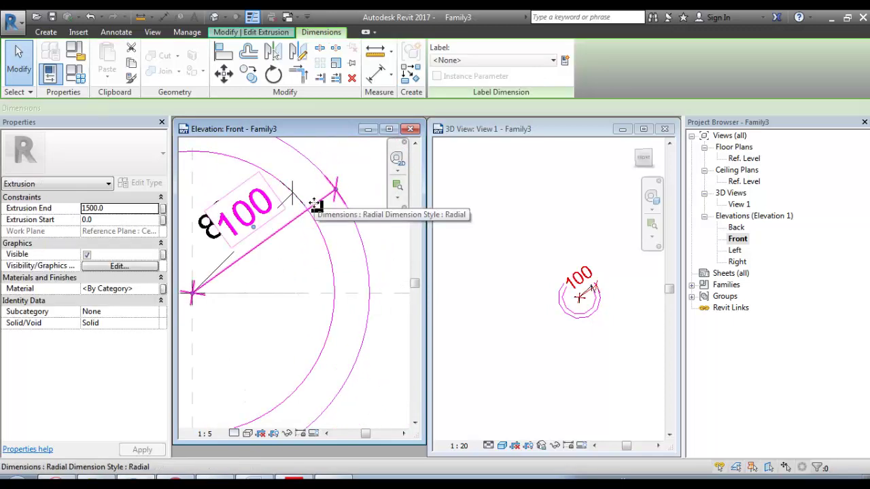
left_click_drag(304, 215, 354, 295)
left_click(257, 331)
scroll(257, 330, "down", 1)
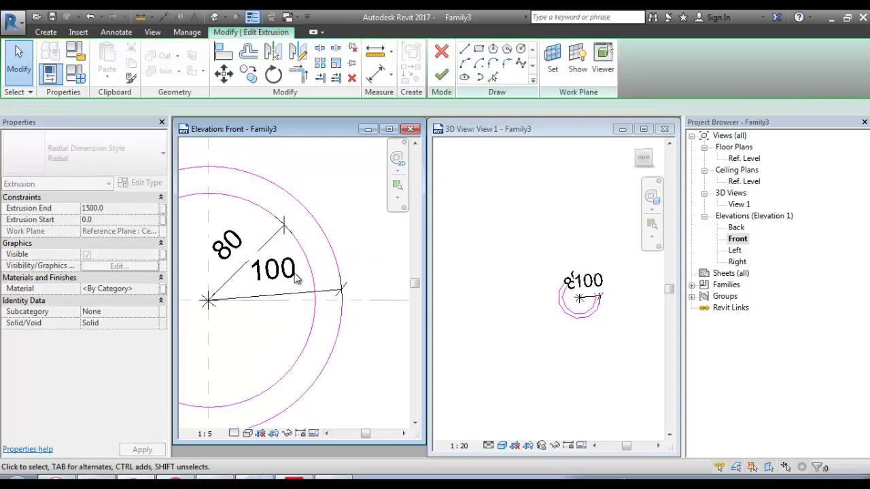
left_click_drag(324, 295, 212, 361)
left_click(212, 360)
middle_click_drag(212, 360, 257, 312)
middle_click_drag(221, 184, 206, 240)
Label the inner circle's radial dimension with id and the outer circle's with od, finishing the extrusion sketch.
left_click(272, 267)
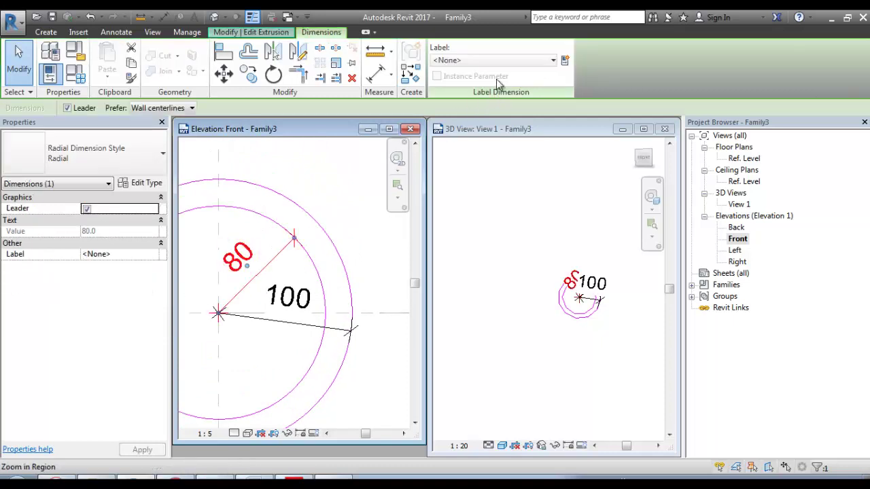
left_click(503, 61)
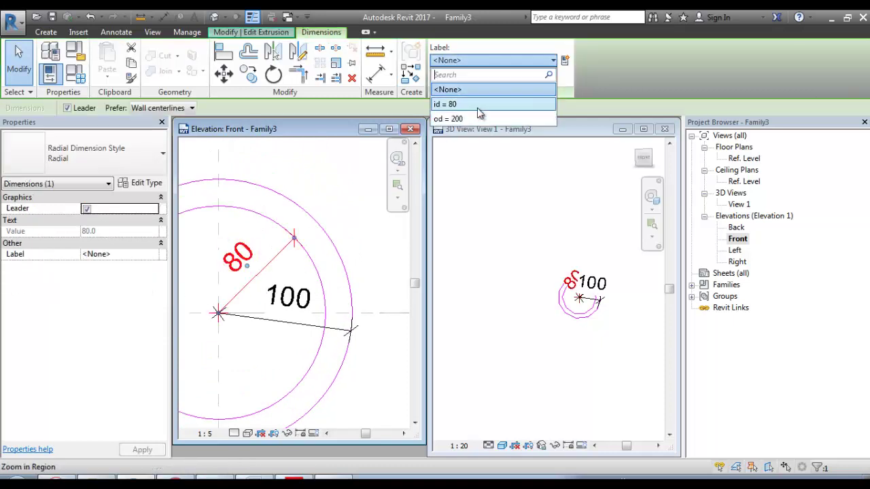
left_click(480, 106)
left_click(298, 314)
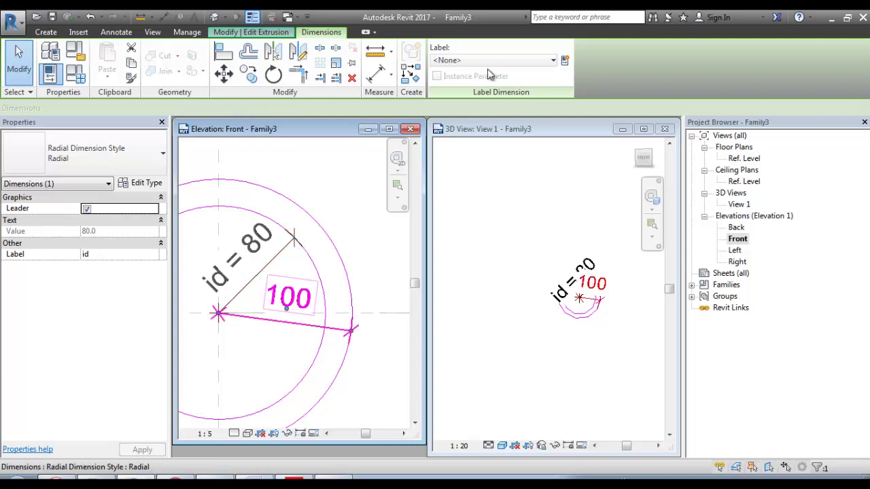
left_click(489, 60)
left_click(476, 119)
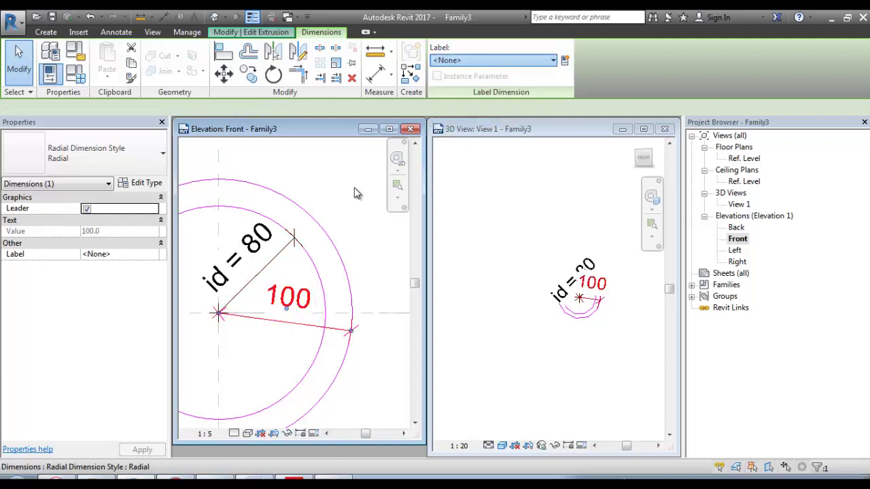
left_click(352, 193)
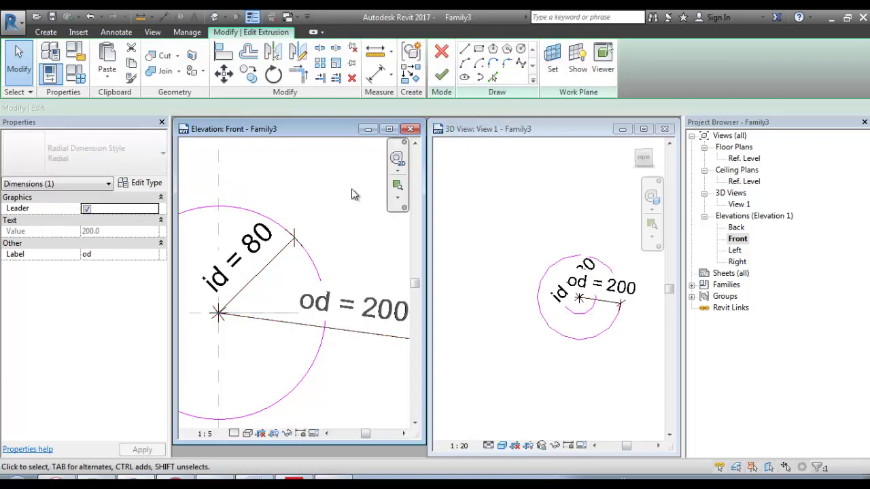
left_click(441, 75)
scroll(333, 234, "down", 3)
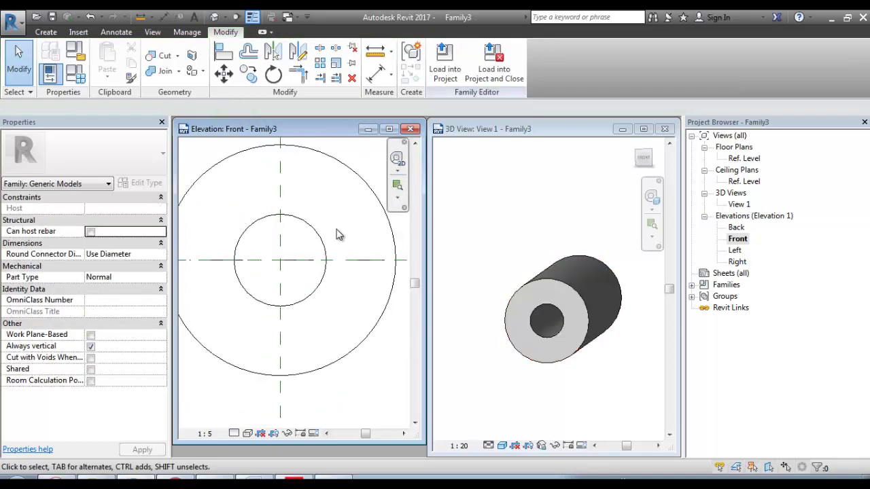
Reopen the pipe extrusion's sketch, set the outer circle's od radial dimension to 100, and finish the sketch.
left_click(338, 238)
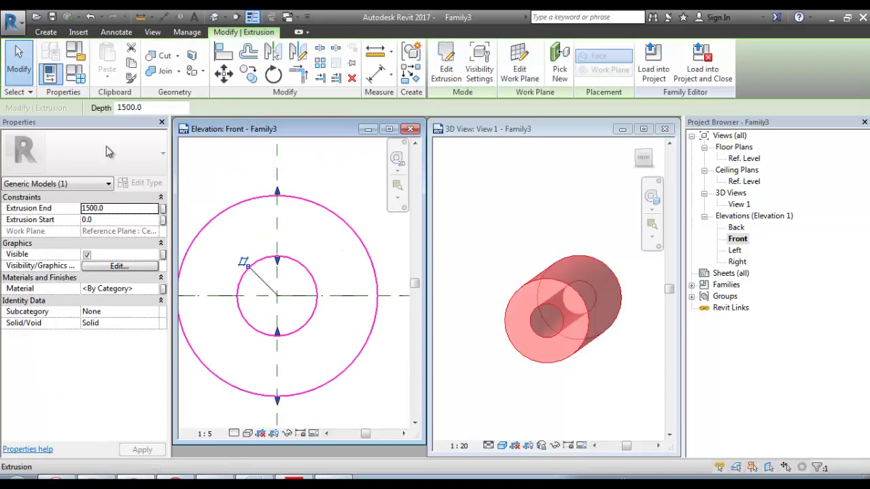
left_click(328, 185)
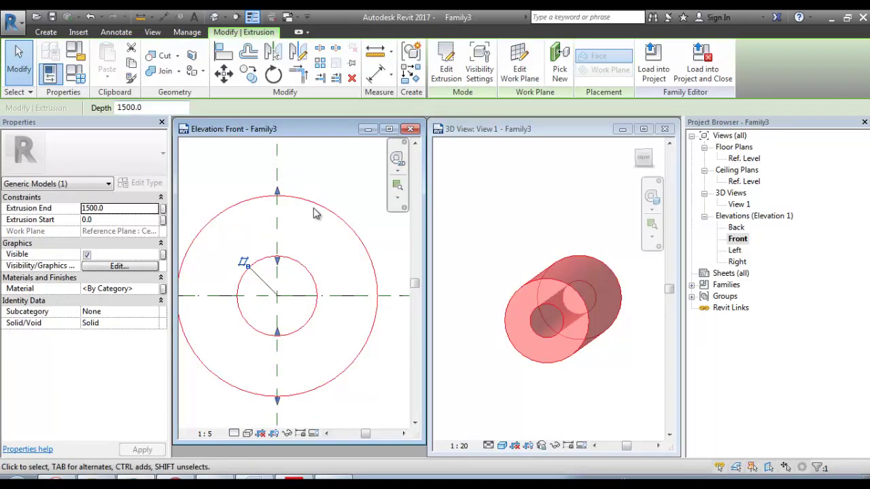
double_click(316, 202)
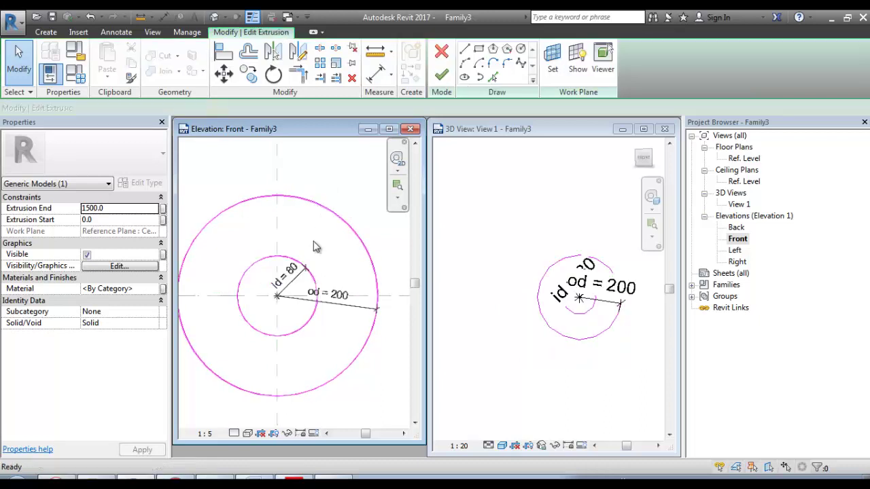
left_click(336, 297)
left_click(333, 294)
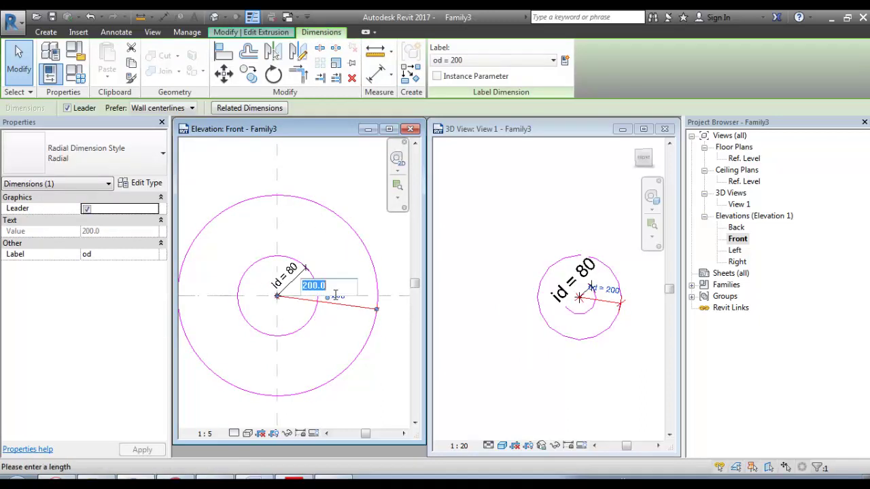
type("41")
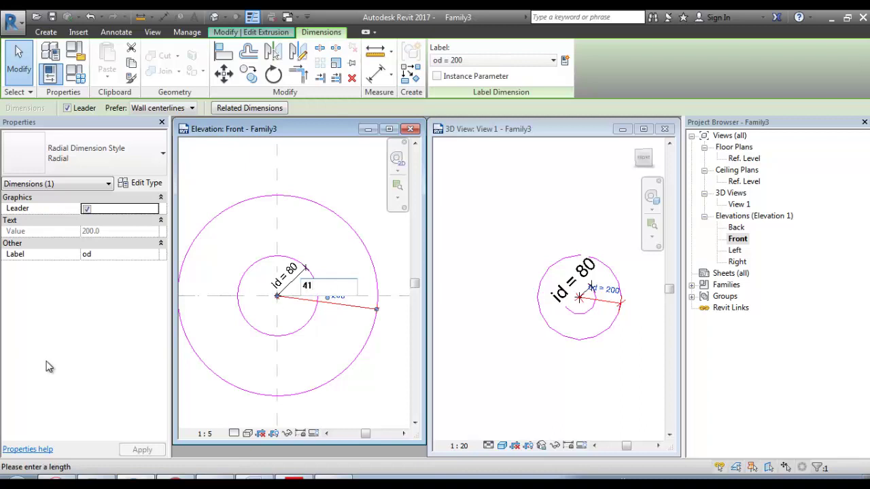
type("100")
key("Return")
key("Escape")
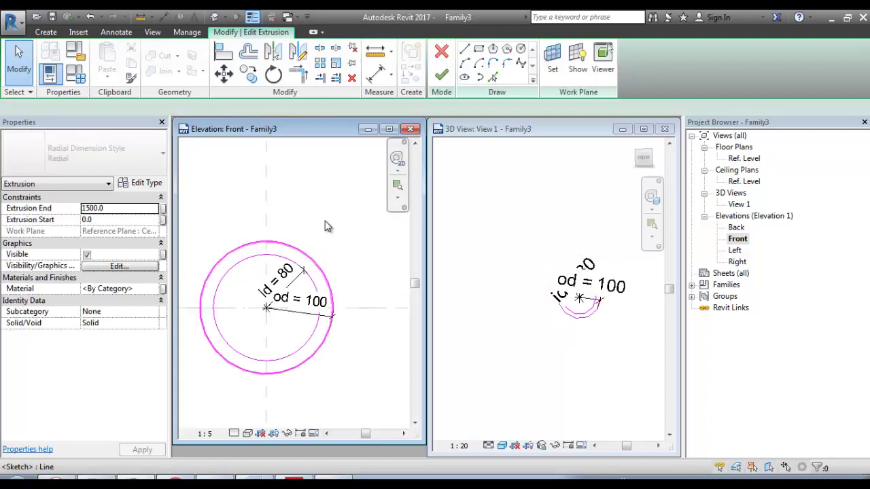
left_click(442, 75)
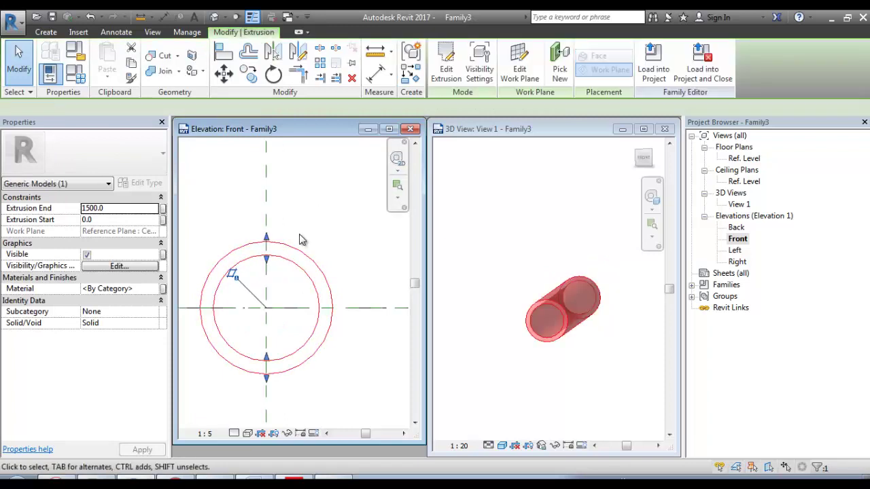
Test the od parameter in the family types by applying 120, and restore it to 100.
left_click(302, 274)
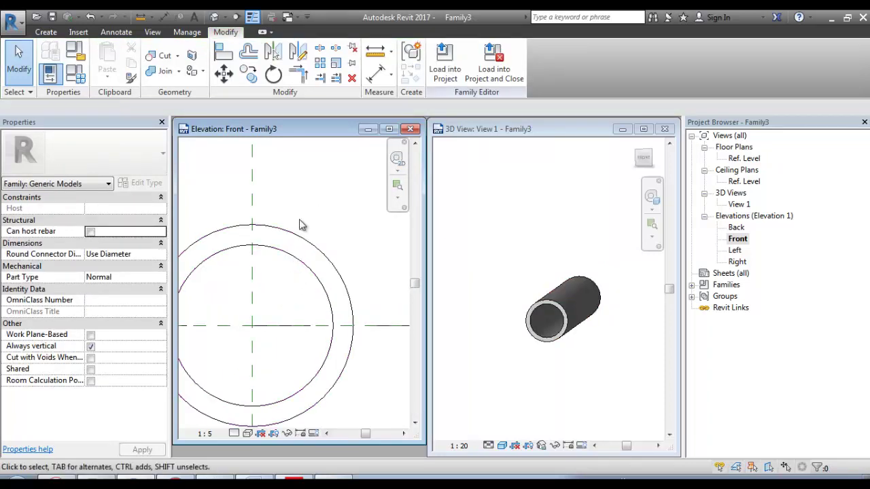
left_click(75, 74)
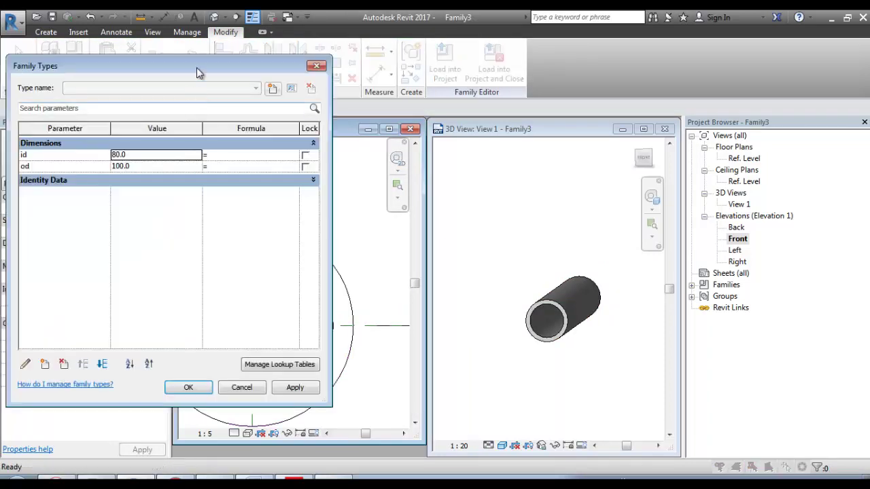
left_click_drag(196, 67, 772, 56)
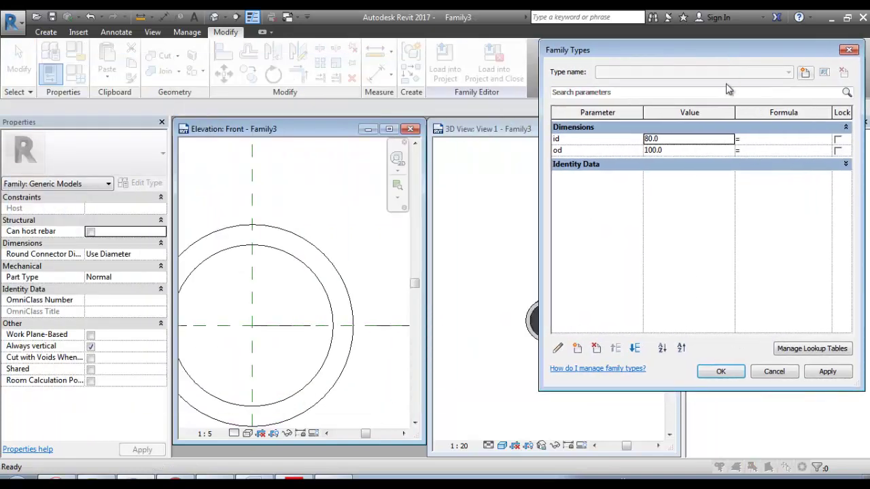
left_click(687, 150)
type("120")
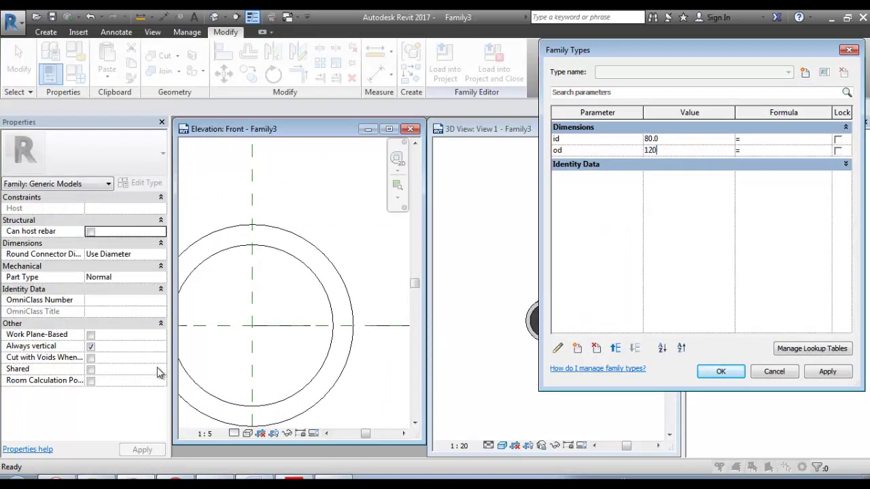
left_click(824, 372)
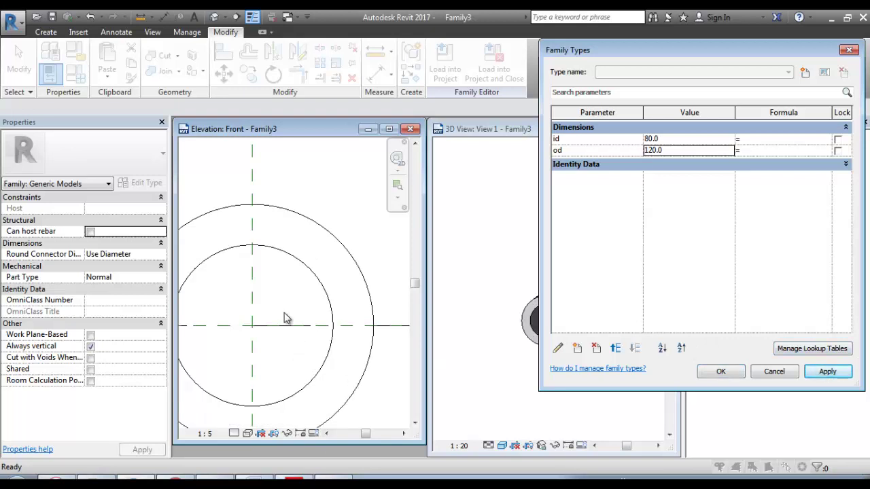
left_click(663, 151)
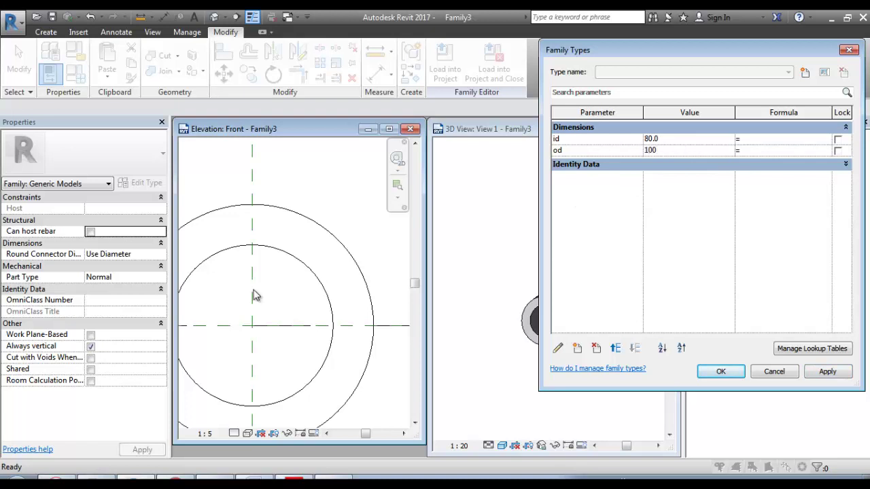
left_click(723, 374)
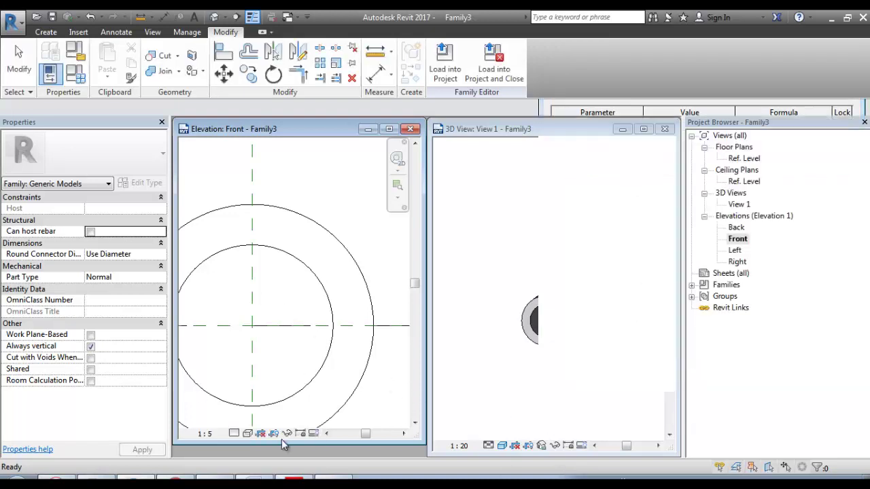
scroll(353, 272, "down", 3)
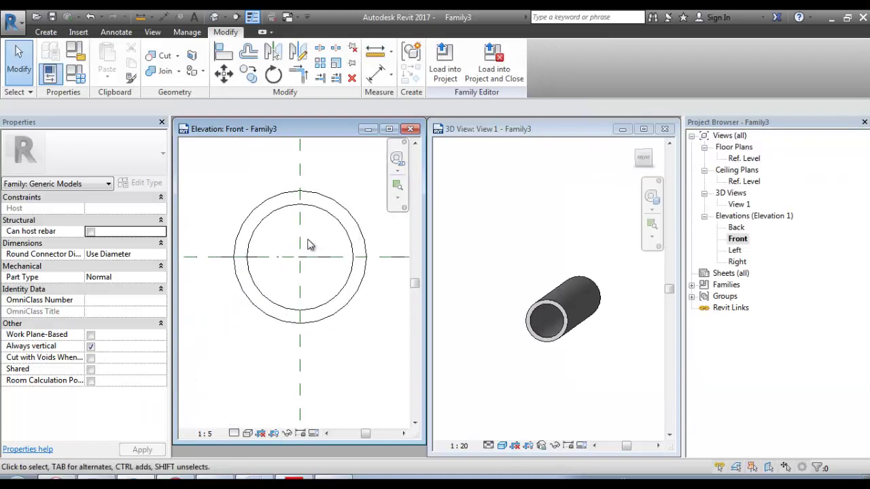
scroll(293, 285, "up", 4)
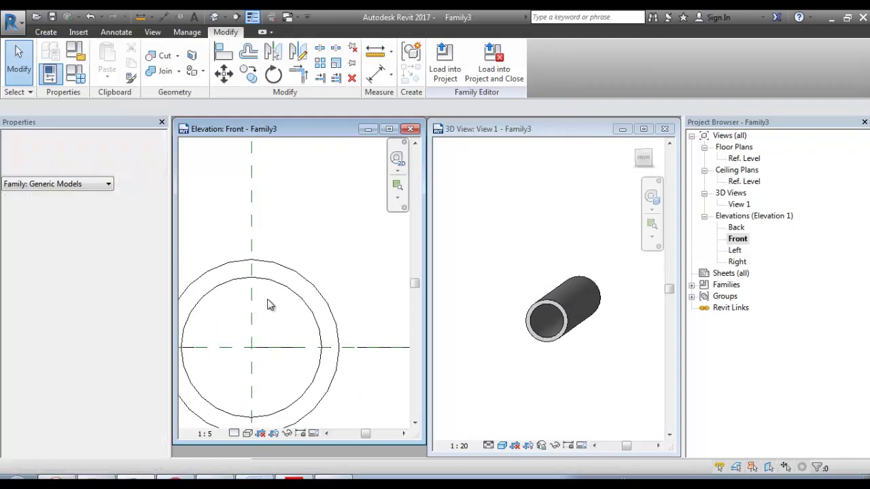
scroll(275, 300, "down", 2)
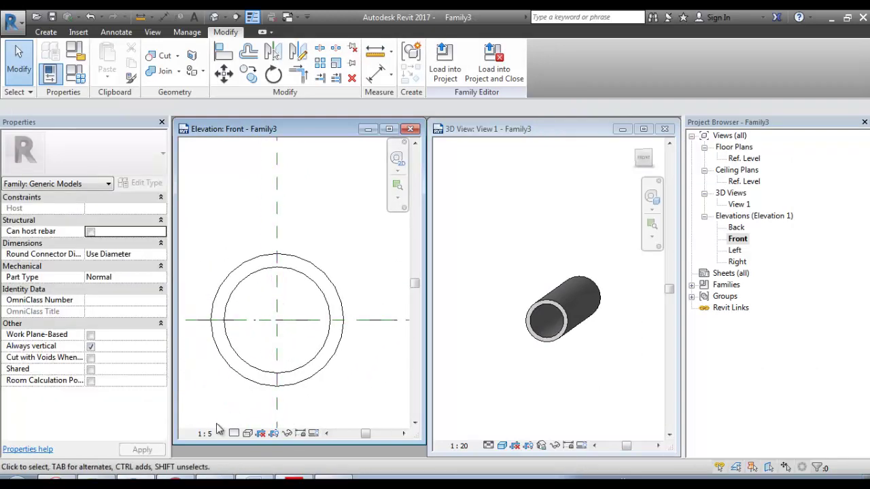
scroll(289, 303, "up", 1)
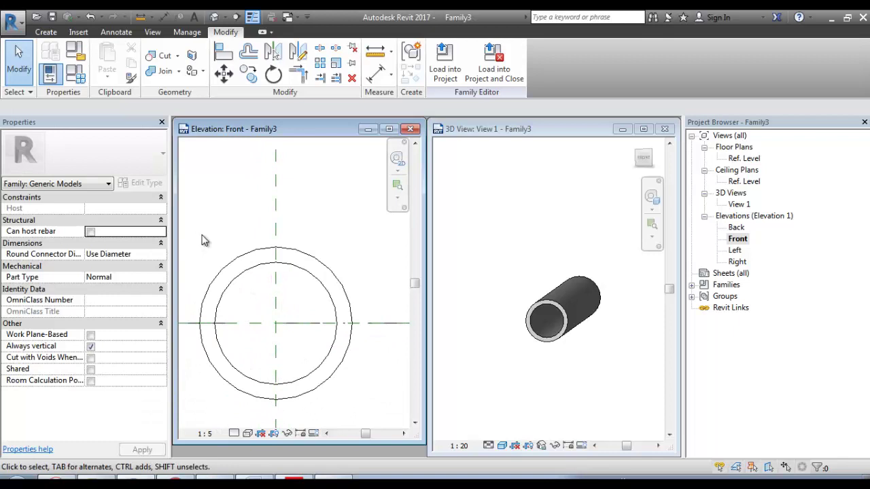
scroll(329, 319, "up", 1)
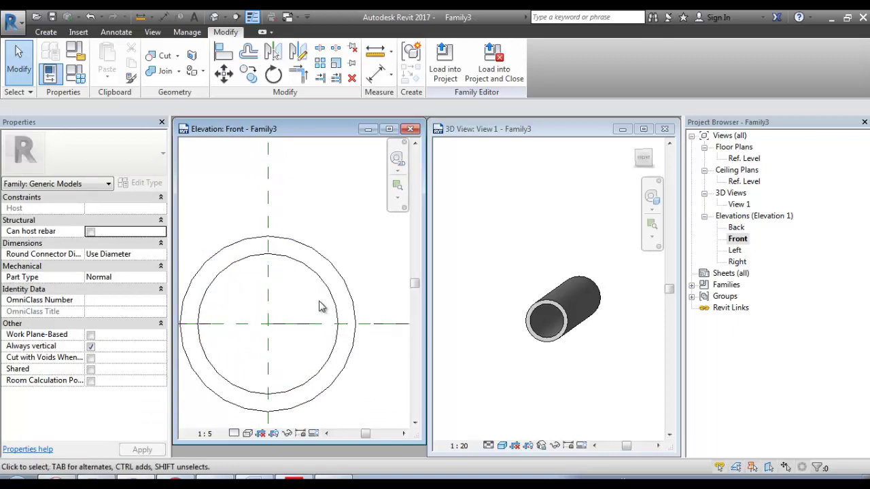
middle_click_drag(322, 306, 344, 278)
left_click(334, 242)
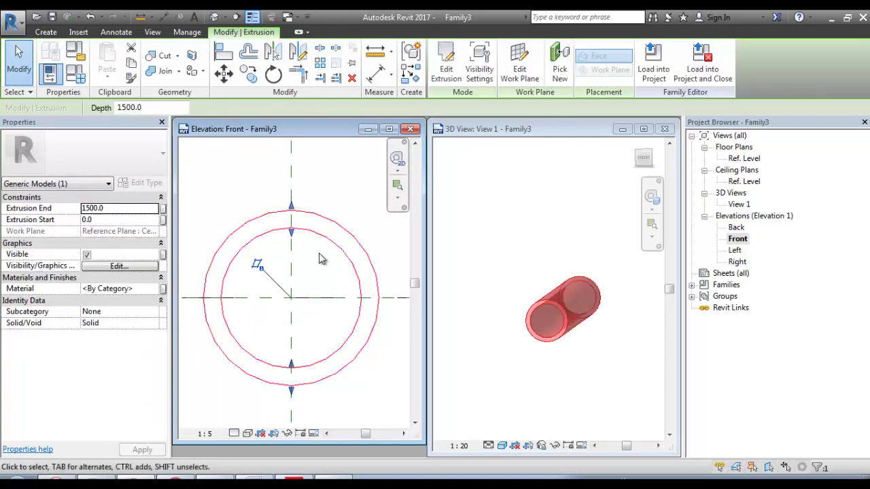
scroll(544, 306, "up", 2)
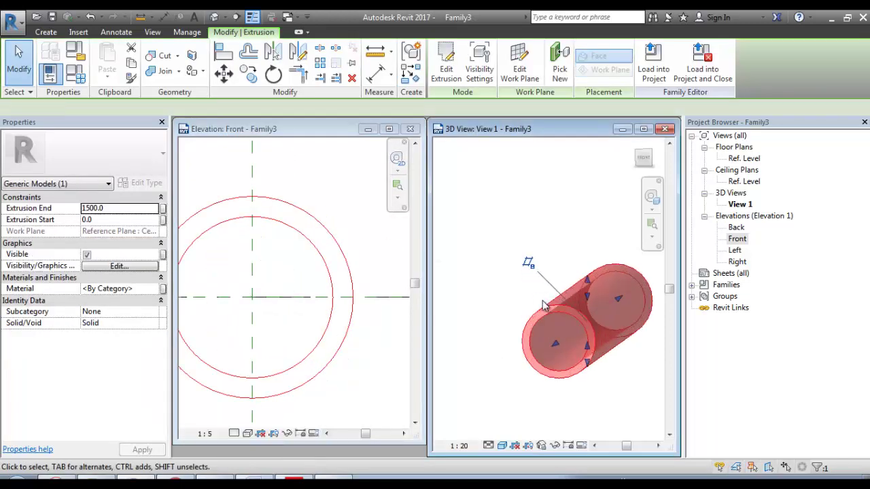
left_click(509, 274)
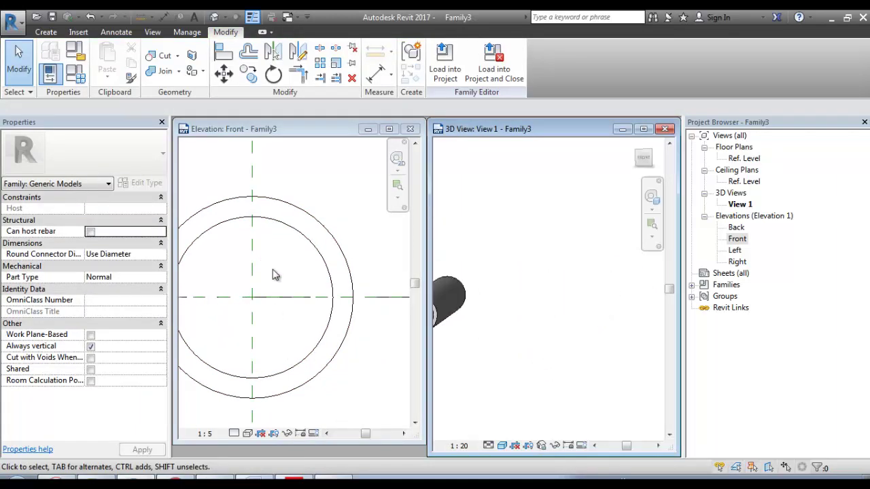
scroll(275, 278, "down", 3)
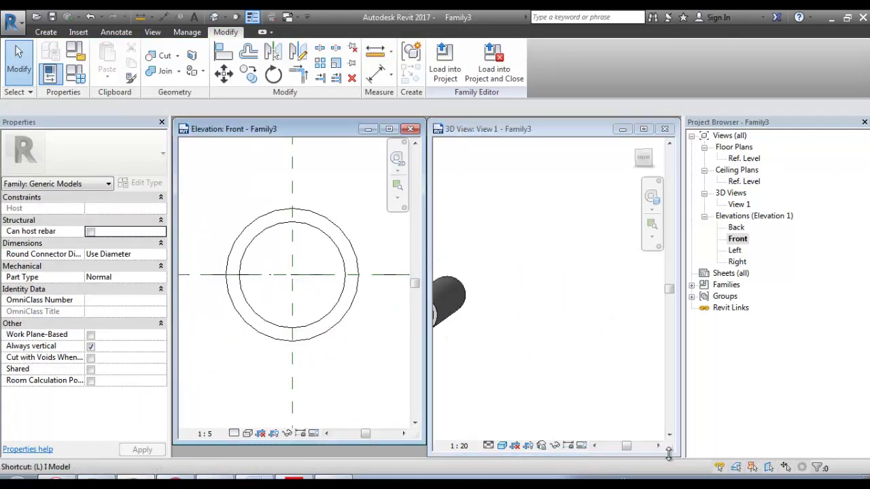
Draw a model-line circle of radius 90 in the front elevation, centred on the reference planes' intersection, between the pipe's inner and outer circles.
key("i")
scroll(294, 220, "up", 1)
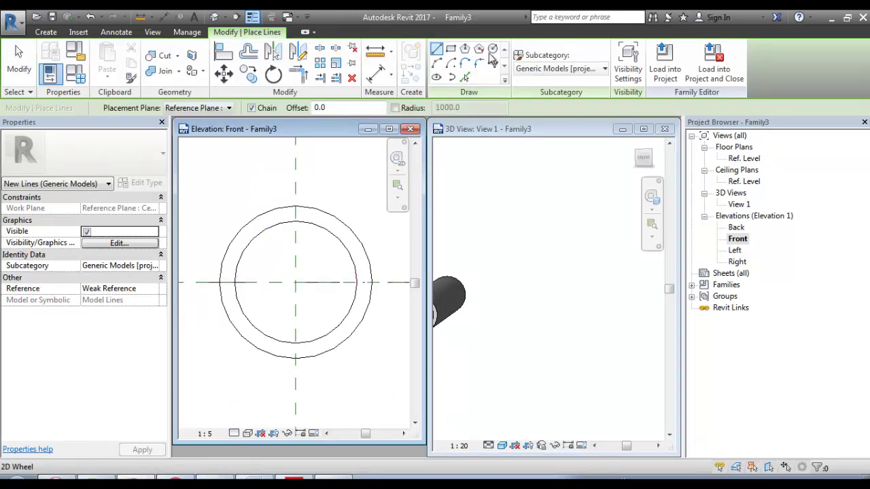
left_click(492, 50)
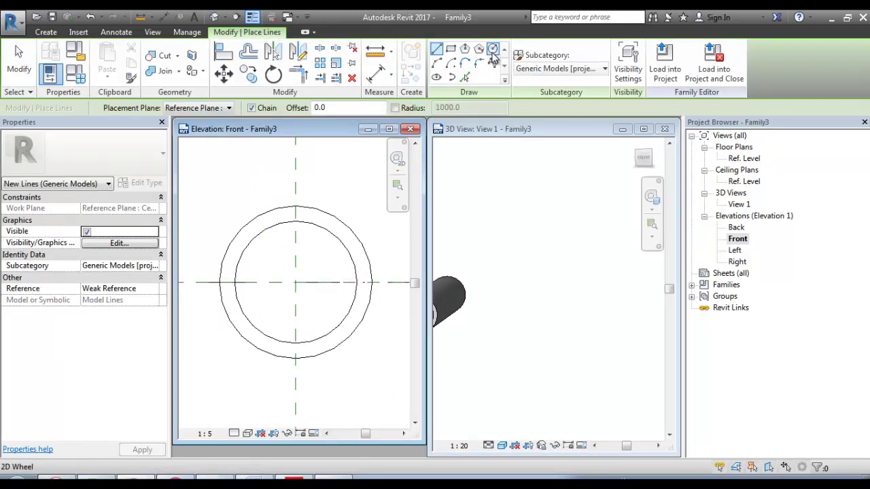
left_click(296, 282)
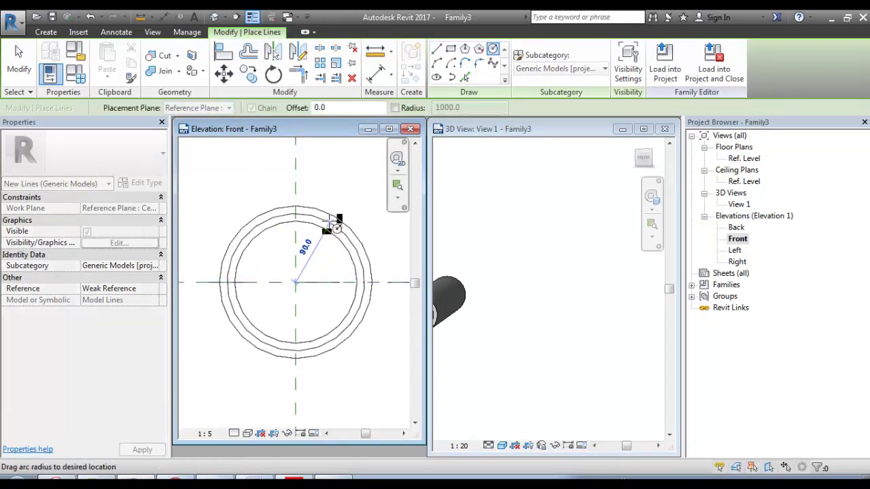
left_click(332, 223)
scroll(332, 223, "up", 3)
key("Escape")
key("Escape")
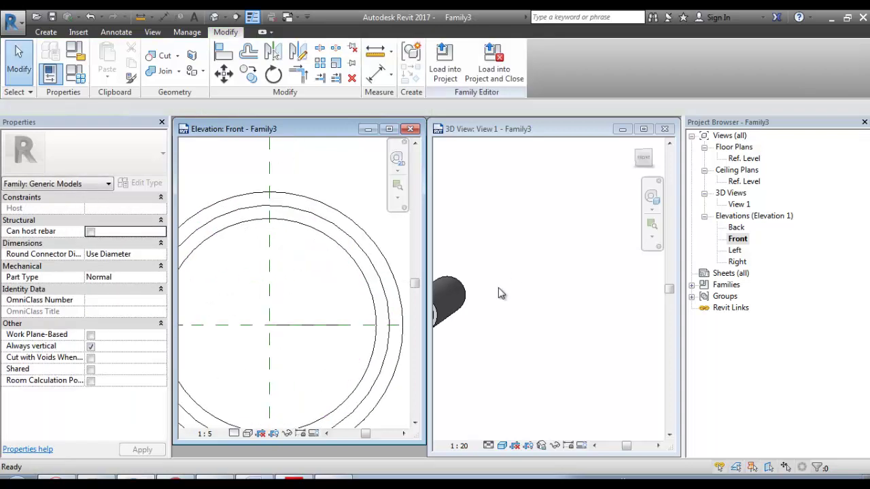
Change the middle model-line circle's subcategory to Hidden Lines [projection].
left_click(498, 288)
key("z")
key("f")
left_click(296, 215)
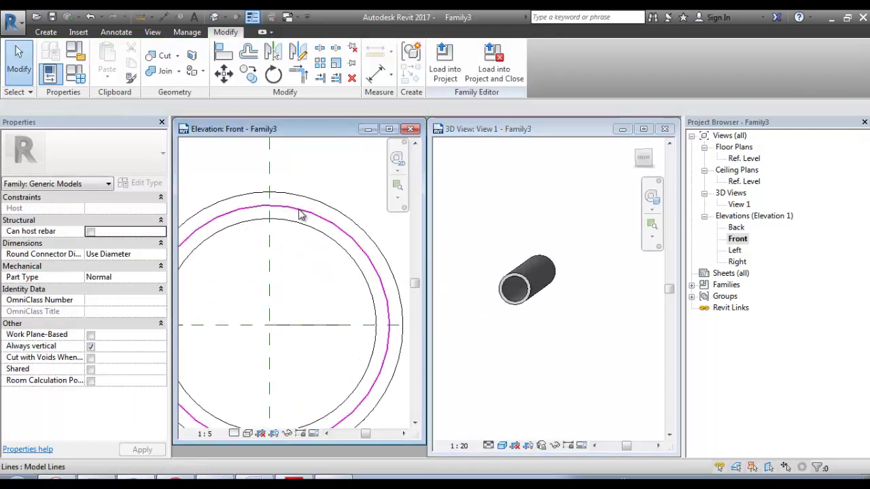
left_click(465, 68)
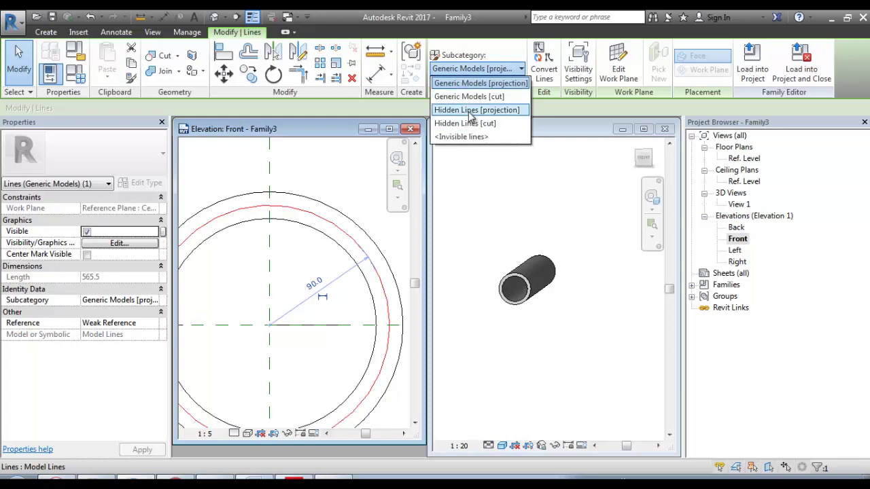
left_click(470, 111)
left_click(359, 174)
key("z")
key("f")
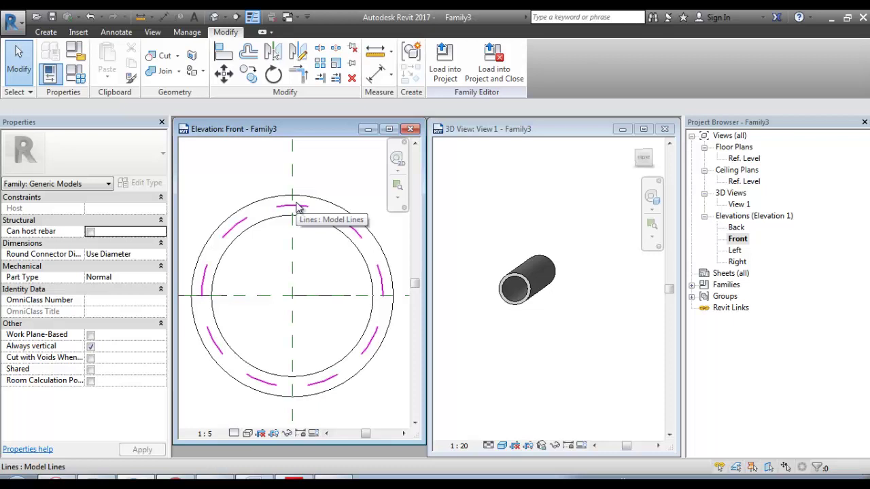
Make the dashed circle's temporary radius dimension permanent and label it with a new family type parameter named nd.
left_click(319, 265)
scroll(333, 272, "up", 2)
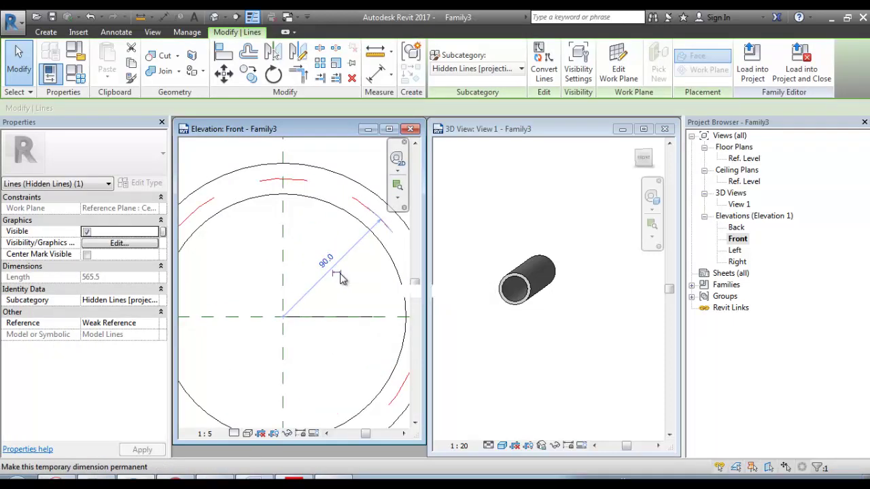
left_click(340, 275)
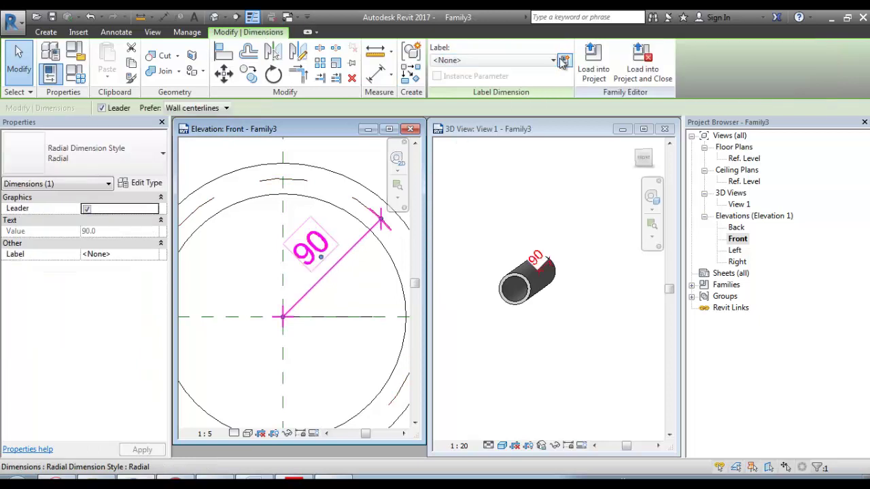
left_click(565, 61)
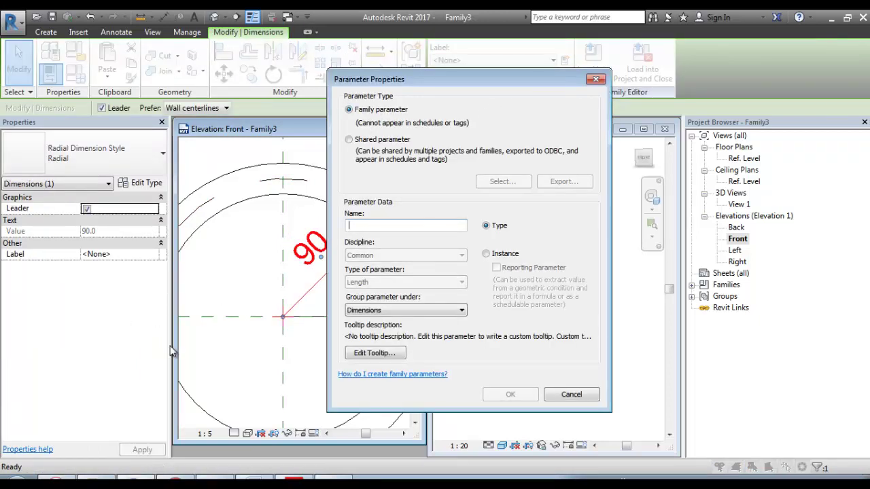
type("nd")
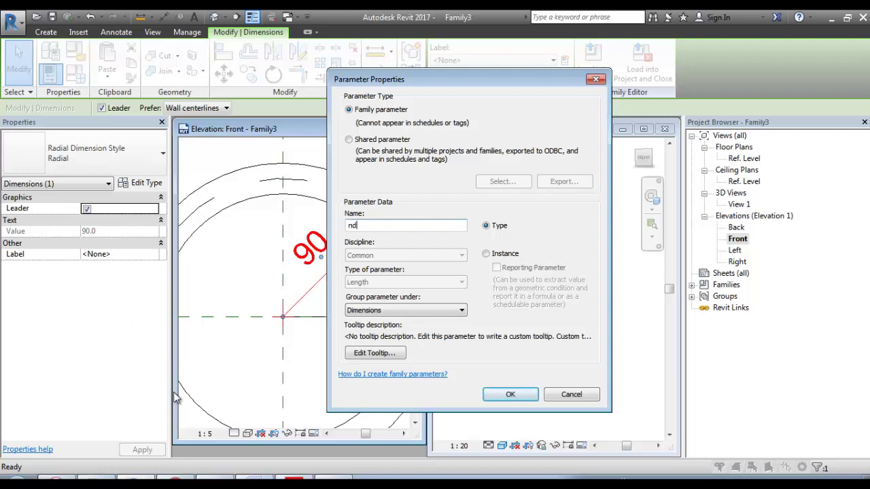
left_click(522, 397)
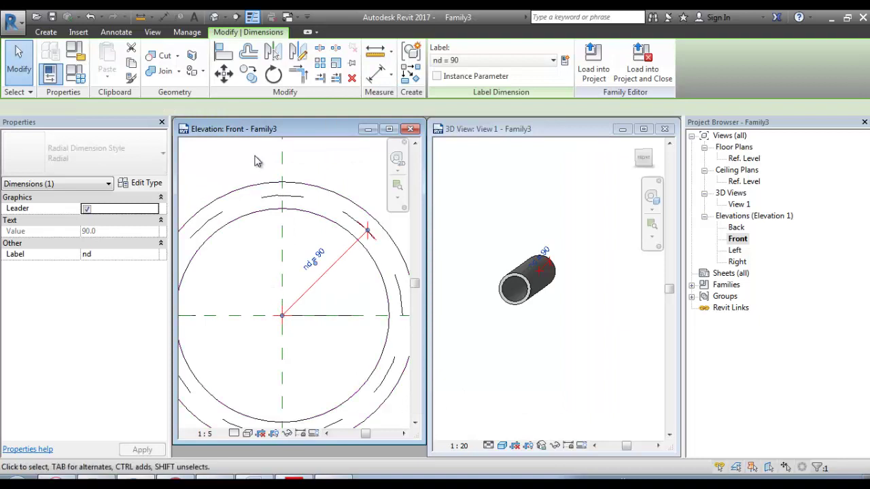
left_click(260, 174)
Give the nd parameter the formula (od+id)/2 in the family types and apply it.
scroll(503, 269, "up", 3)
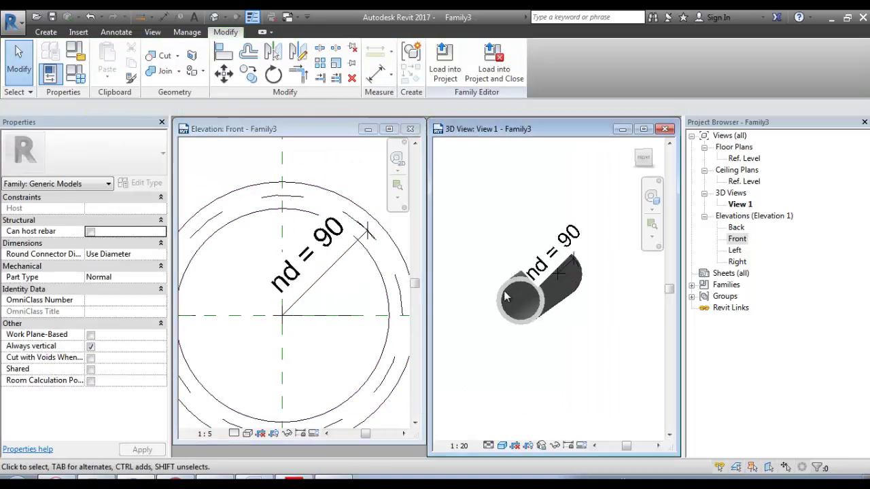
scroll(247, 199, "down", 2)
middle_click_drag(247, 198, 263, 195)
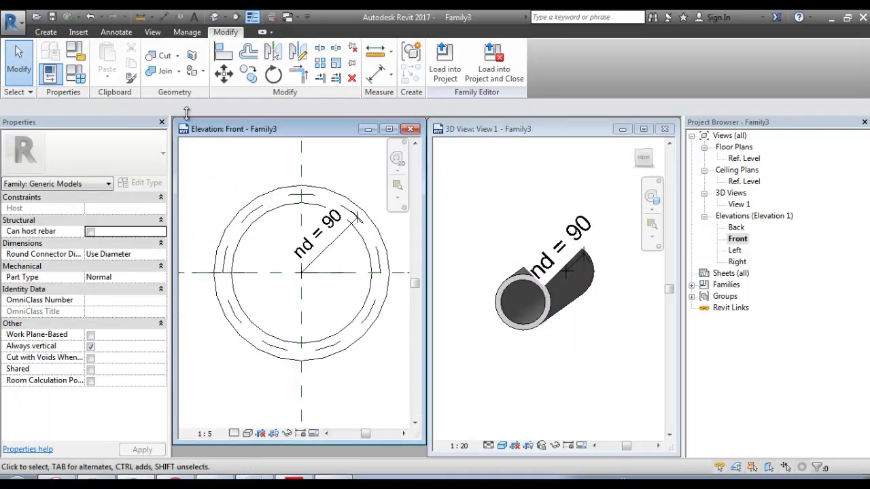
left_click(75, 75)
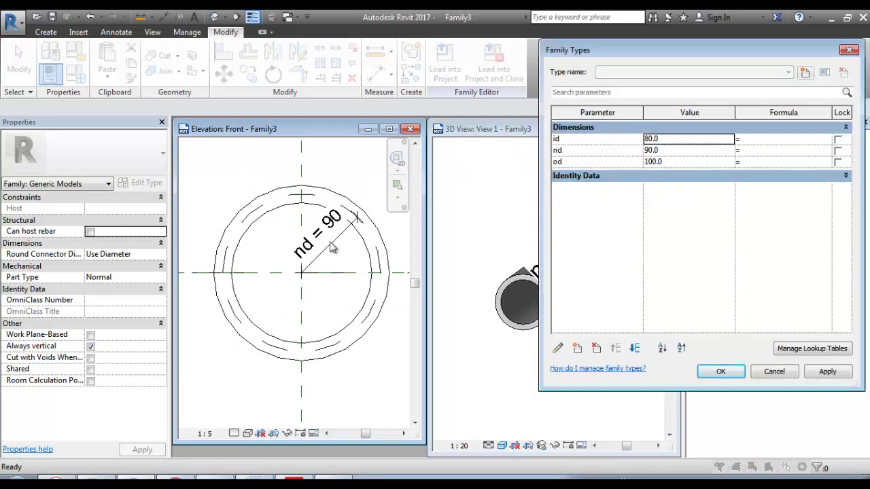
left_click(740, 139)
left_click(745, 151)
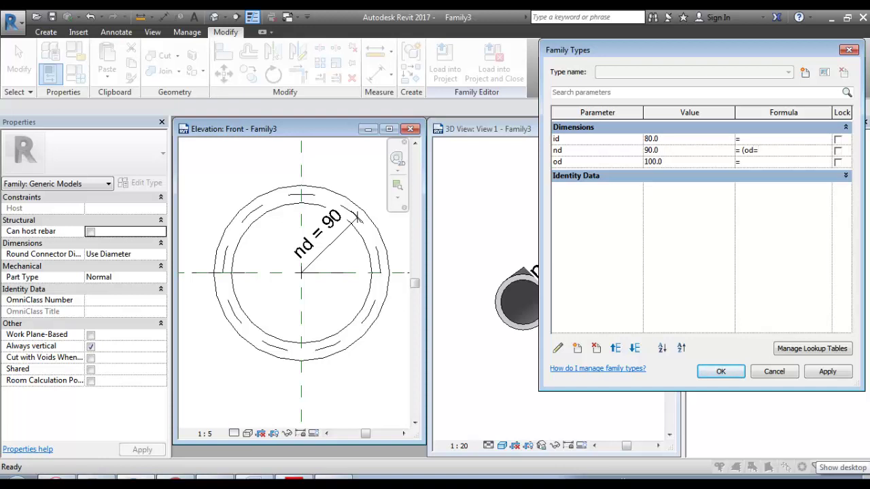
type("(od=")
key("BackSpace")
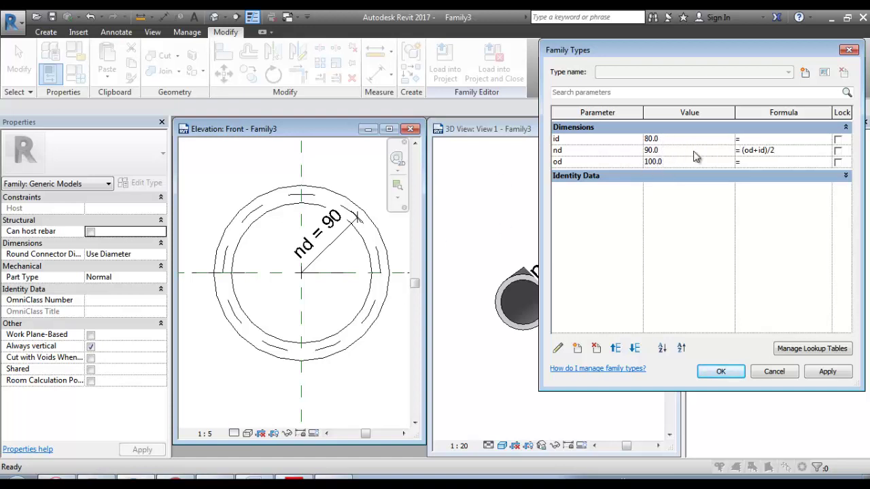
left_click_drag(693, 51, 661, 47)
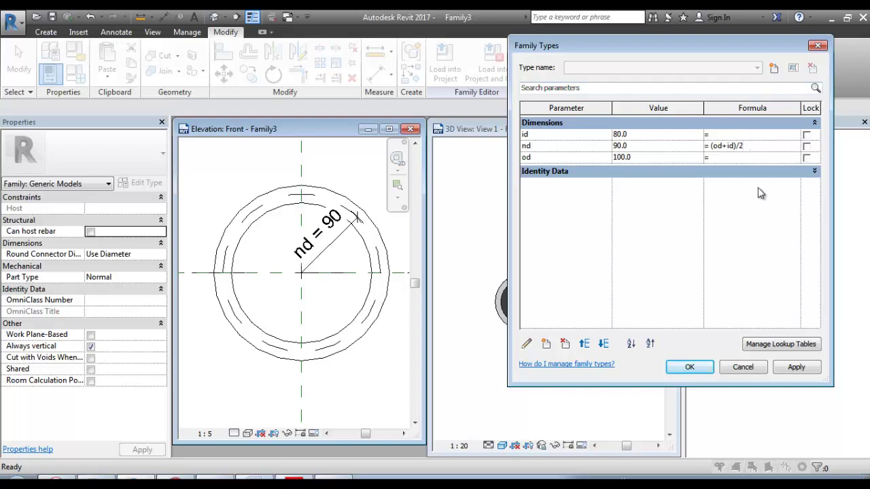
left_click(794, 367)
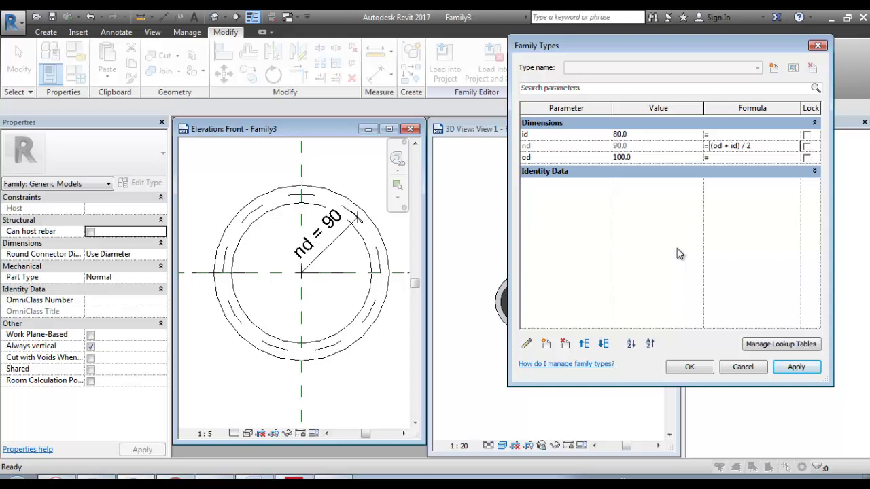
Set the id parameter to 160 and od to 200 in the family types, apply the values and close the dialog.
left_click(669, 134)
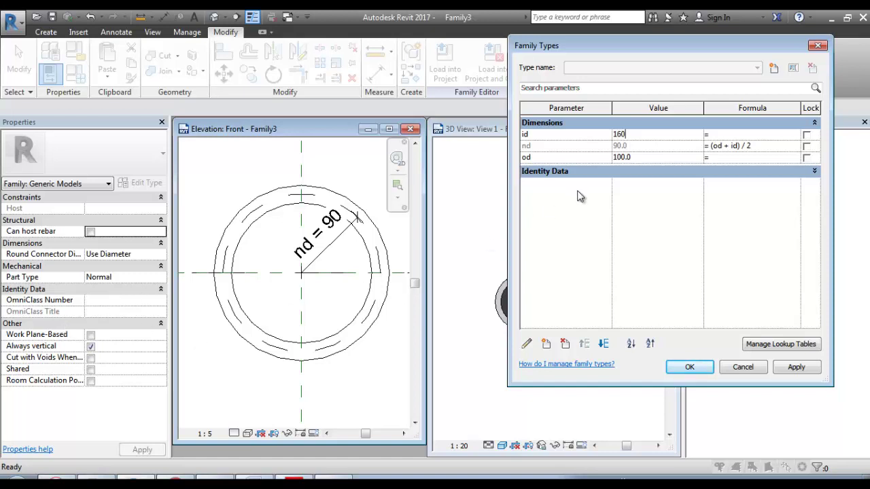
left_click(664, 158)
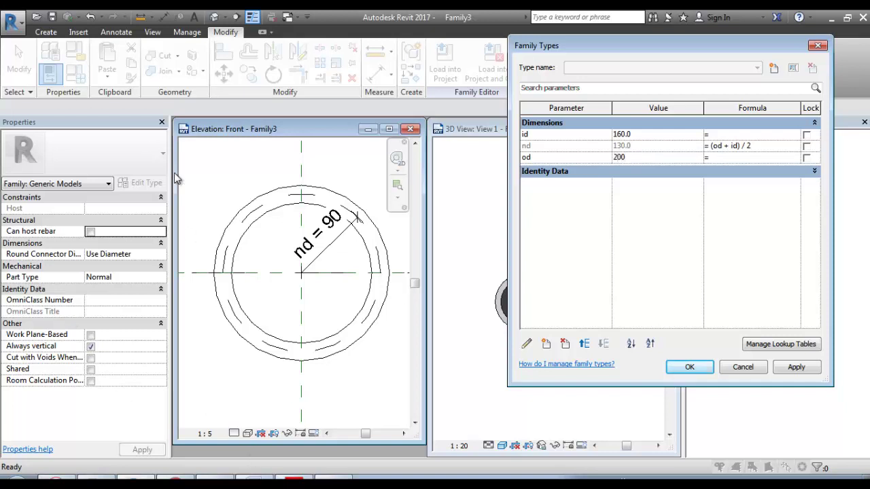
left_click_drag(673, 53, 20, 21)
left_click(159, 344)
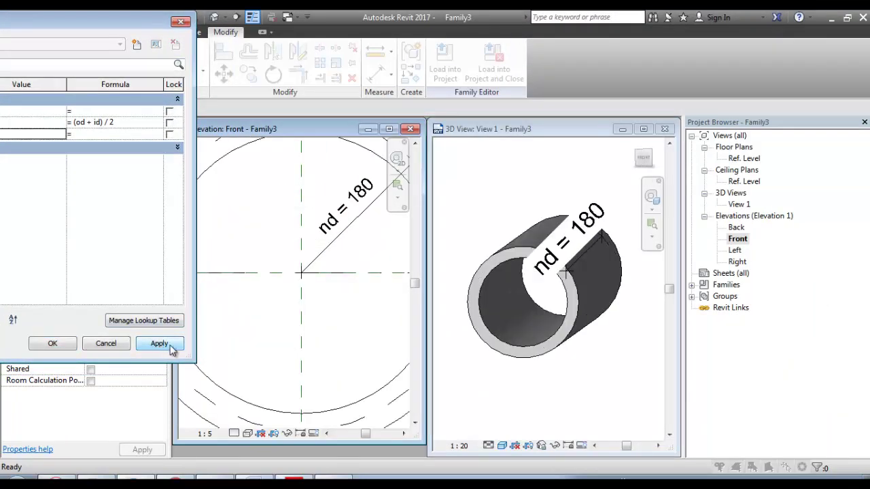
left_click(53, 344)
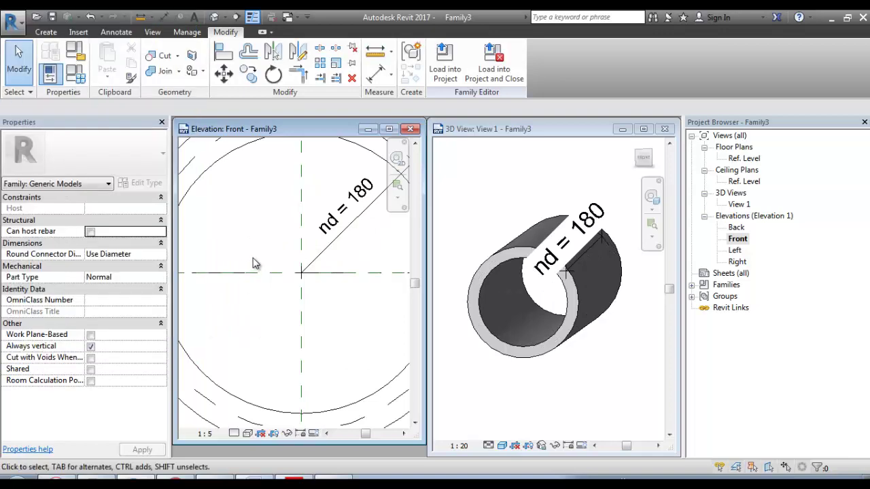
Examine the resized pipe circles and nd dimension in the front elevation and the 3D view.
scroll(286, 313, "down", 2)
scroll(348, 238, "up", 2)
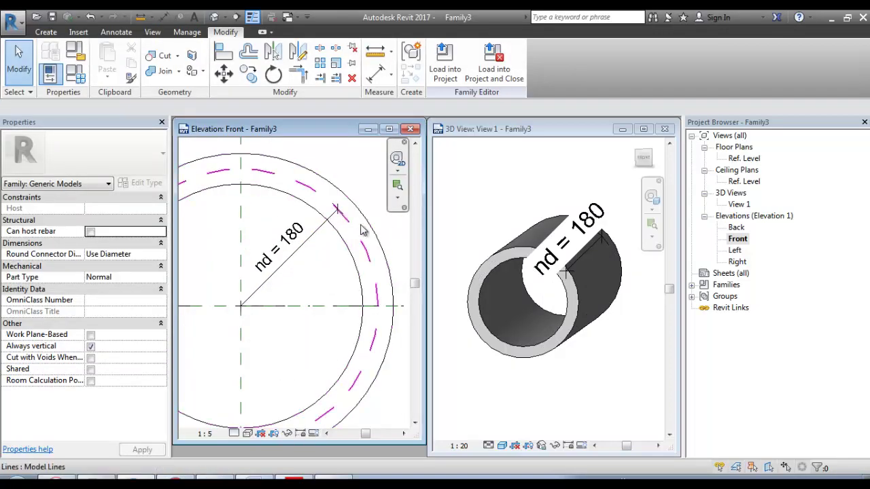
scroll(347, 228, "down", 1)
scroll(345, 219, "up", 1)
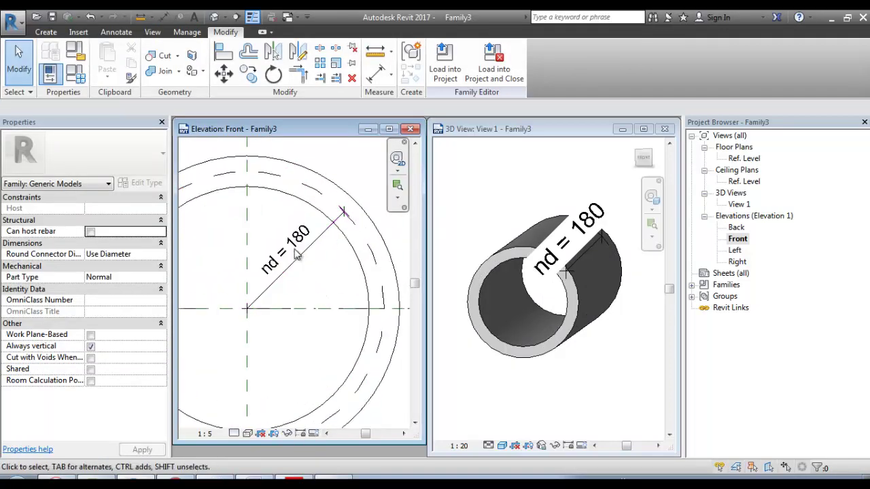
scroll(302, 229, "down", 2)
scroll(304, 228, "down", 2)
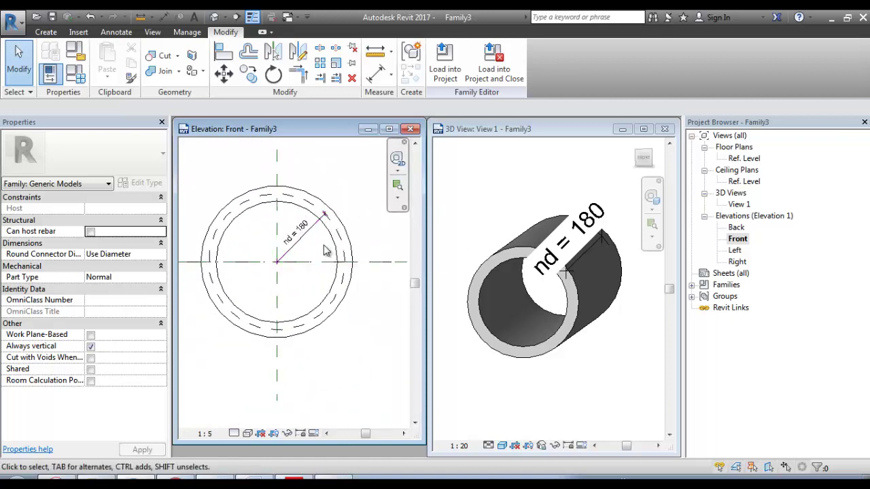
left_click(556, 363)
scroll(496, 299, "up", 1)
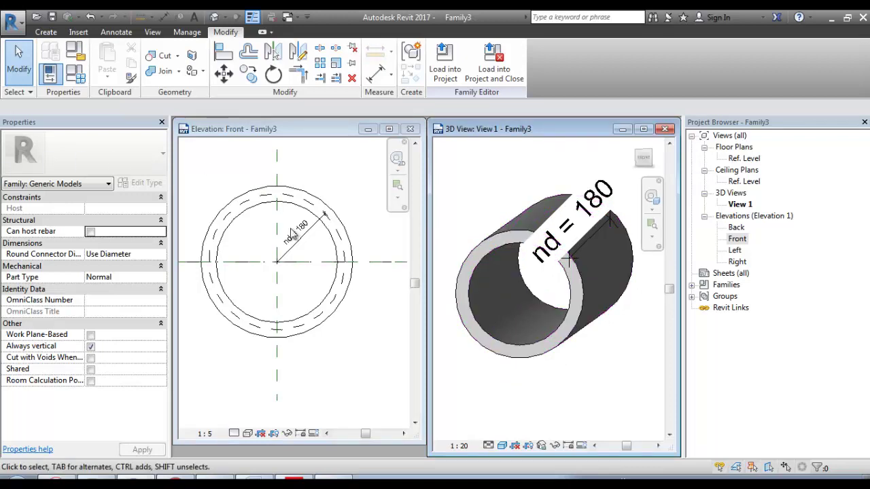
Switch to the tutorial PDF in Adobe Reader, review Step 1 on extrusion parameters and Step 2 on adding a pipe connector, and return to Revit.
key("alt+Tab")
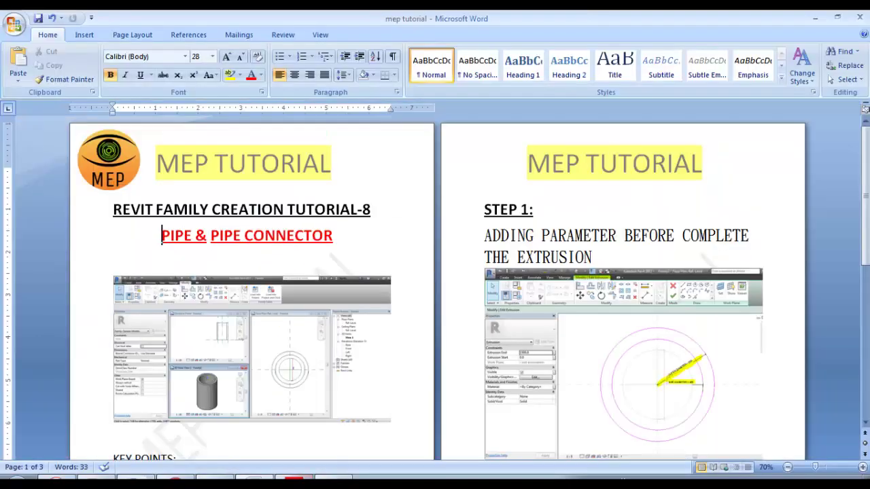
key("alt+Tab")
scroll(204, 176, "down", 3)
left_click(204, 176)
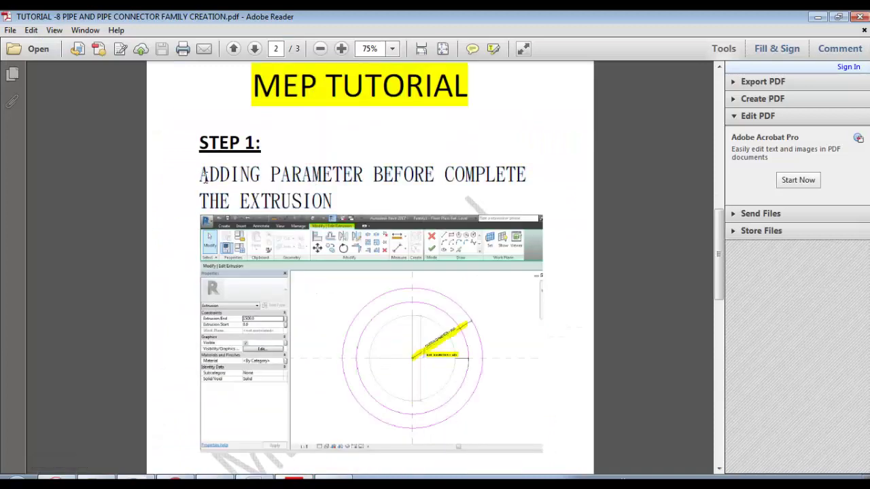
left_click_drag(202, 176, 270, 200)
scroll(417, 326, "down", 10)
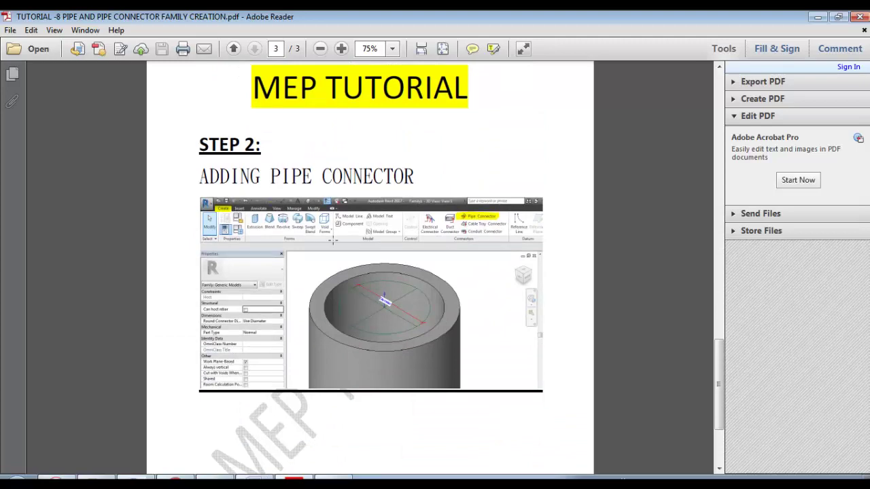
left_click_drag(201, 129, 291, 176)
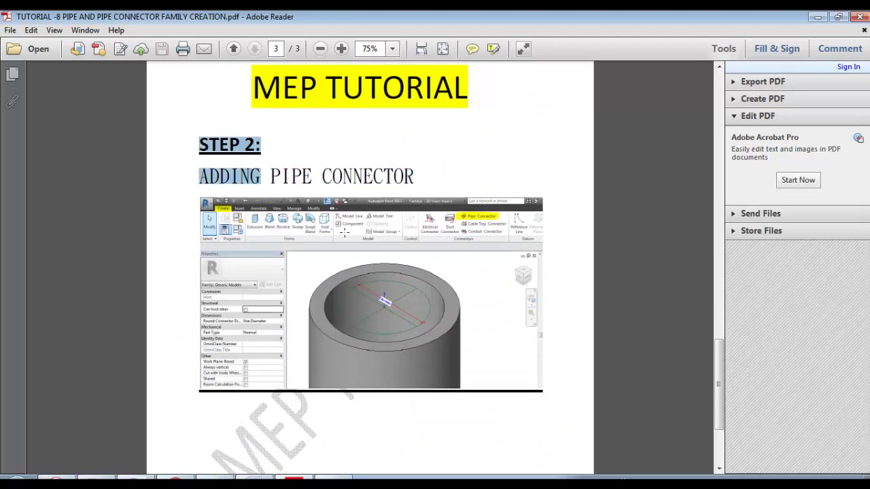
left_click(818, 17)
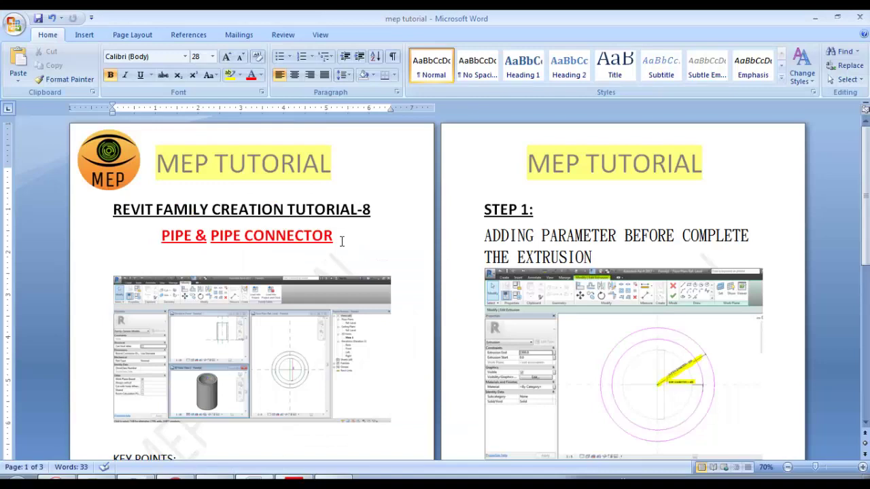
key("alt+Tab")
Place a Hydronic Supply pipe connector on the pipe's end face opposite the nd dimension, picking the inner circular edge loop.
left_click(340, 204)
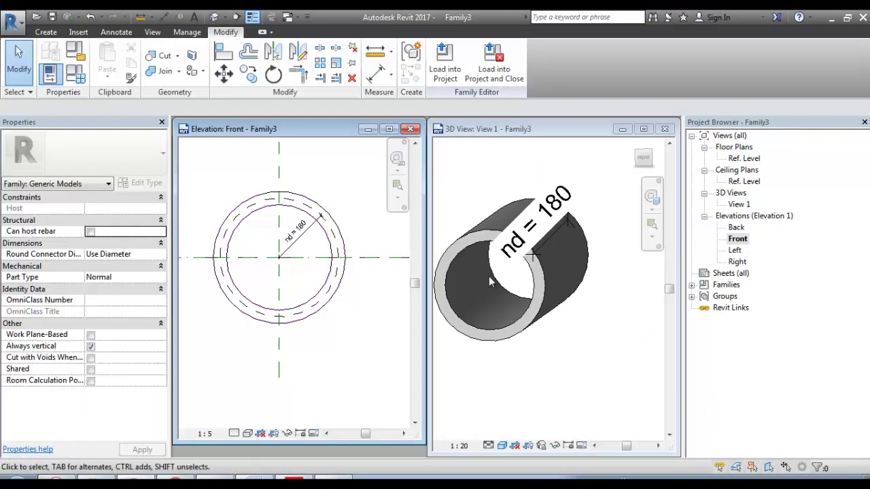
middle_click(349, 307)
left_click(569, 325)
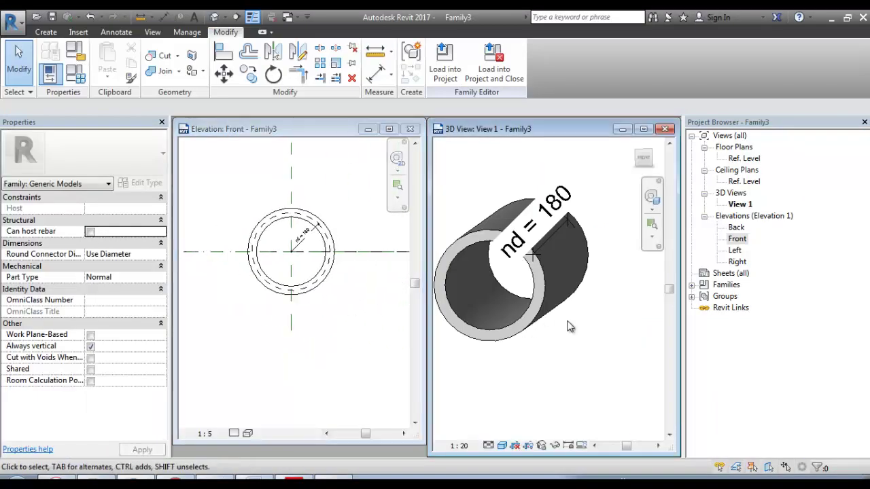
scroll(569, 325, "down", 1)
mouse_move(567, 302)
middle_mouse_down("shift")
mouse_move(557, 355)
mouse_move(555, 310)
middle_mouse_up("shift")
middle_click(555, 310)
middle_click(556, 310)
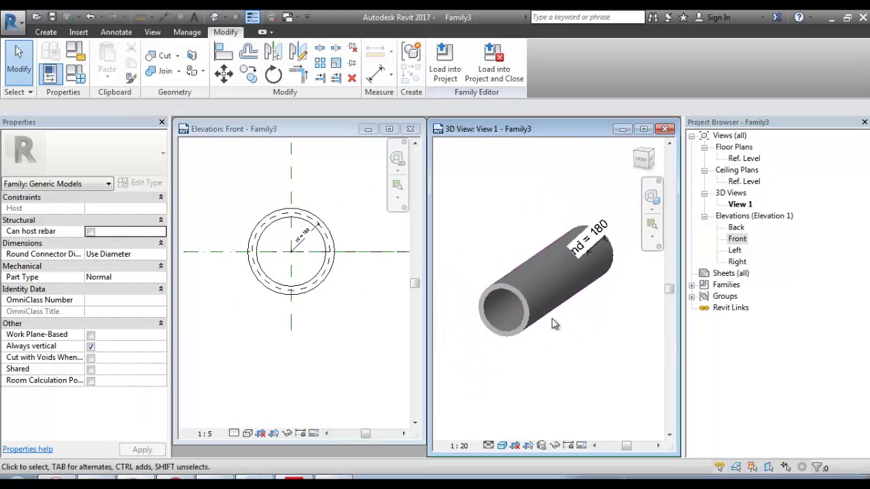
scroll(560, 320, "up", 3)
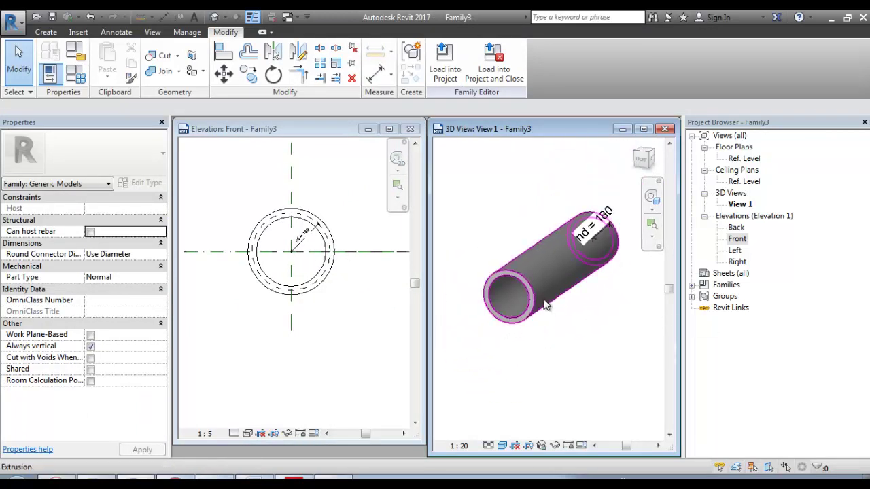
middle_click_drag(567, 327, 564, 349, "shift")
middle_click(558, 345)
middle_click(559, 344)
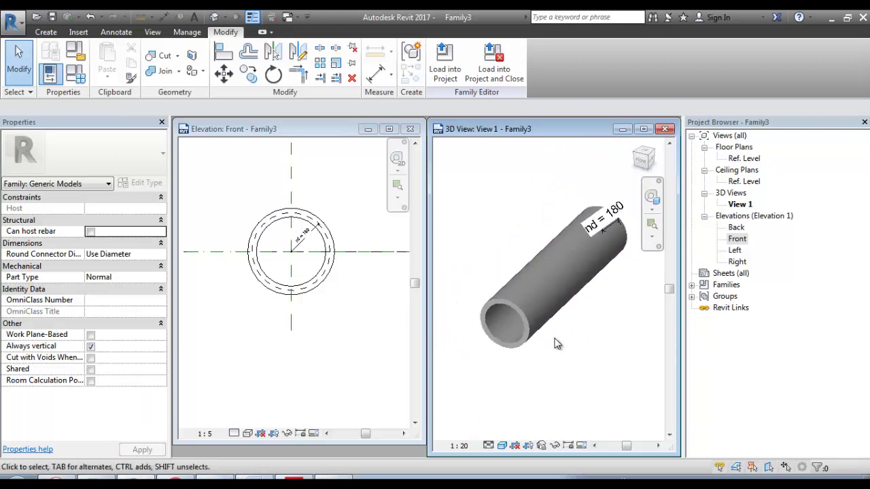
left_click(44, 31)
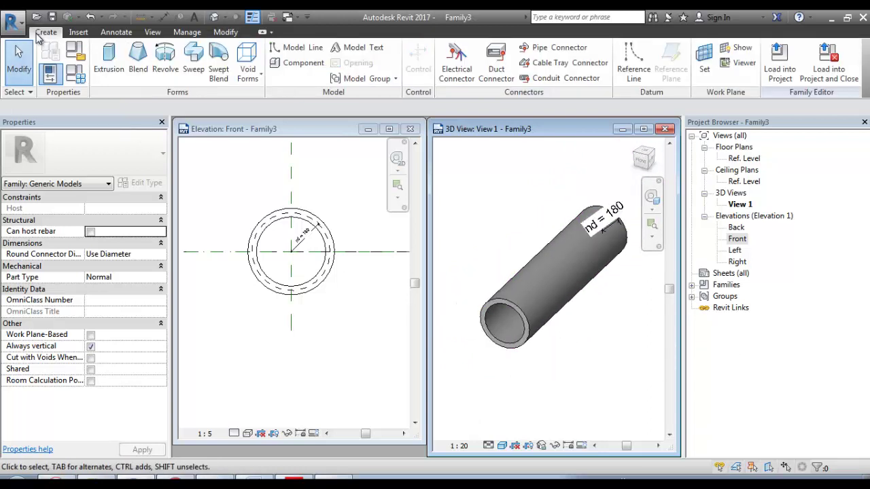
left_click(545, 49)
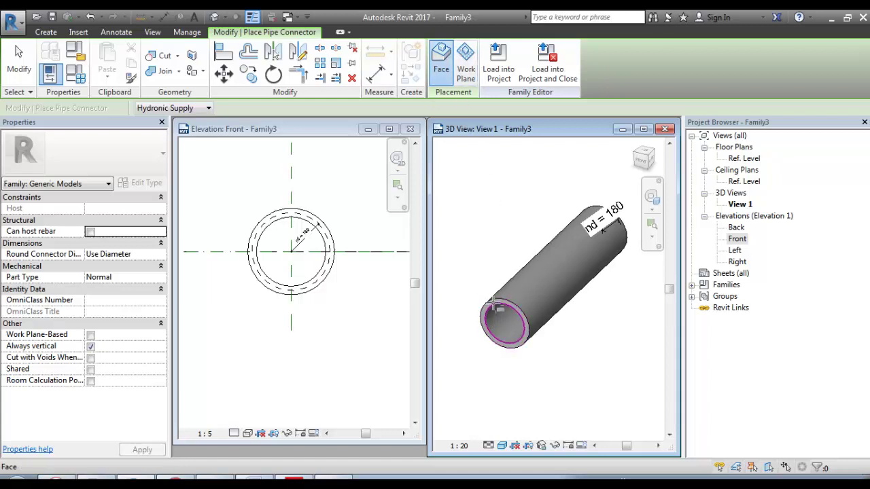
scroll(491, 315, "up", 1)
scroll(491, 314, "up", 1)
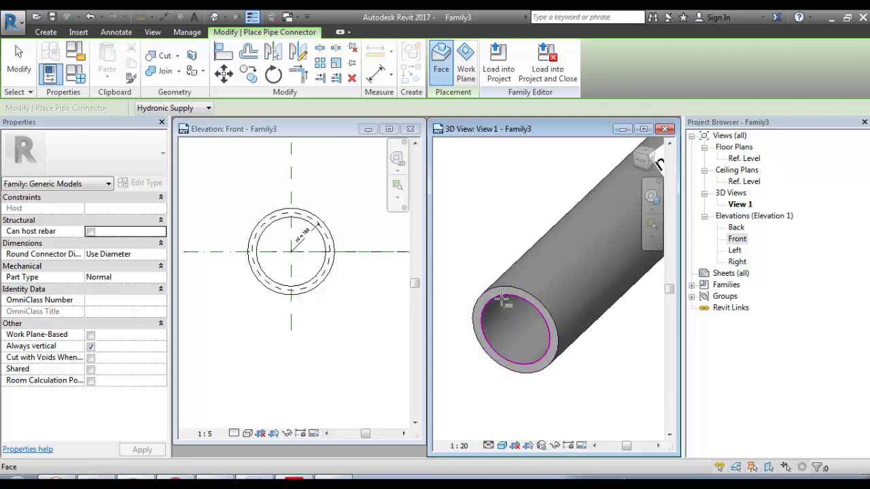
left_click(504, 302)
Place a second Hydronic Supply pipe connector on the pipe end that carries the nd dimension.
scroll(516, 289, "down", 2)
scroll(535, 274, "up", 1)
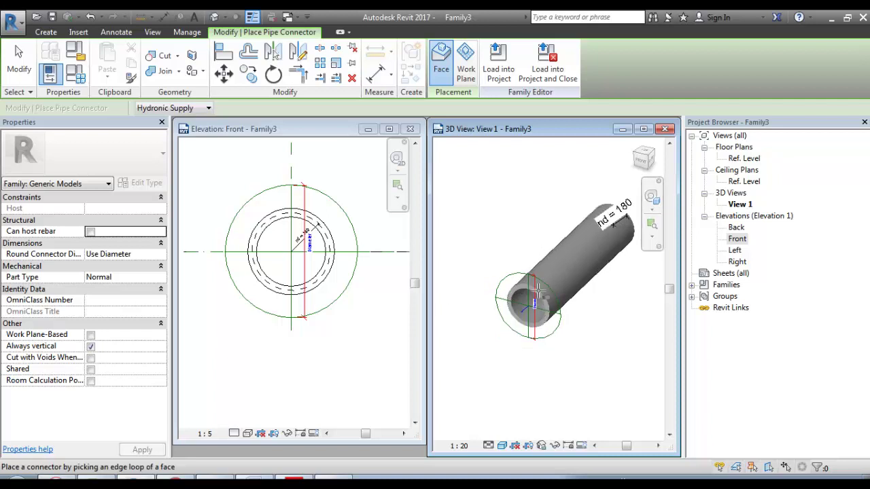
scroll(534, 274, "up", 1)
scroll(526, 259, "down", 2)
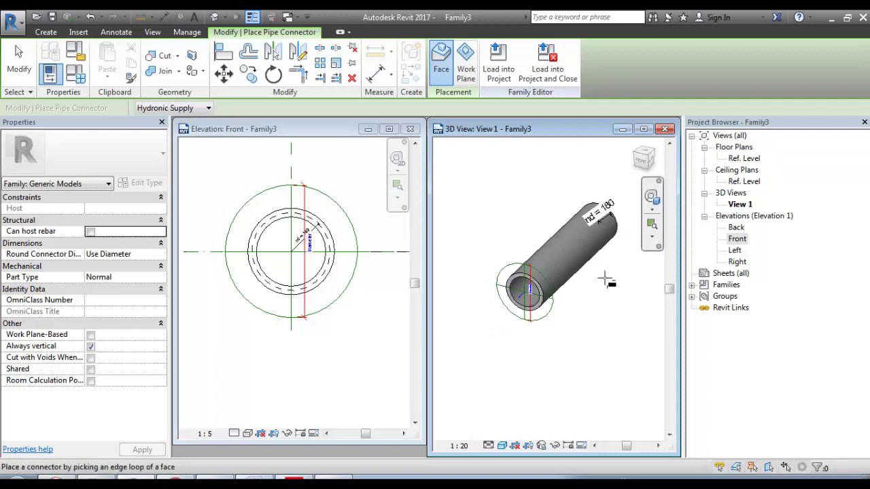
middle_click_drag(606, 322, 619, 281, "shift")
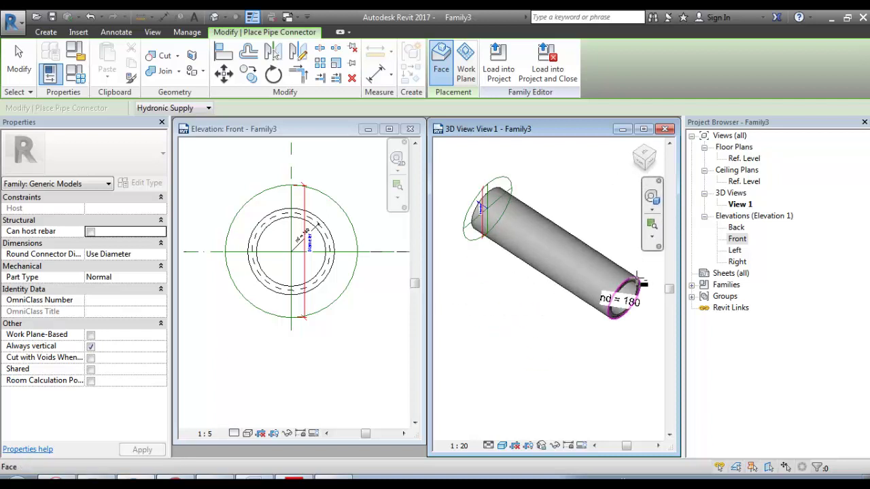
left_click(629, 297)
scroll(632, 307, "down", 1)
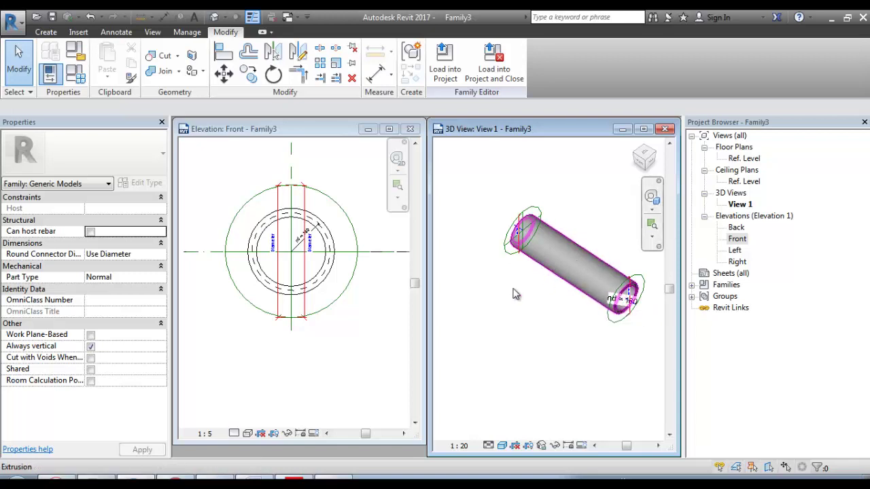
Examine the connector's diameter property at the nd end and compare it with the id, nd and od values in the family types.
middle_click_drag(509, 350, 562, 222, "shift")
middle_click_drag(567, 280, 489, 286, "shift")
scroll(605, 317, "up", 2)
left_click(605, 316)
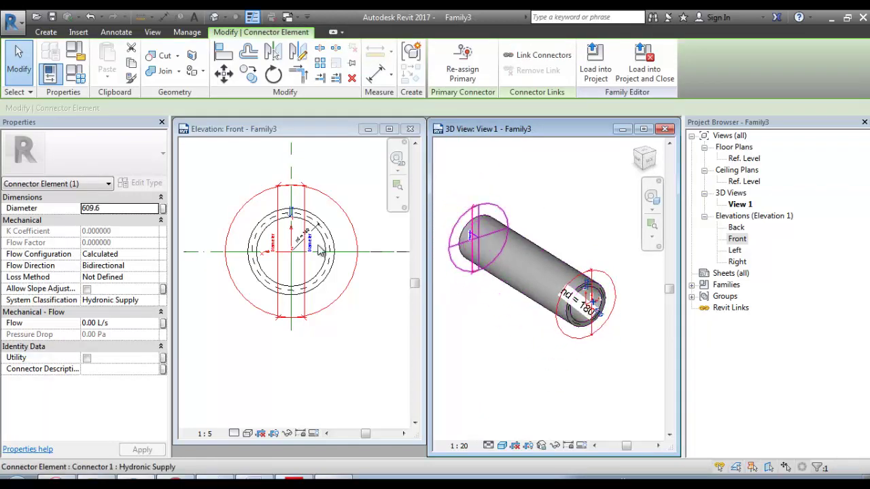
scroll(303, 238, "up", 3)
scroll(303, 238, "up", 3)
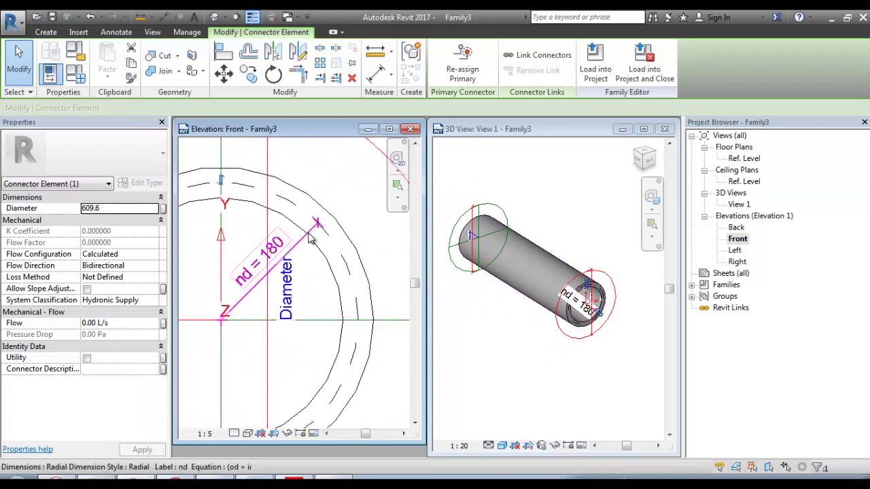
scroll(305, 291, "down", 1)
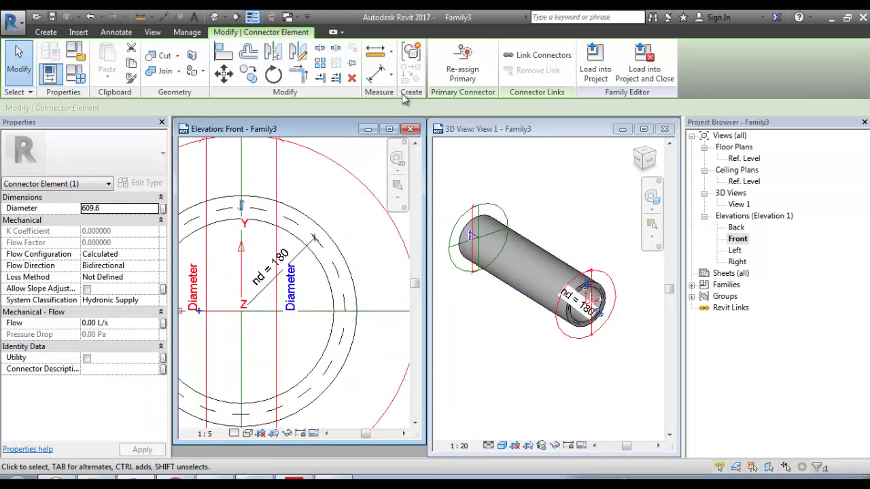
key("Escape")
left_click(75, 74)
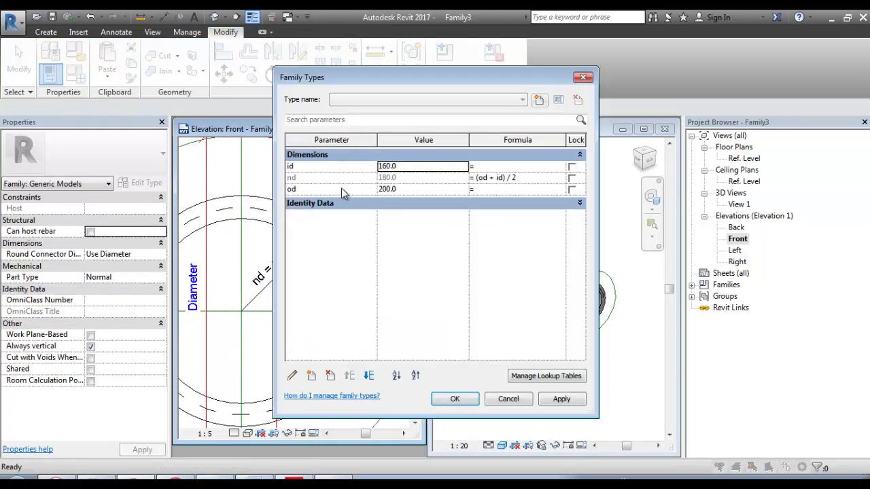
left_click(584, 77)
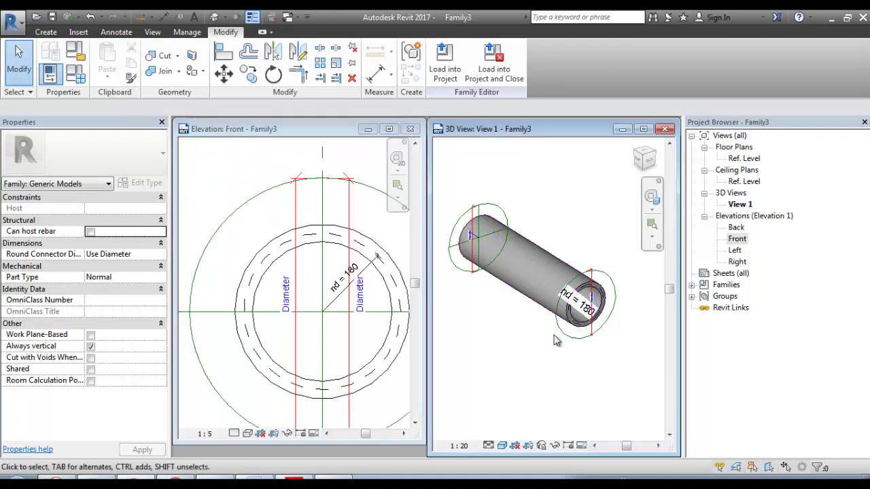
Select the pipe connectors at both ends together and set their diameter to 200.
middle_click_drag(556, 340, 551, 353)
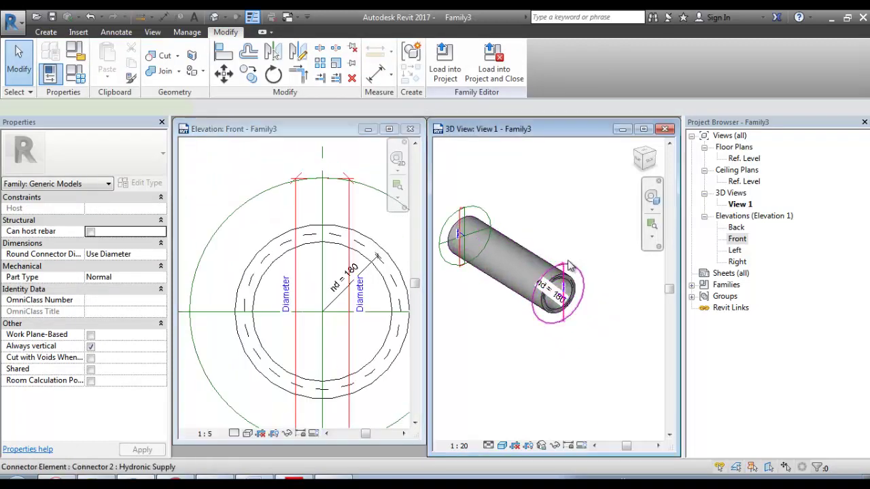
left_click(570, 267)
left_click(482, 219, "ctrl")
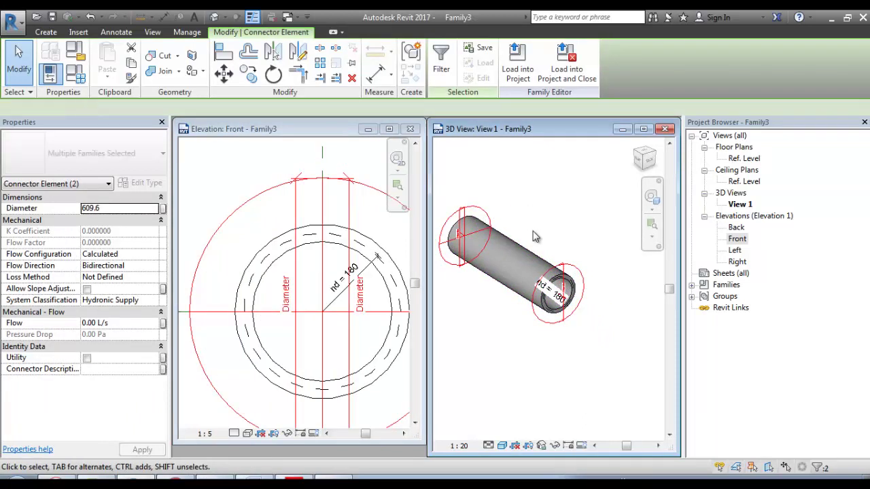
left_click(124, 209)
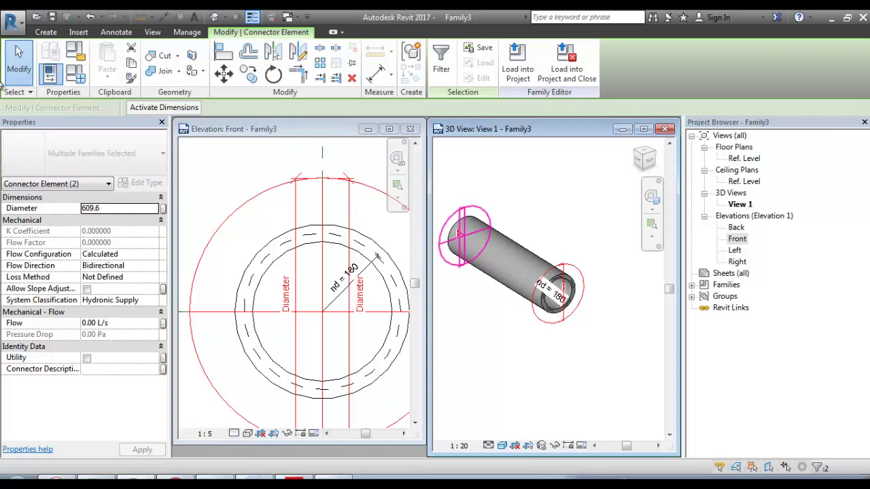
left_click(109, 208)
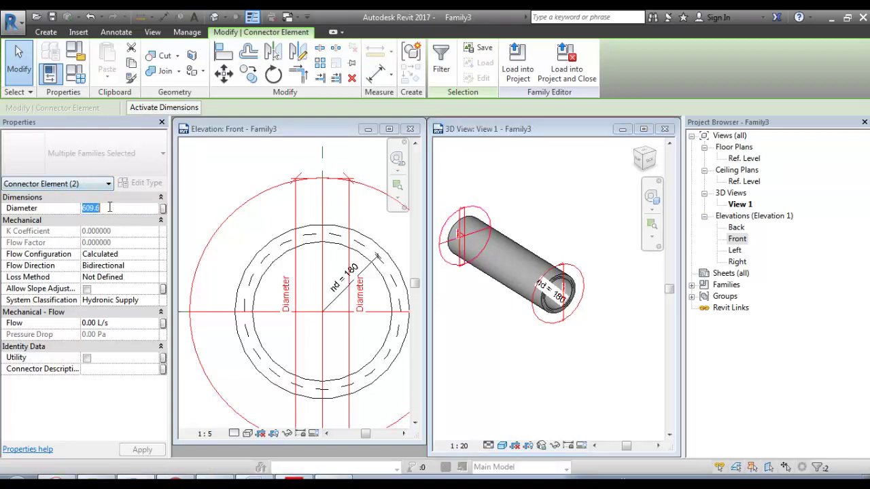
type("200")
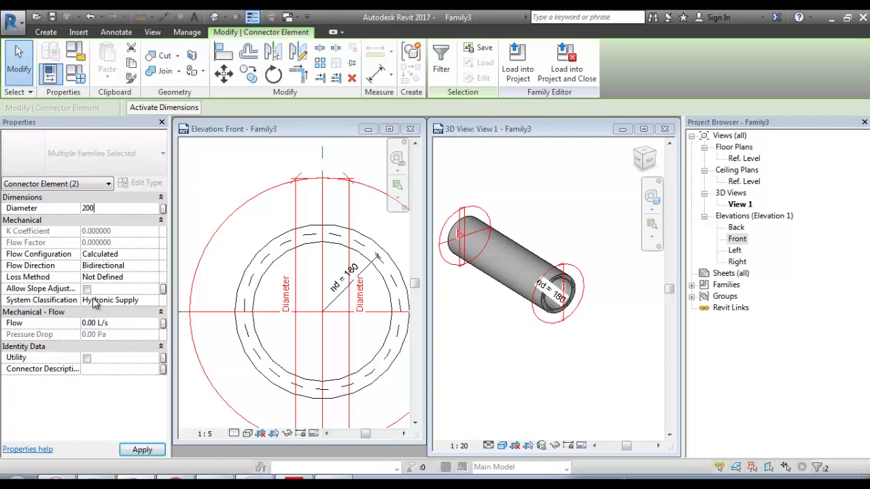
Change the system classification of both selected connectors to Fire Protection Wet and clear the selection.
left_click(155, 302)
left_click(154, 301)
scroll(131, 344, "down", 2)
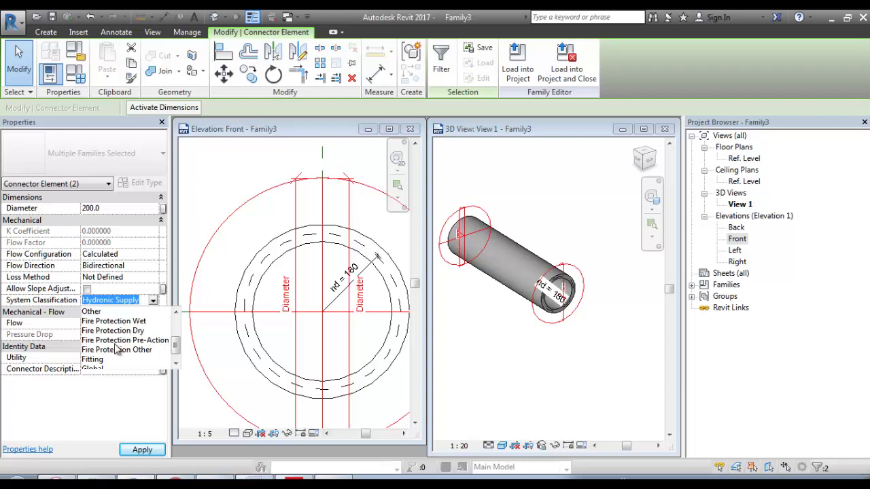
scroll(116, 352, "down", 1)
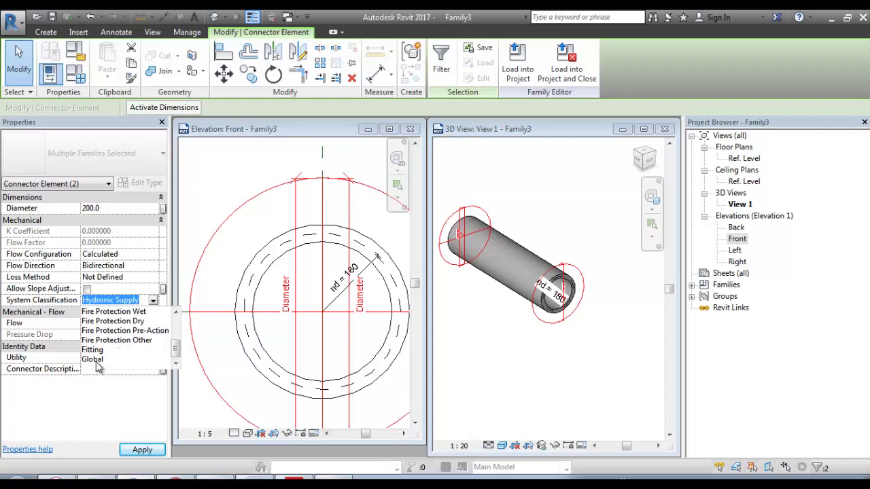
scroll(98, 367, "up", 4)
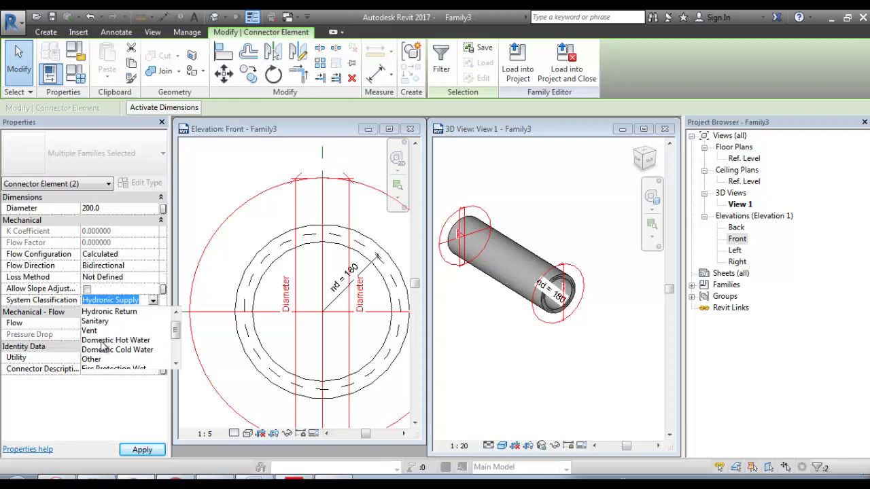
scroll(99, 347, "up", 1)
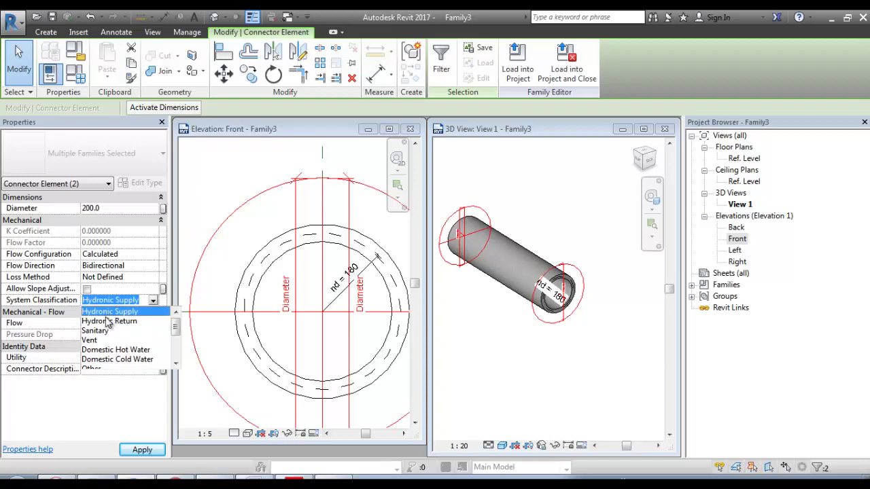
scroll(106, 323, "down", 1)
scroll(114, 329, "down", 1)
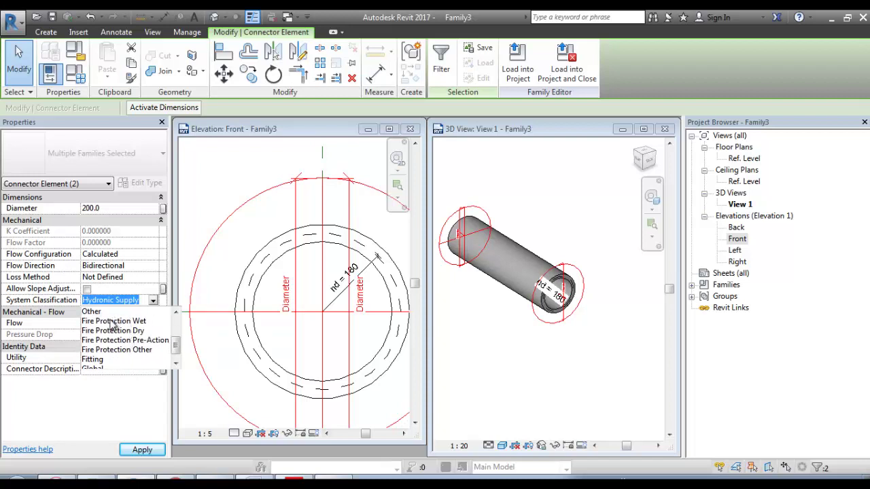
left_click(113, 322)
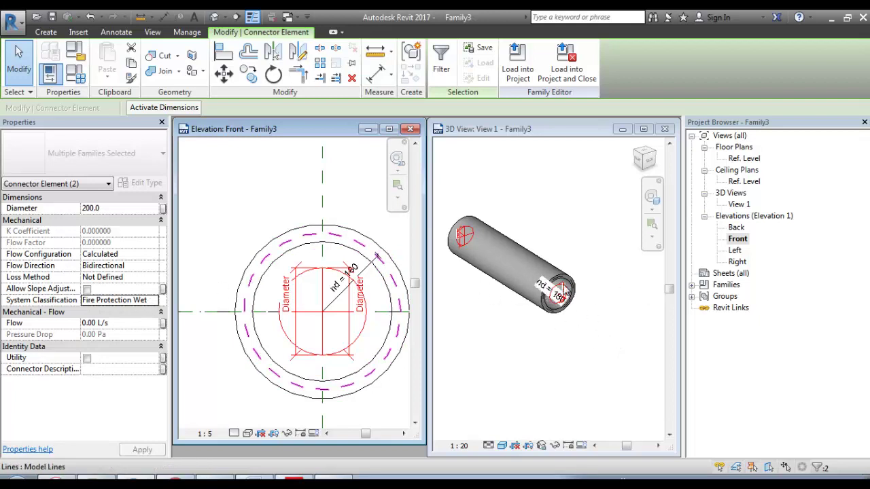
left_click(518, 317)
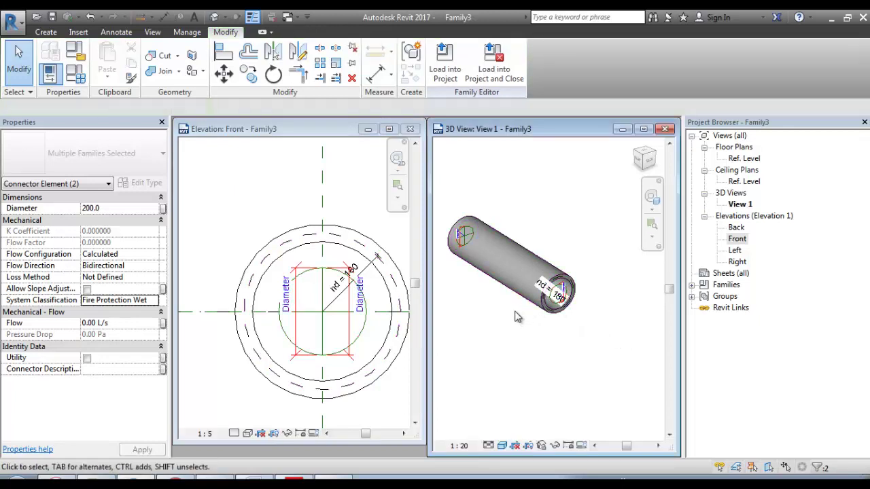
Set the diameter of the connector at the pipe's nd-dimensioned end to 400.
scroll(522, 302, "up", 2)
scroll(522, 301, "up", 2)
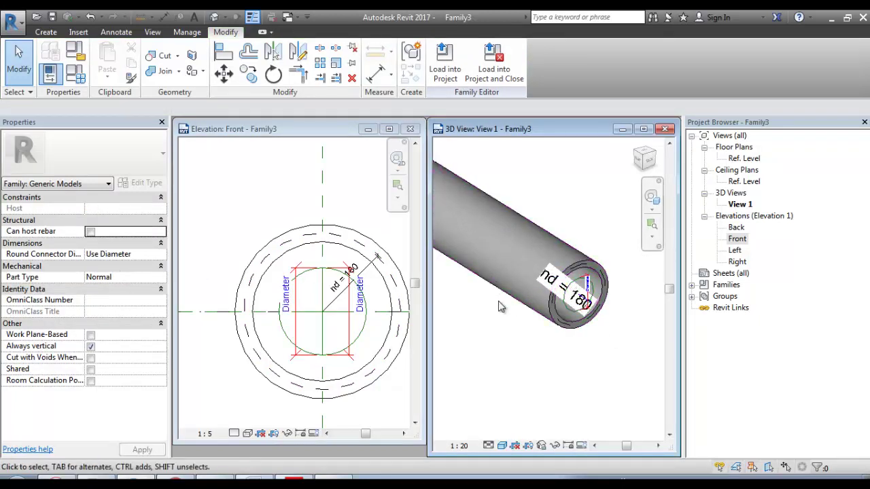
scroll(575, 299, "up", 1)
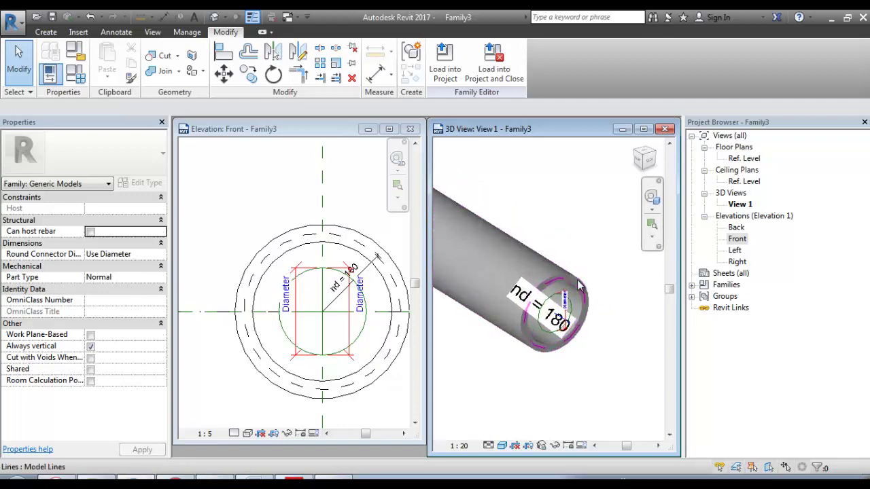
scroll(581, 302, "up", 2)
left_click(530, 310)
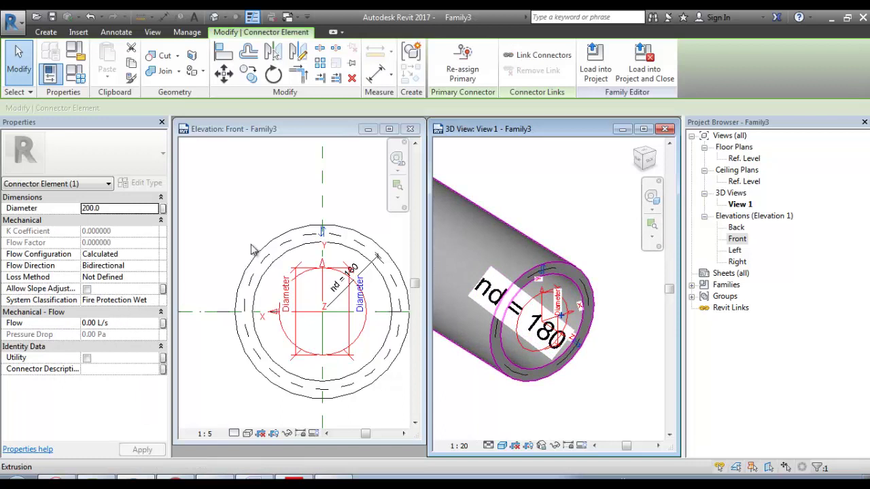
left_click(130, 208)
type("40")
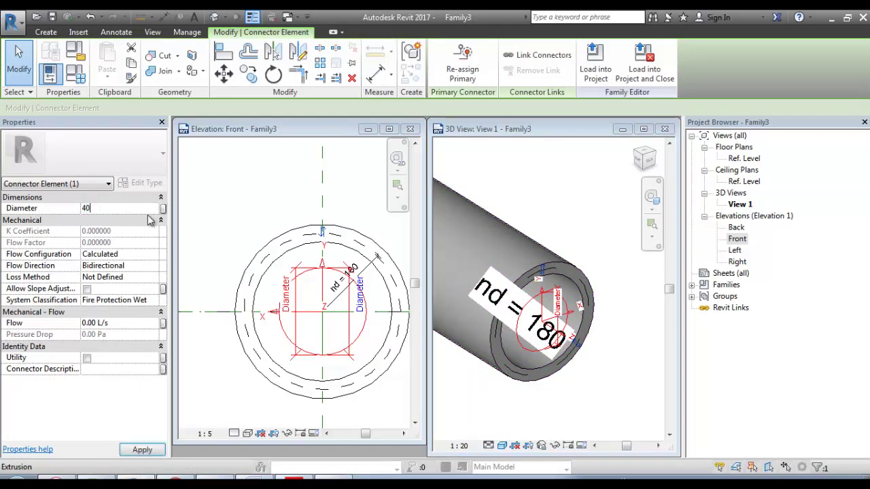
key("Return")
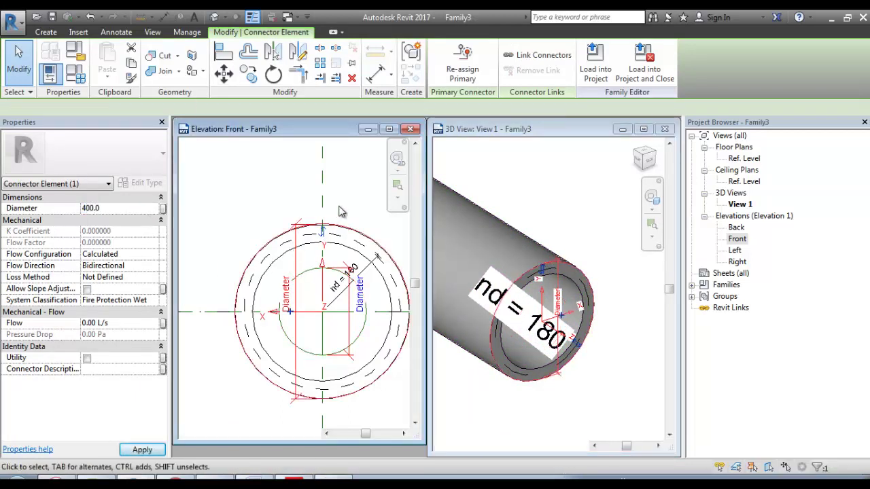
scroll(517, 190, "down", 5)
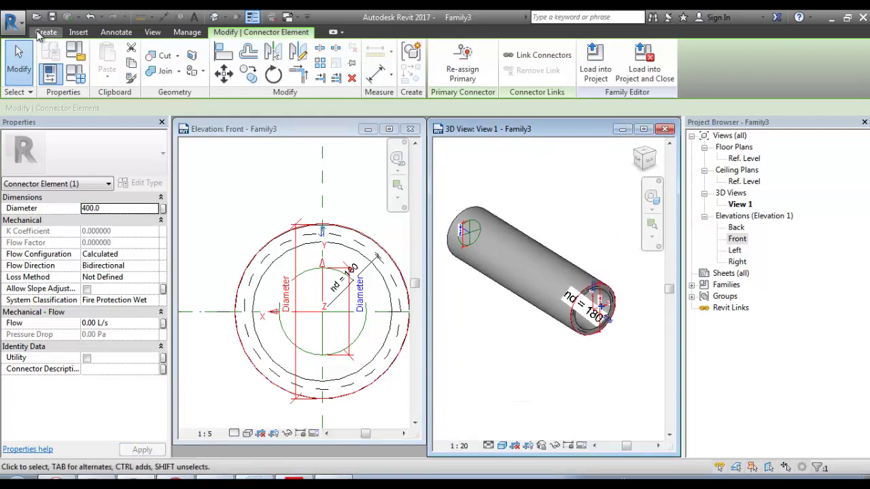
Start saving the family under a new name, creating and opening a "revit libray" folder in My Documents.
left_click(12, 22)
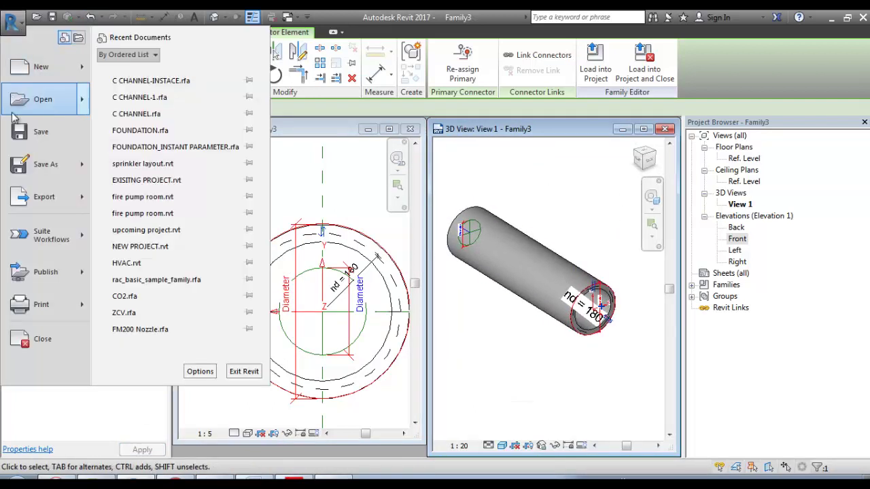
mouse_move(71, 169)
left_click(121, 117)
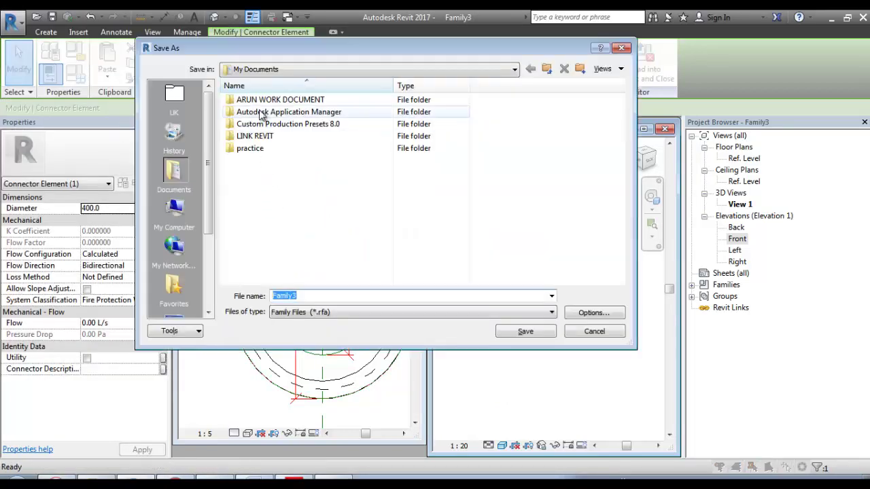
left_click(578, 68)
type("revit libr")
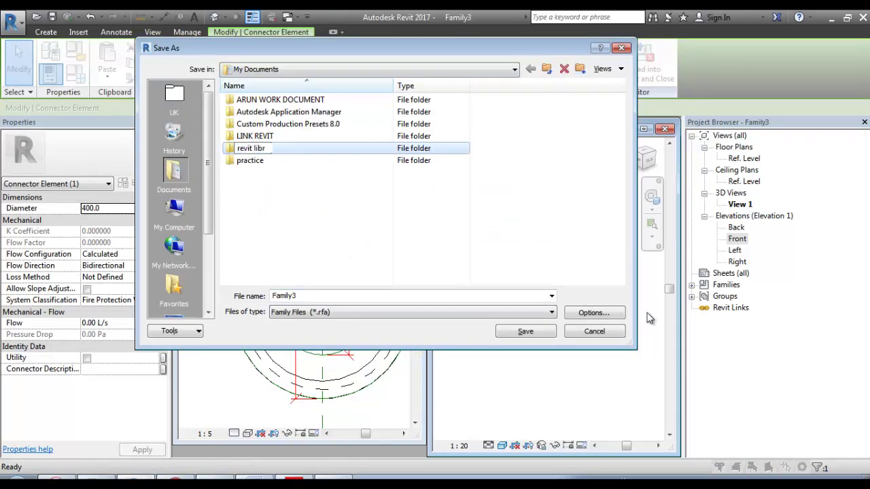
key("Return")
key("Return")
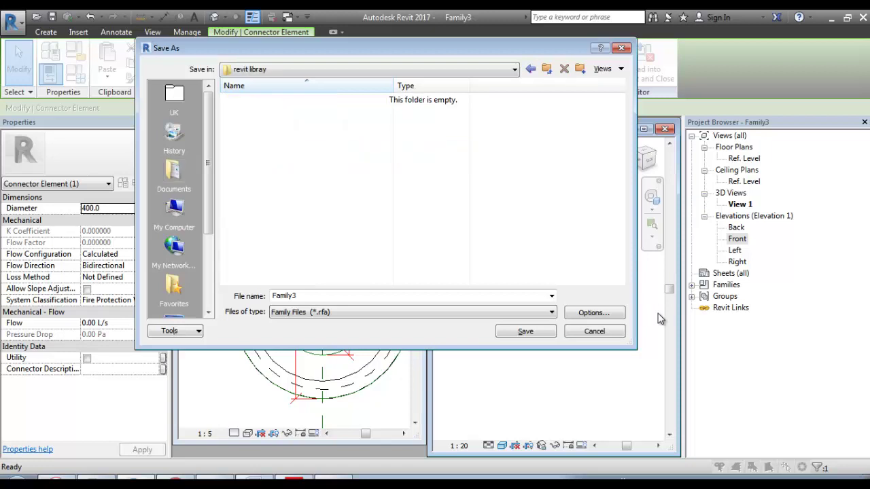
Name the family file "pipe with connector for practice" and save it to the Desktop.
type("pi")
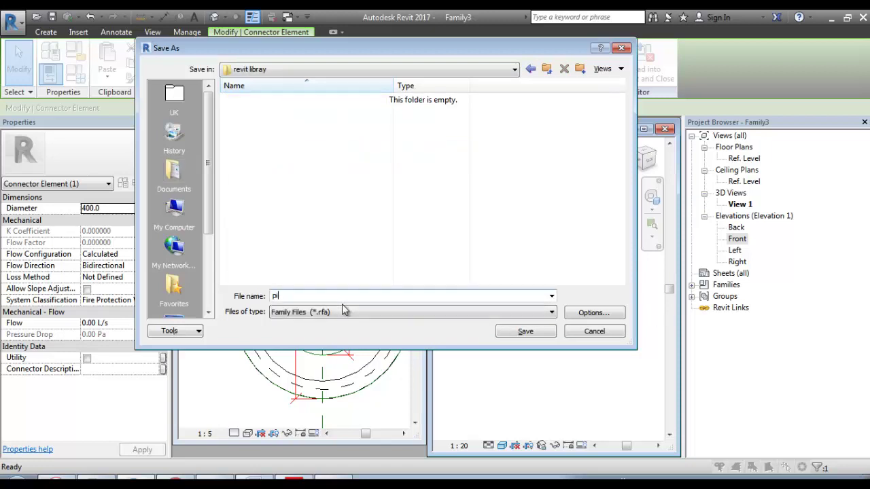
type("pe with connecto")
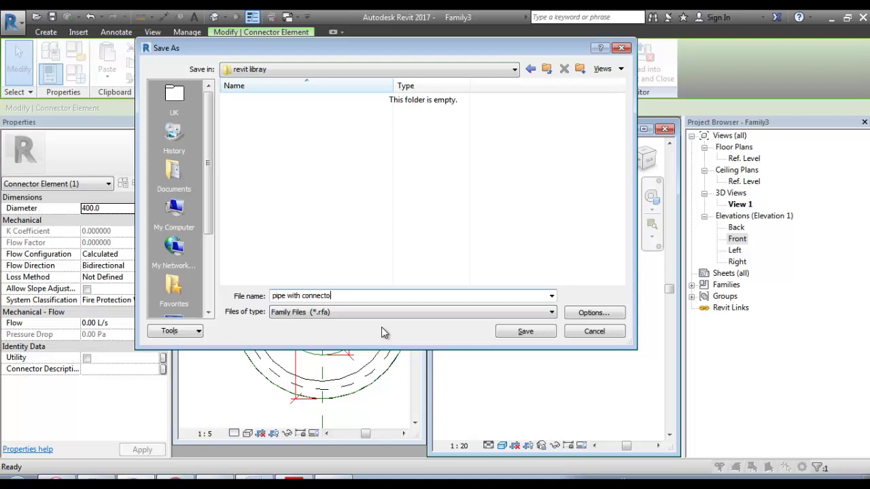
type("r for practice")
left_click(443, 68)
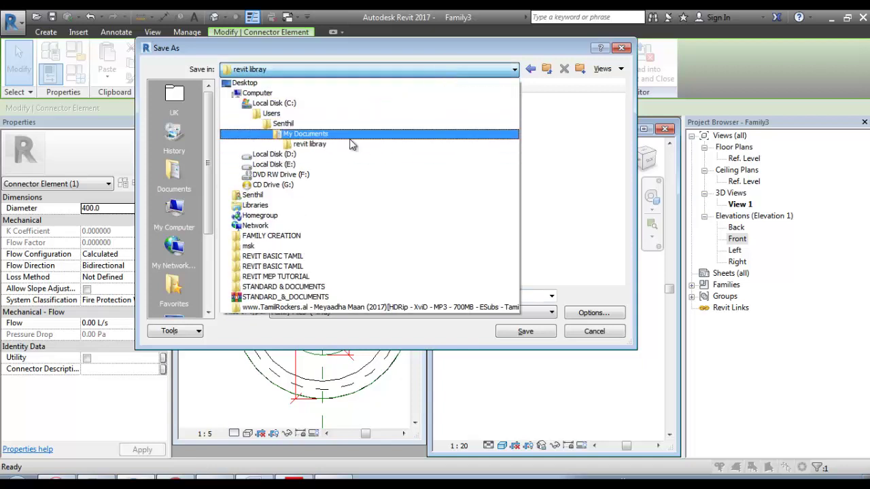
left_click(571, 247)
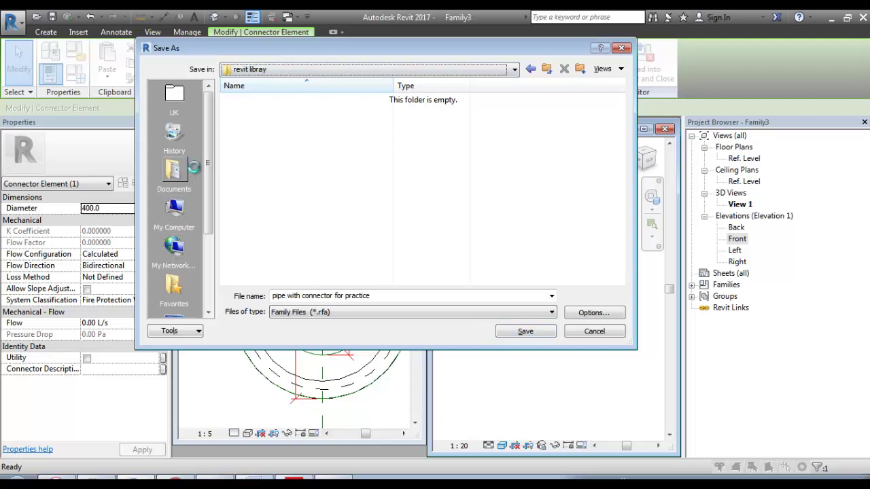
left_click(174, 170)
scroll(168, 267, "down", 2)
left_click(174, 212)
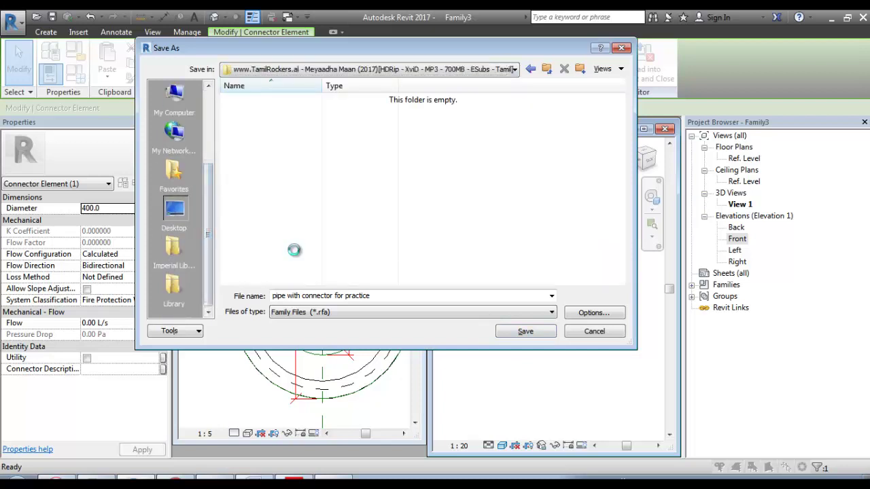
left_click(530, 333)
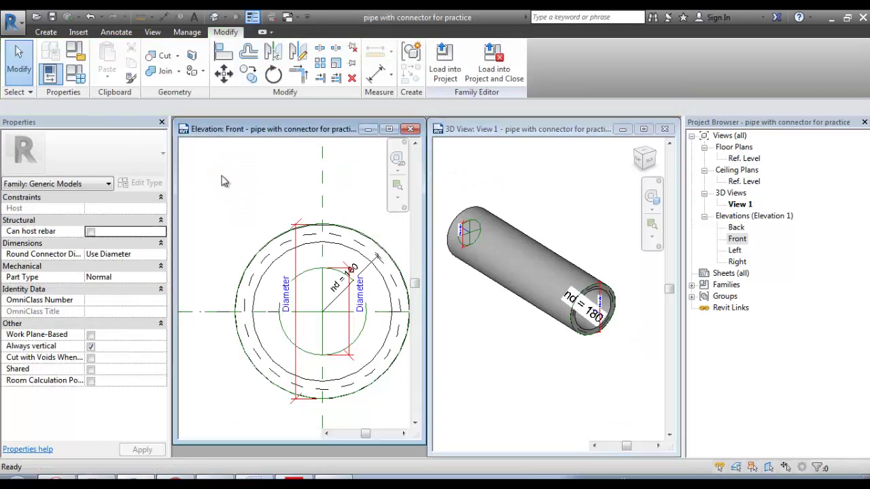
Create a new project from the Mechanical Template.
left_click(10, 25)
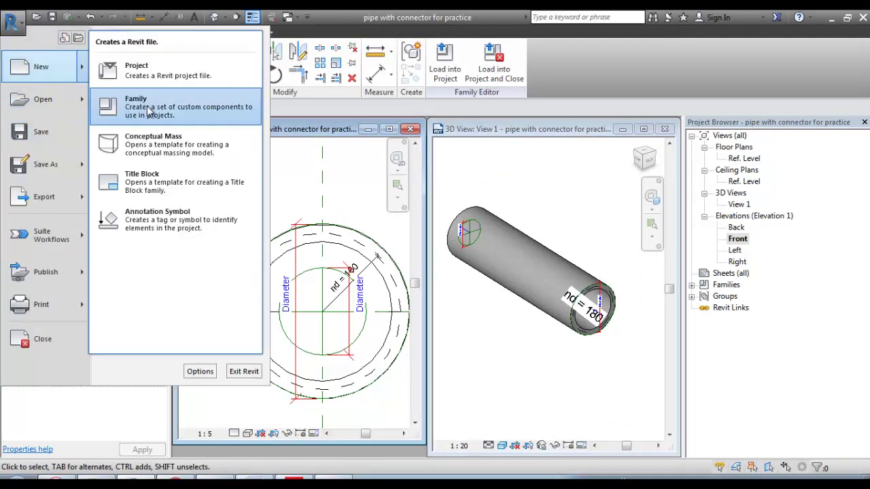
key("Escape")
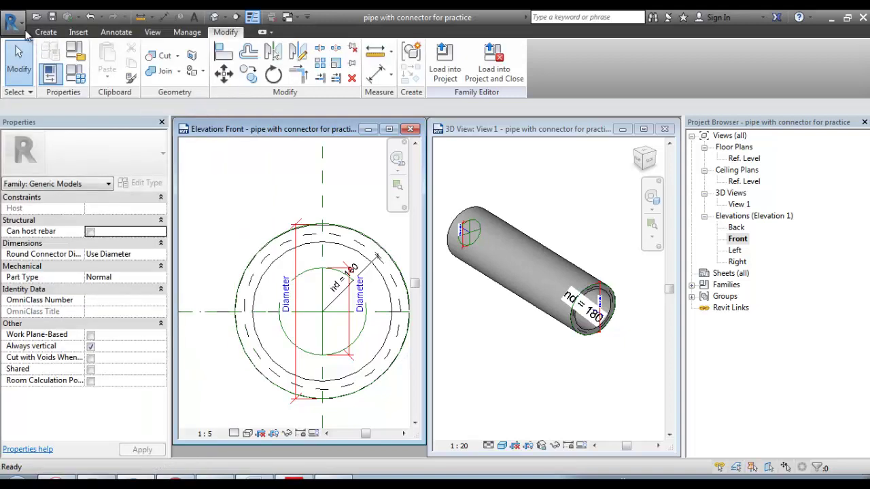
key("alt+f")
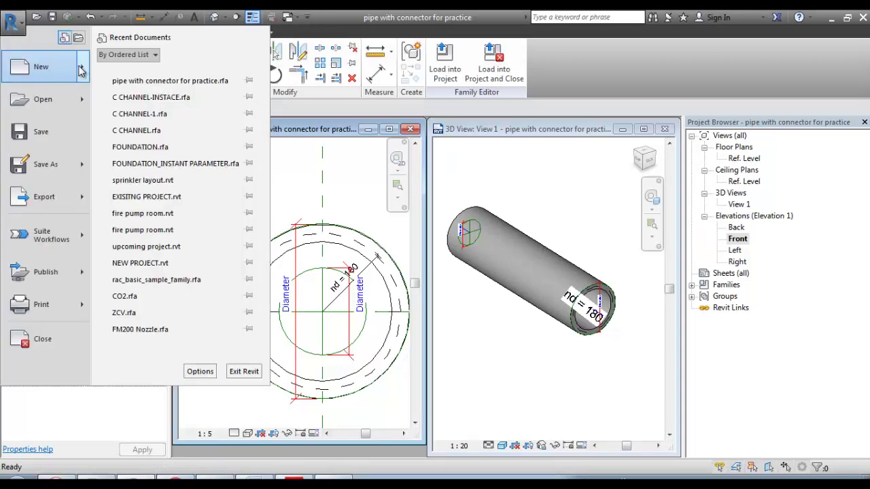
mouse_move(81, 71)
left_click(136, 115)
left_click(387, 181)
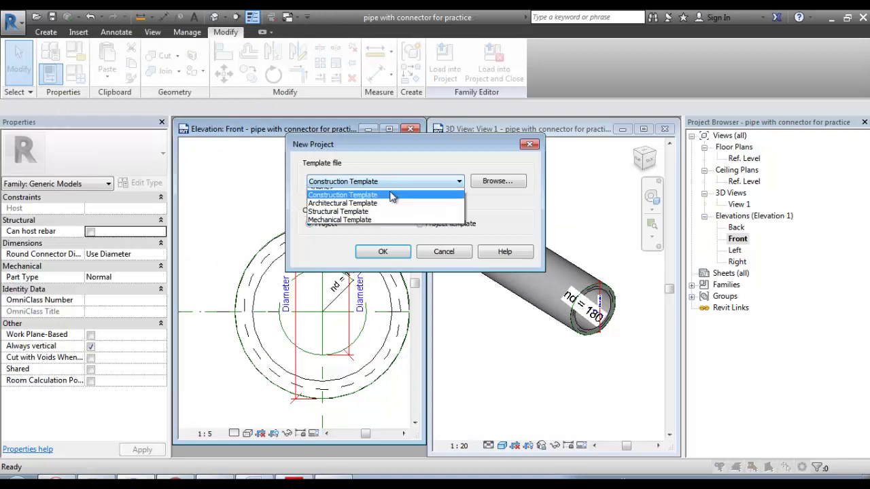
left_click(380, 227)
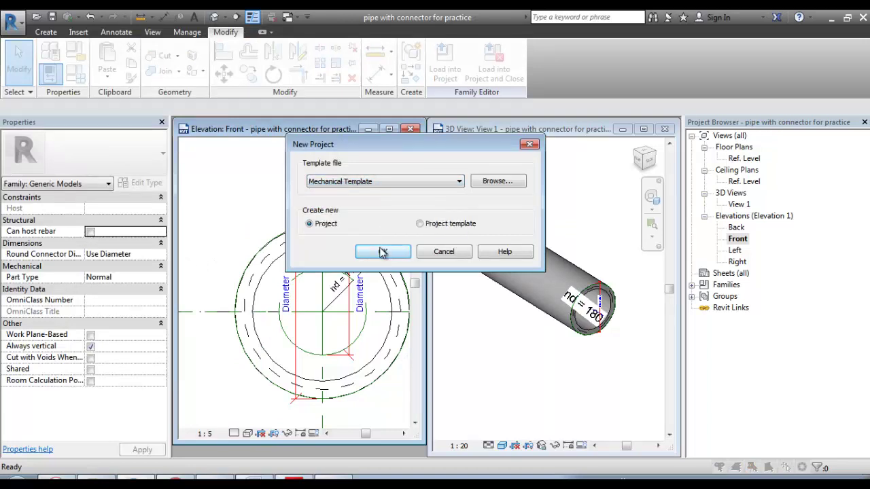
left_click(383, 253)
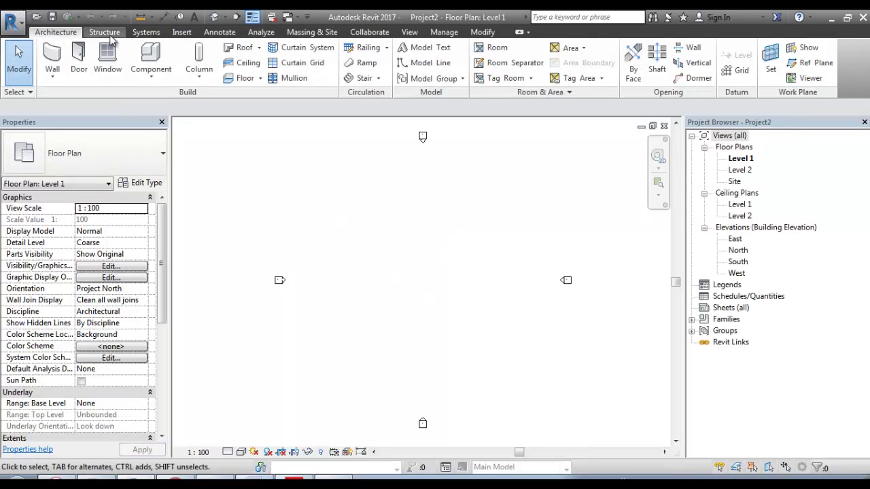
scroll(151, 36, "down", 1)
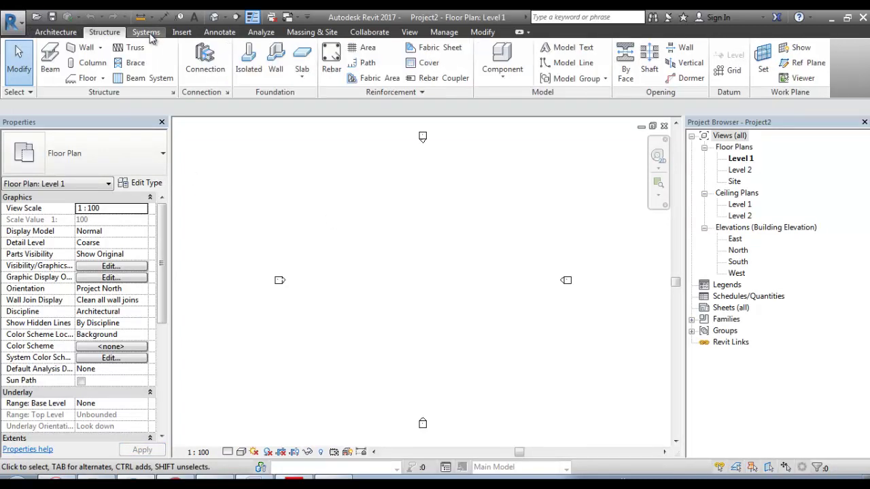
Start placing a component and load the family "pipe with connector for practice" from the Desktop.
scroll(149, 34, "down", 1)
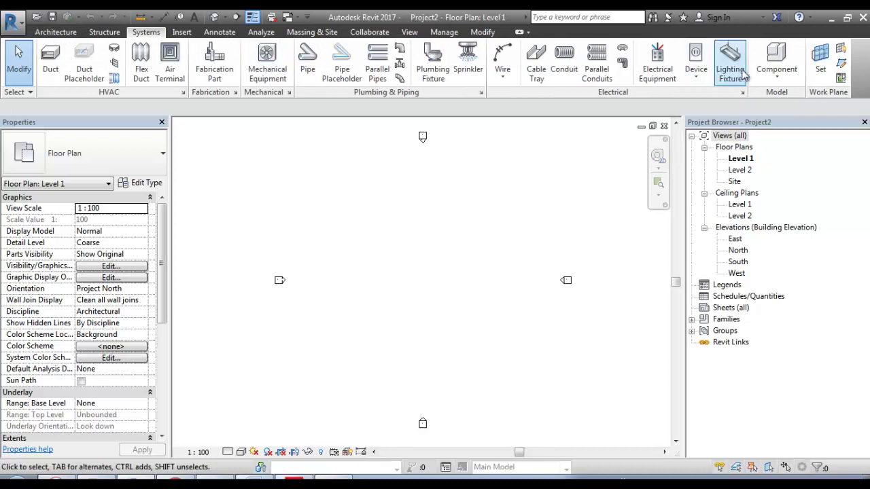
left_click(777, 73)
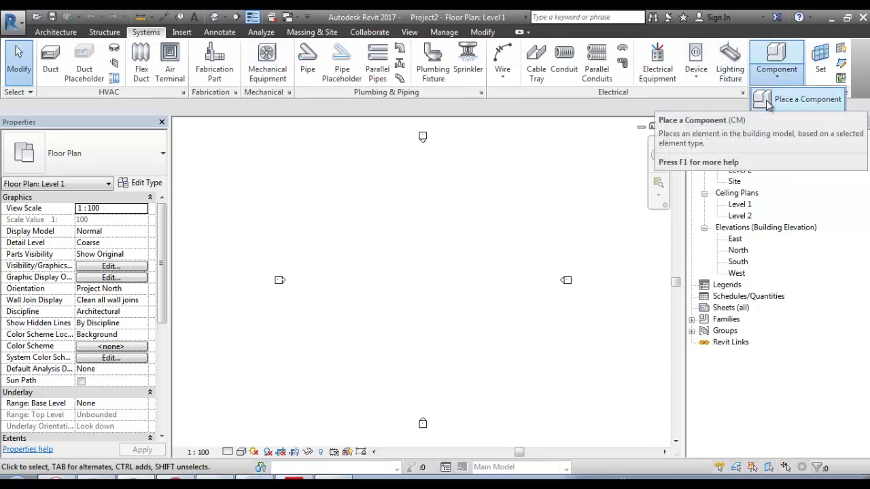
left_click(782, 100)
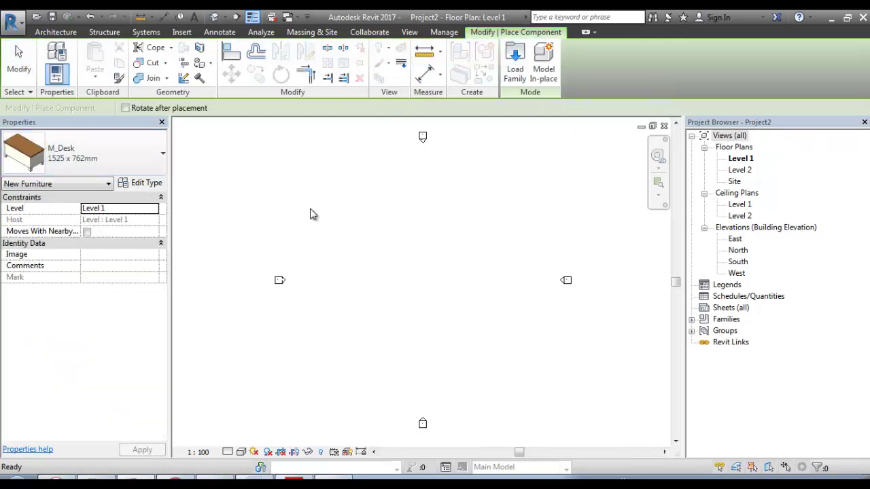
left_click(516, 62)
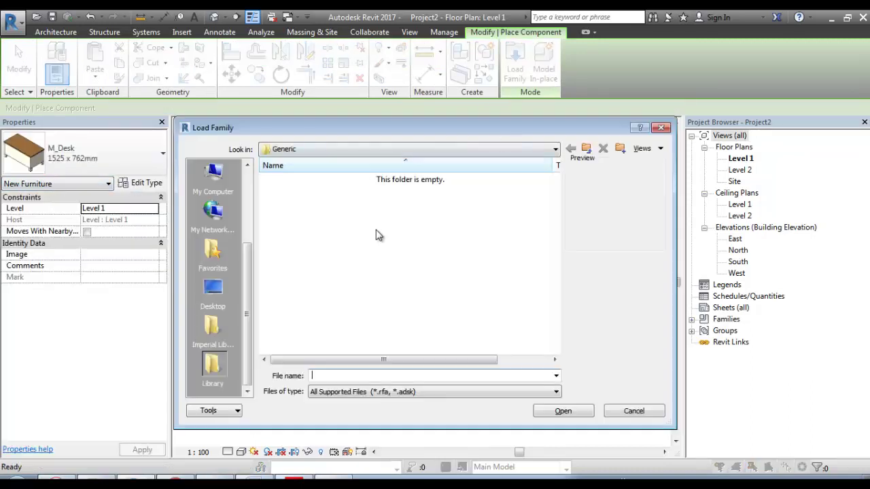
left_click(222, 286)
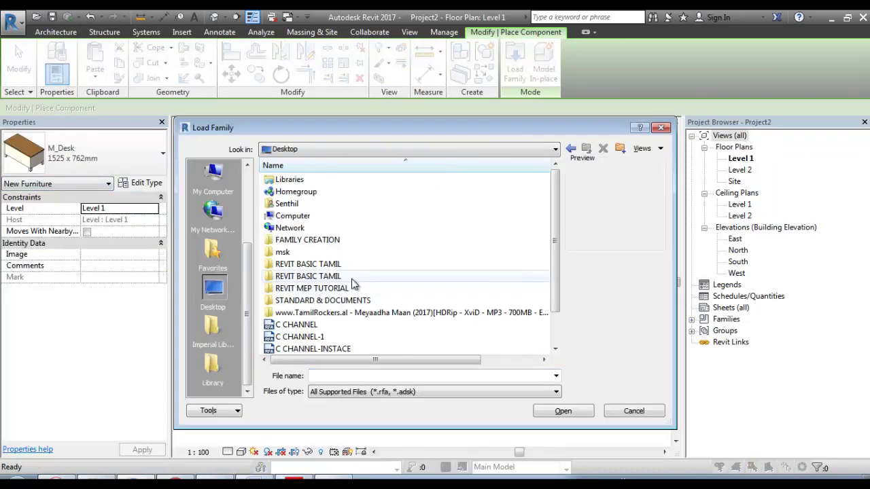
scroll(318, 294, "down", 1)
left_click(313, 327)
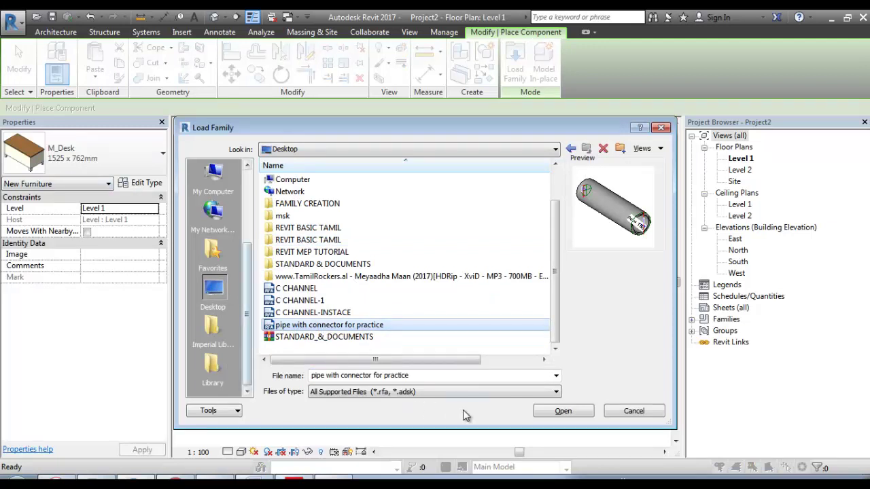
left_click(552, 410)
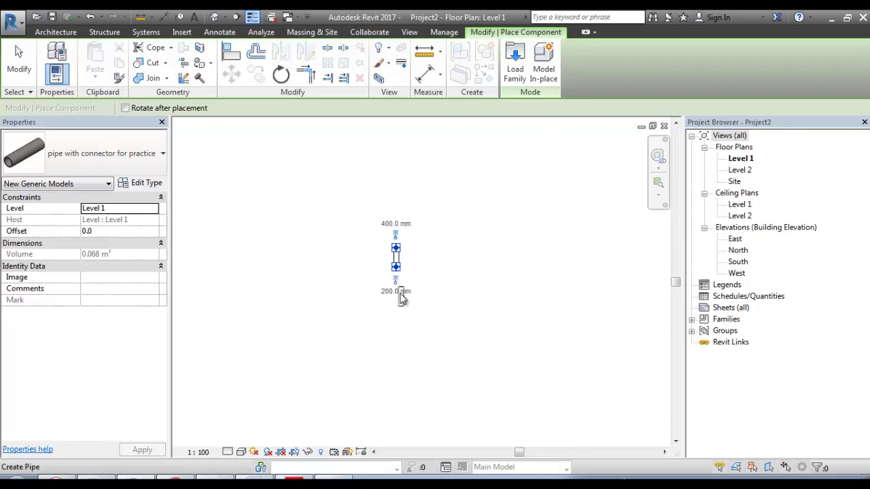
Place one instance of the loaded pipe family in the middle of the Level 1 floor plan.
left_click(402, 244)
key("Escape")
key("Escape")
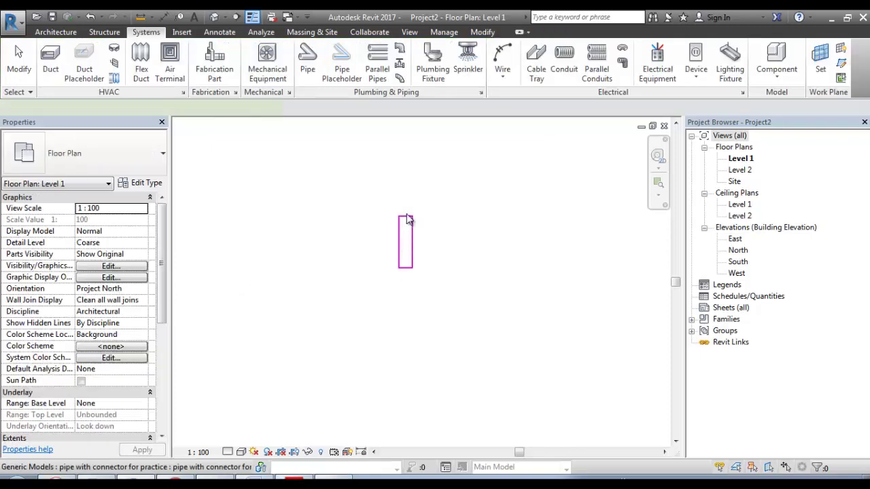
Draw a 400 mm diameter pipe about 1100 mm long straight out from the placed family's 400 mm connector.
left_click(408, 219)
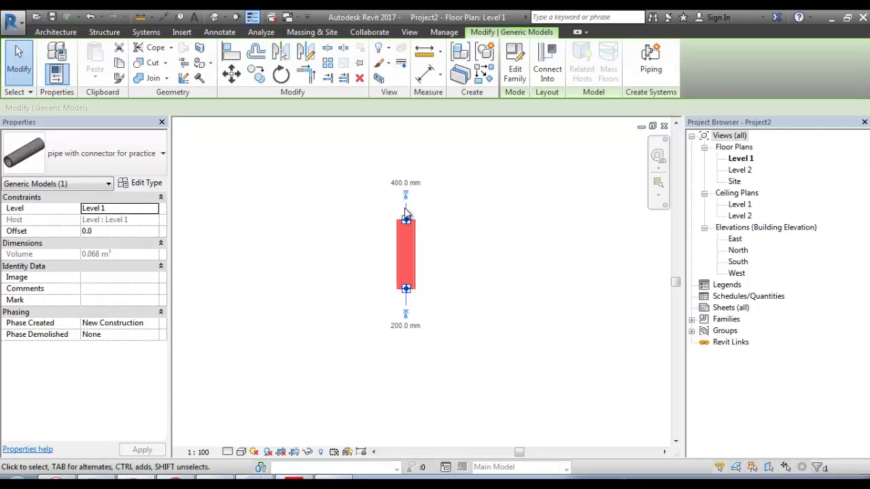
scroll(406, 215, "up", 1)
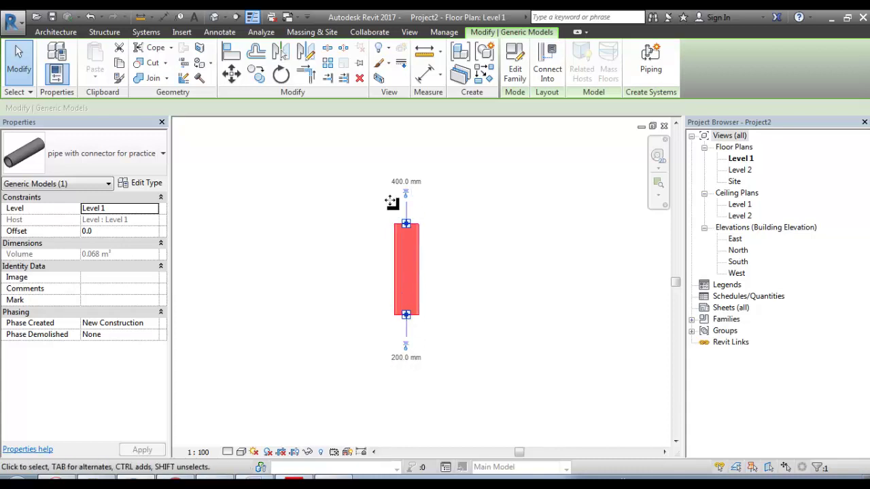
right_click(408, 223)
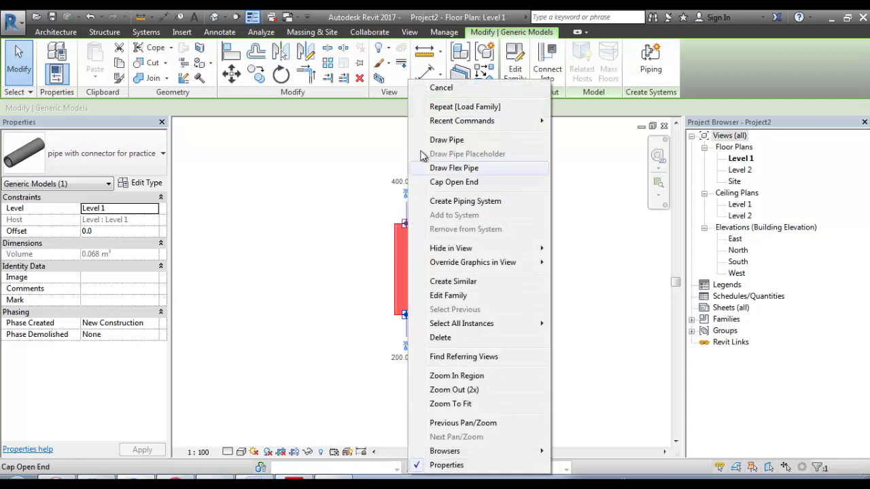
left_click(447, 140)
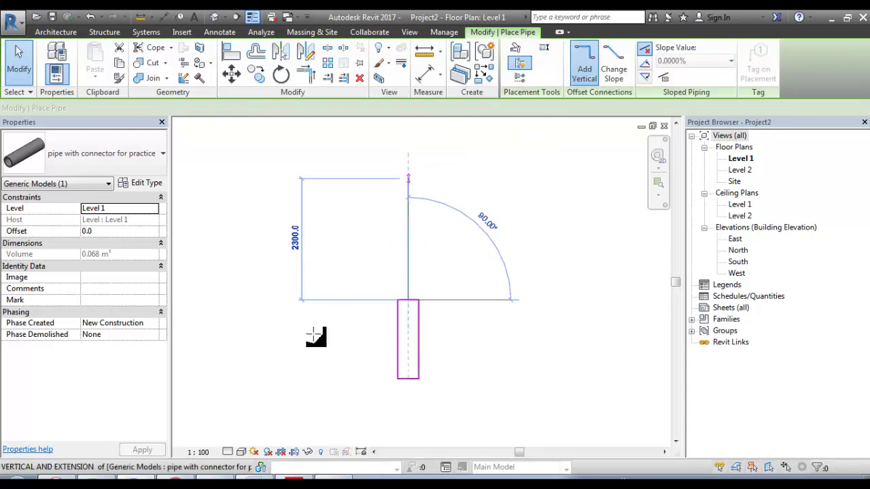
right_click(224, 402)
left_click(241, 412)
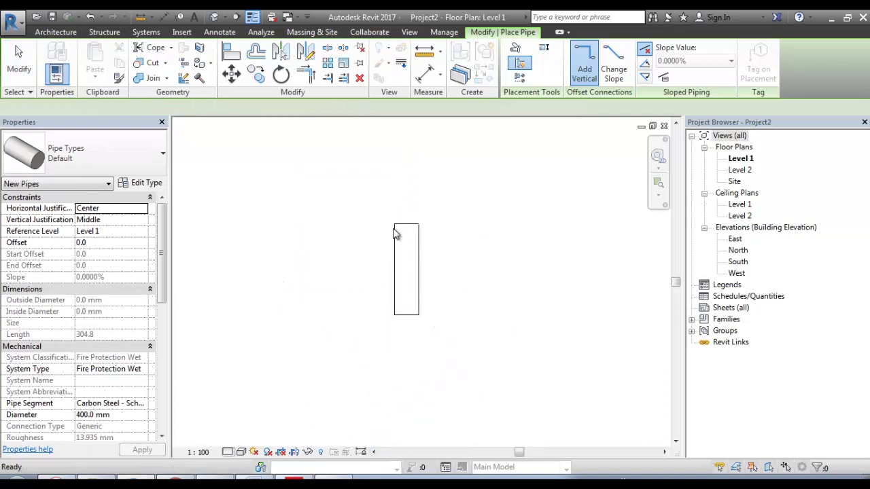
left_click(407, 225)
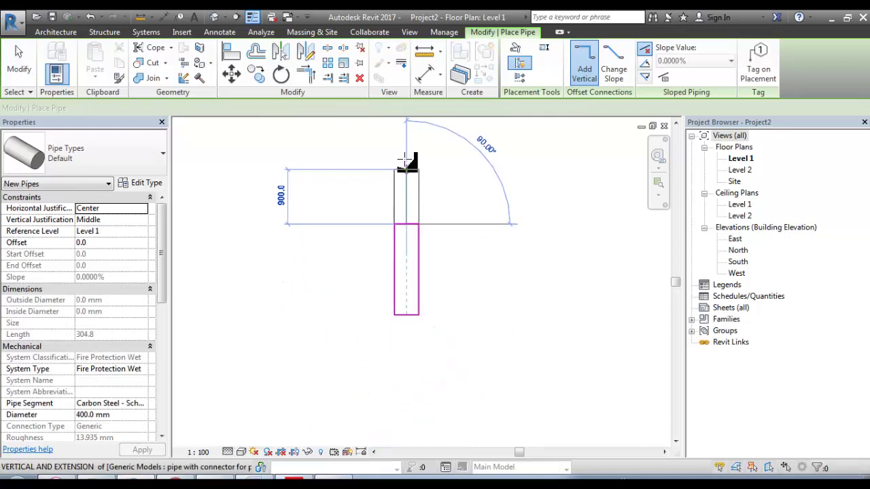
left_click(406, 163)
key("Escape")
key("Escape")
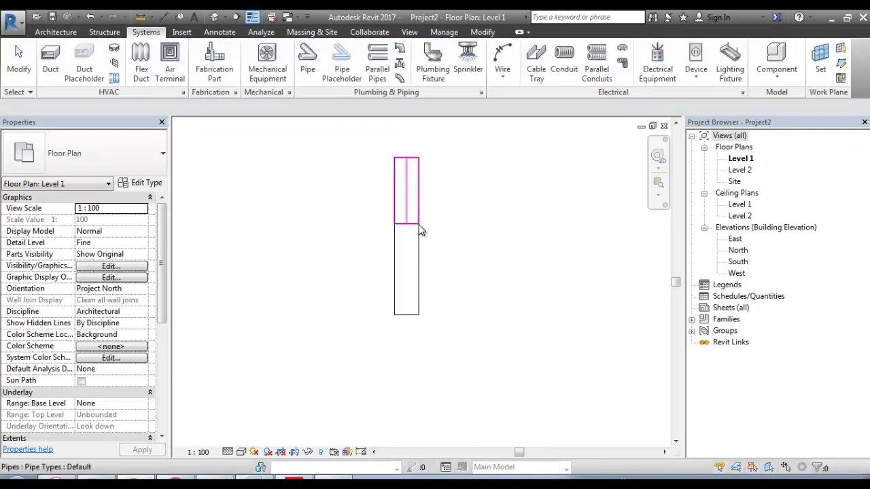
Show the Level 1 floor plan in the Shaded visual style and check the new pipe's connection to the family.
key("s")
key("d")
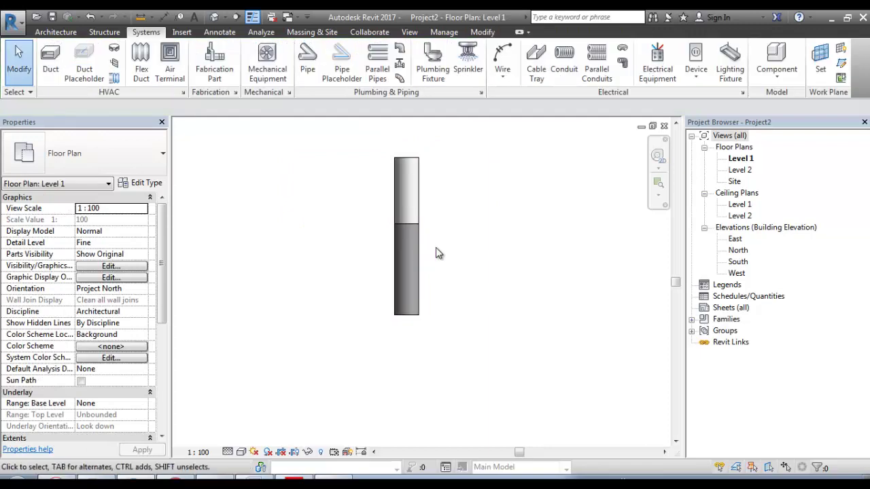
left_click(417, 185)
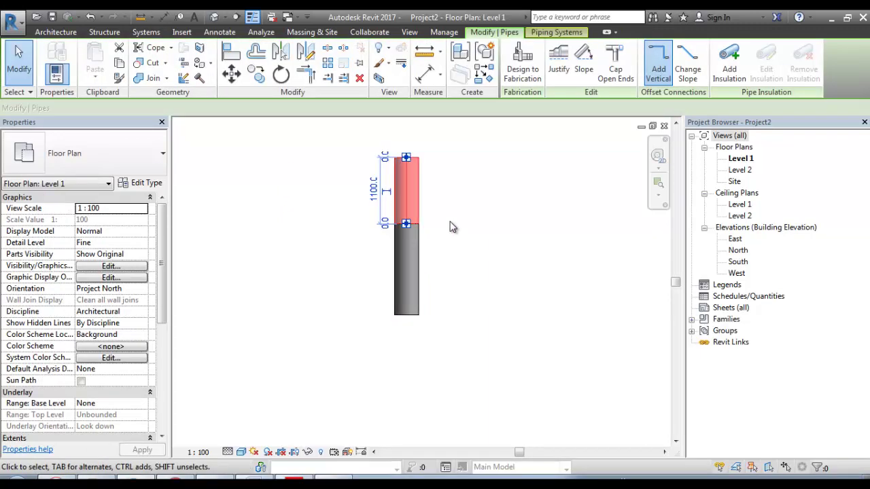
left_click(451, 227)
Draw a 200 mm diameter pipe straight out from the family's 200 mm connector.
left_click(409, 291)
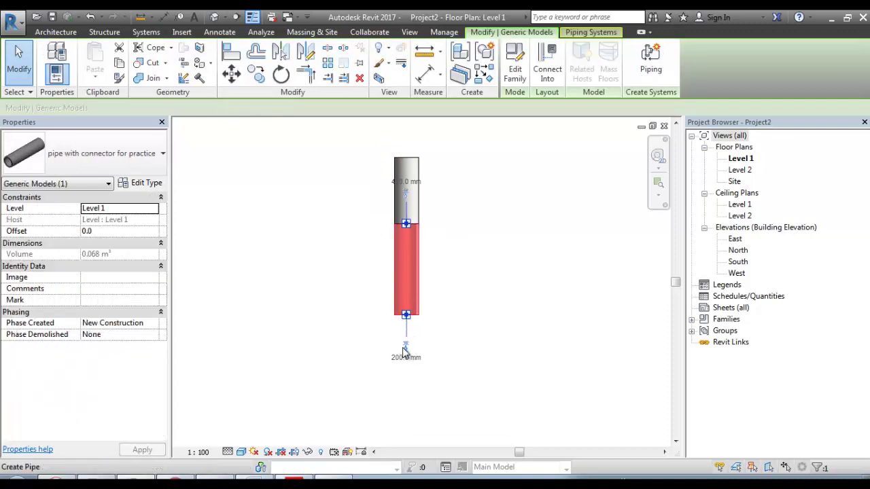
left_click(406, 346)
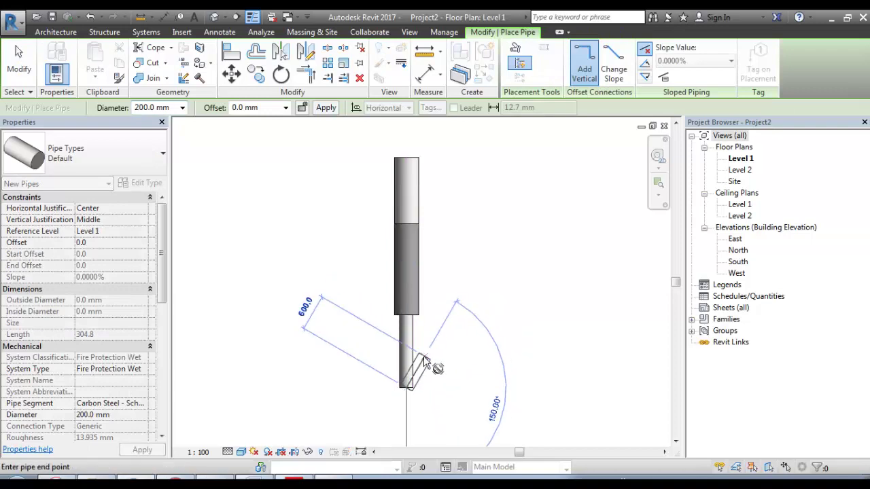
key("Escape")
key("Escape")
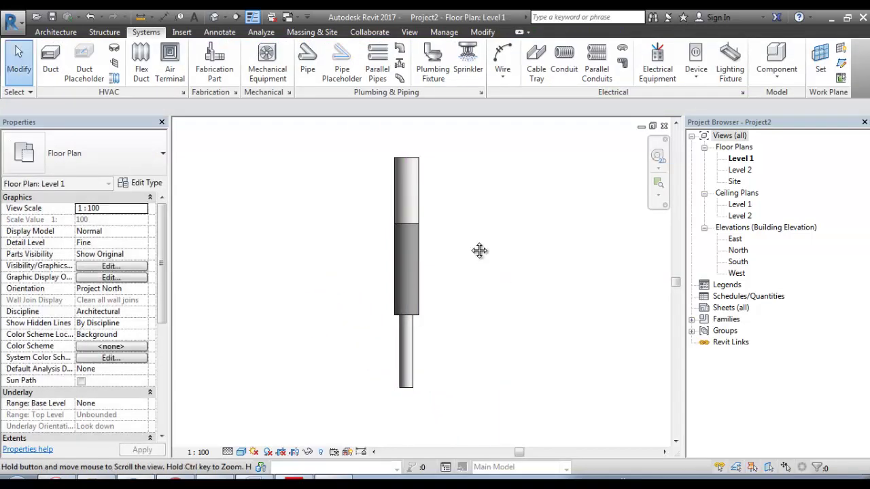
Open the default 3D view and set it to Fine detail level and Shaded visual style to inspect the connected pipes.
middle_click_drag(480, 249, 438, 209)
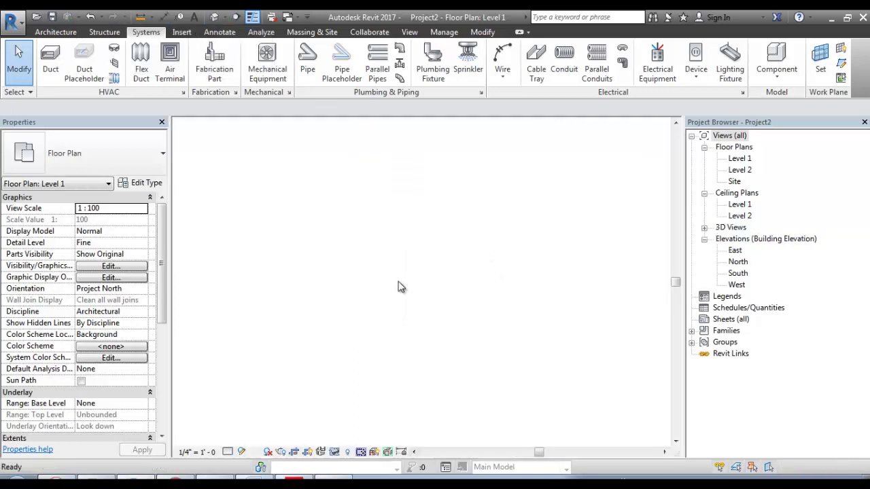
left_click(228, 454)
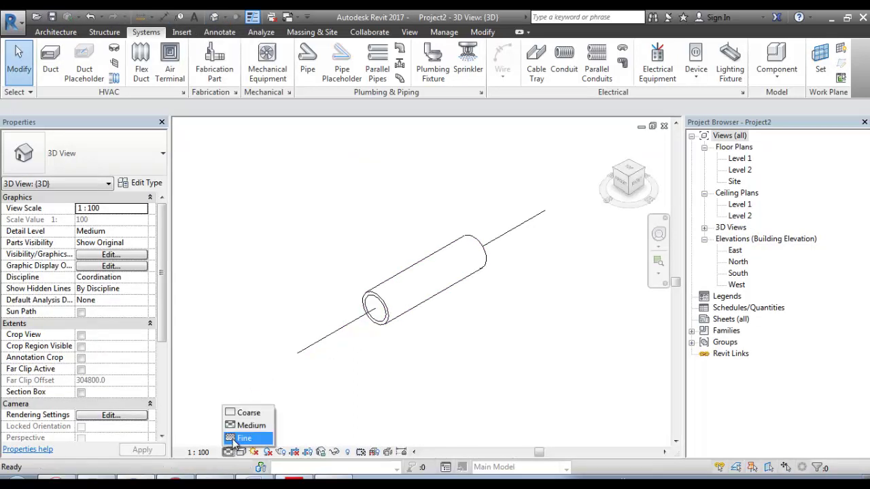
left_click(247, 439)
left_click(242, 452)
left_click(259, 401)
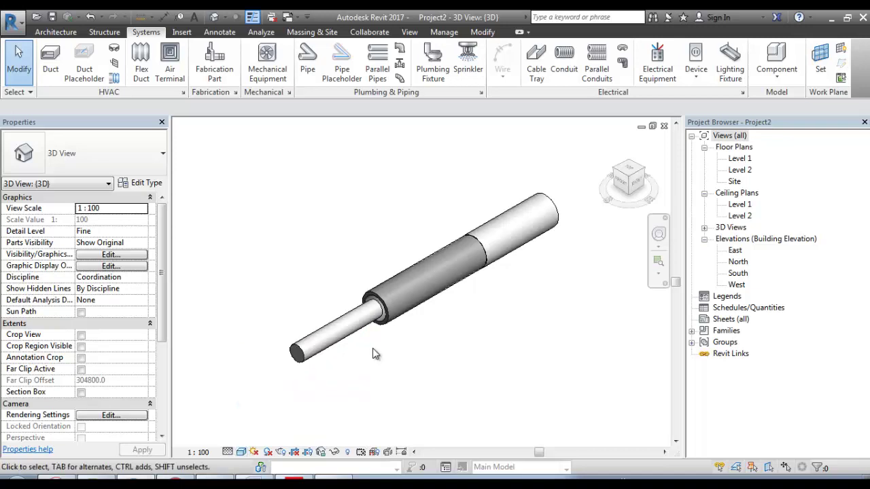
mouse_move(437, 340)
middle_mouse_down("shift")
mouse_move(295, 310)
mouse_move(361, 389)
mouse_move(399, 239)
mouse_move(484, 218)
mouse_move(336, 258)
mouse_move(468, 324)
mouse_move(329, 240)
mouse_move(583, 291)
mouse_move(414, 334)
mouse_move(481, 353)
mouse_move(495, 339)
middle_mouse_up("shift")
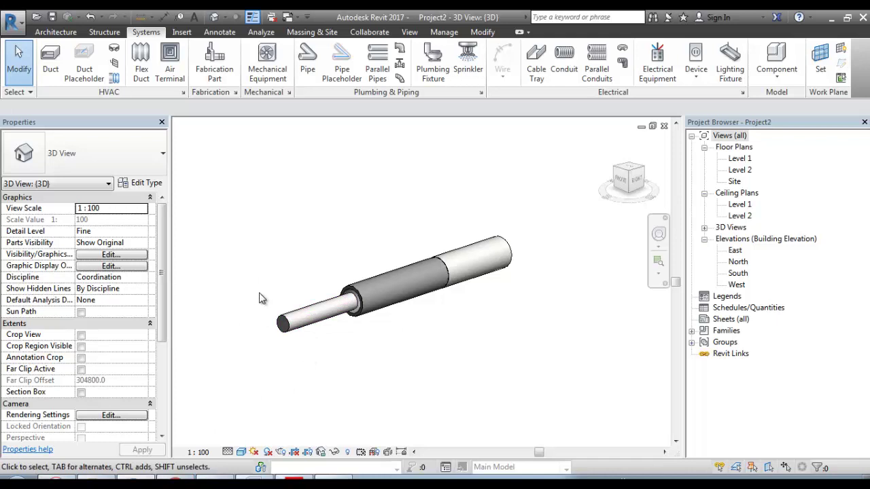
Switch to the YouTube browser window and look over the uploads on the MEP TUTORIAL channel.
key("alt+Tab")
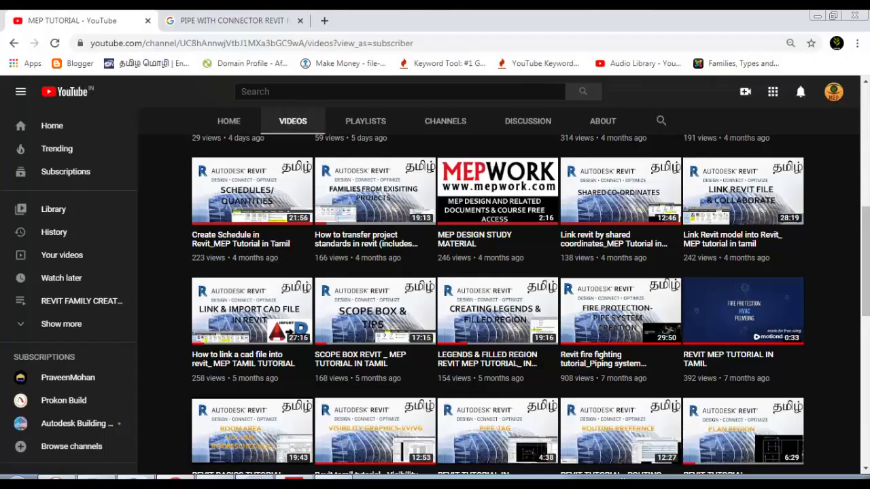
scroll(374, 238, "up", 5)
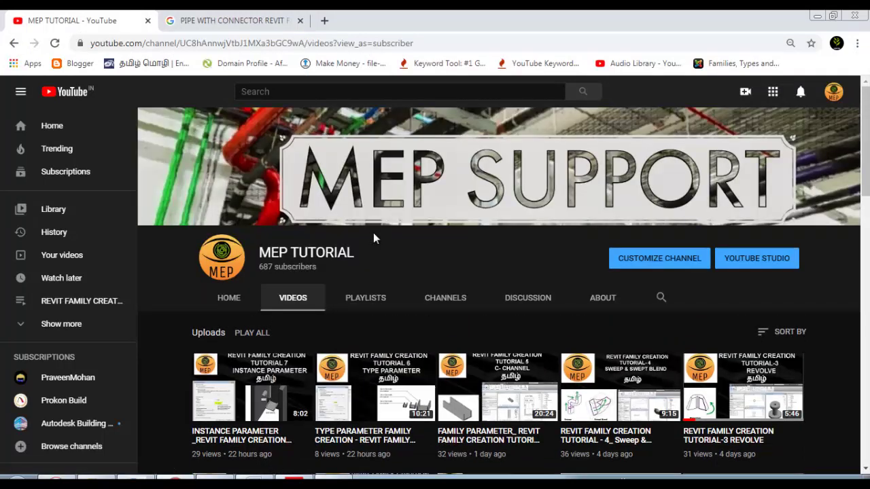
scroll(370, 253, "down", 1)
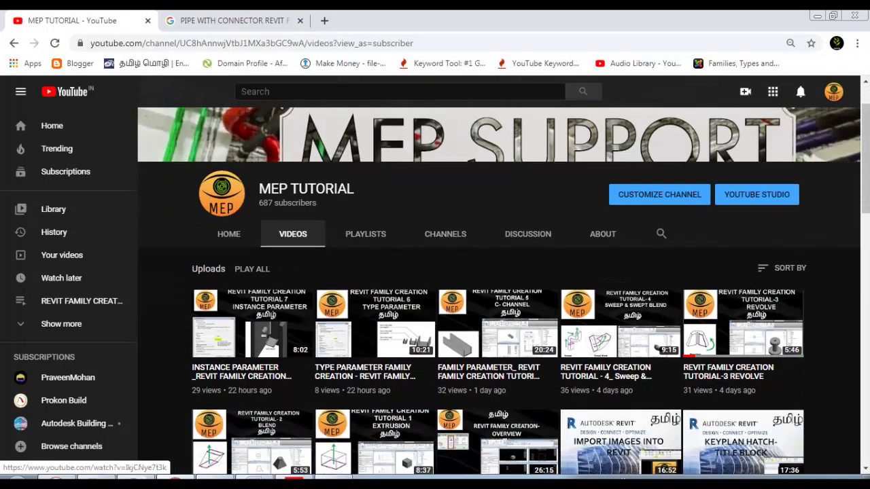
left_click(469, 450)
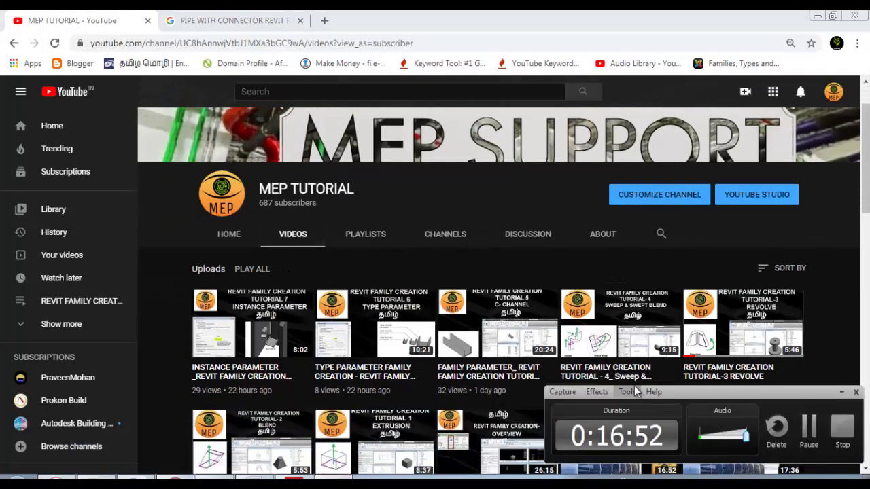